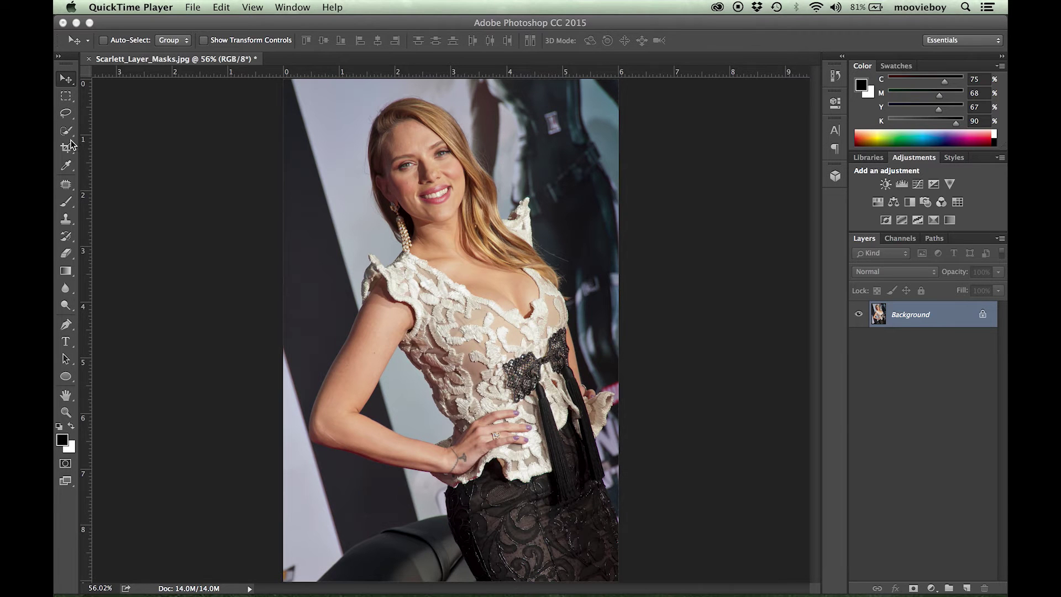
# - Duplicate the Background layer and rename the copy 'Scarlett'
pyautogui.moveTo(870, 321); pyautogui.dragTo(965, 586)
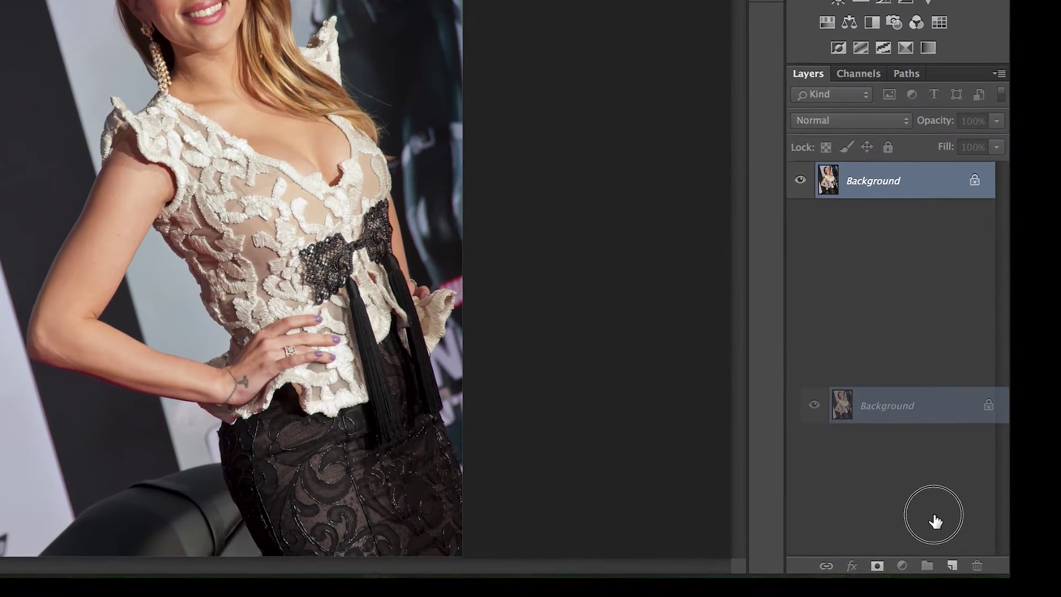
pyautogui.doubleClick(856, 149)
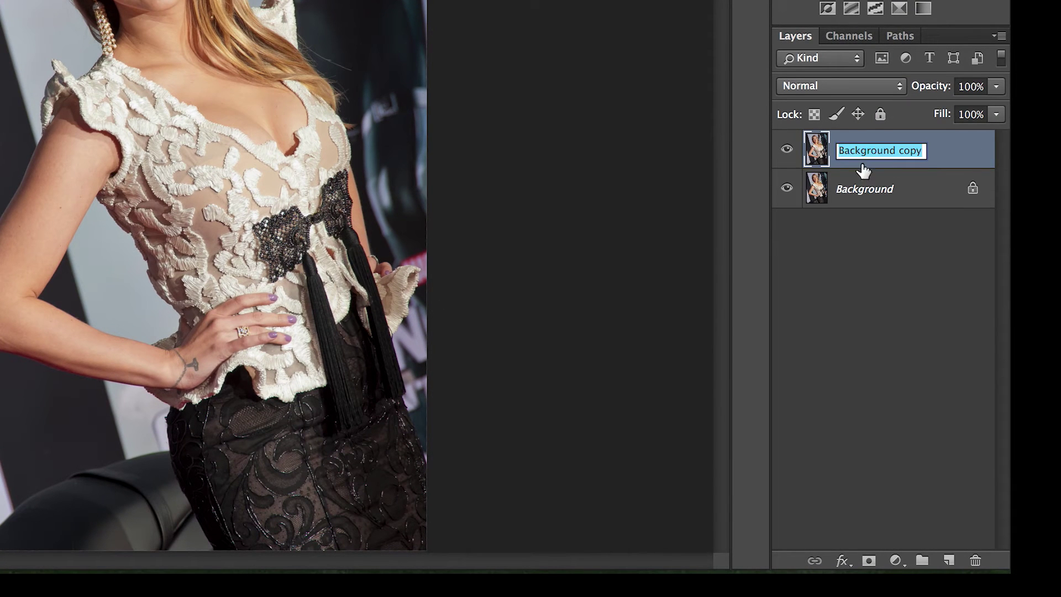
pyautogui.write('Sc')
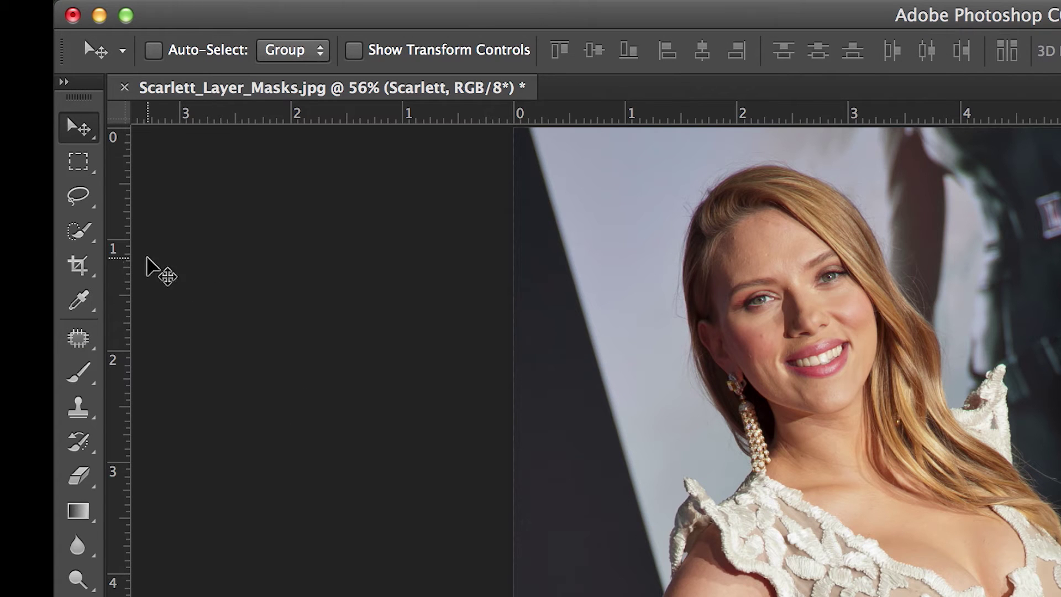
# - Choose the Quick Selection Tool and set its brush size to 150 px
pyautogui.click(80, 243)
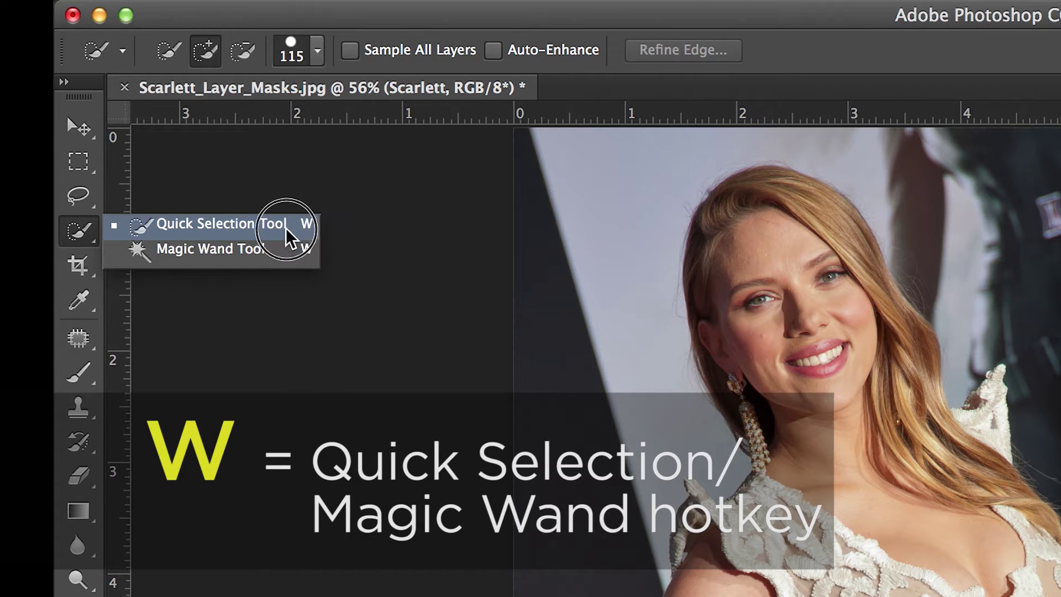
pyautogui.click(265, 255)
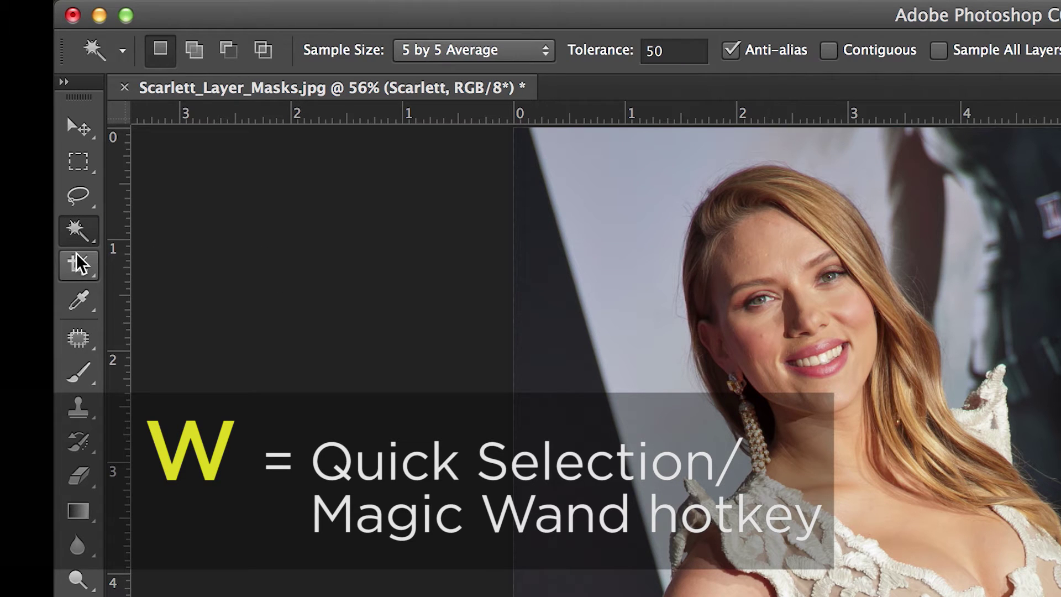
pyautogui.click(80, 232)
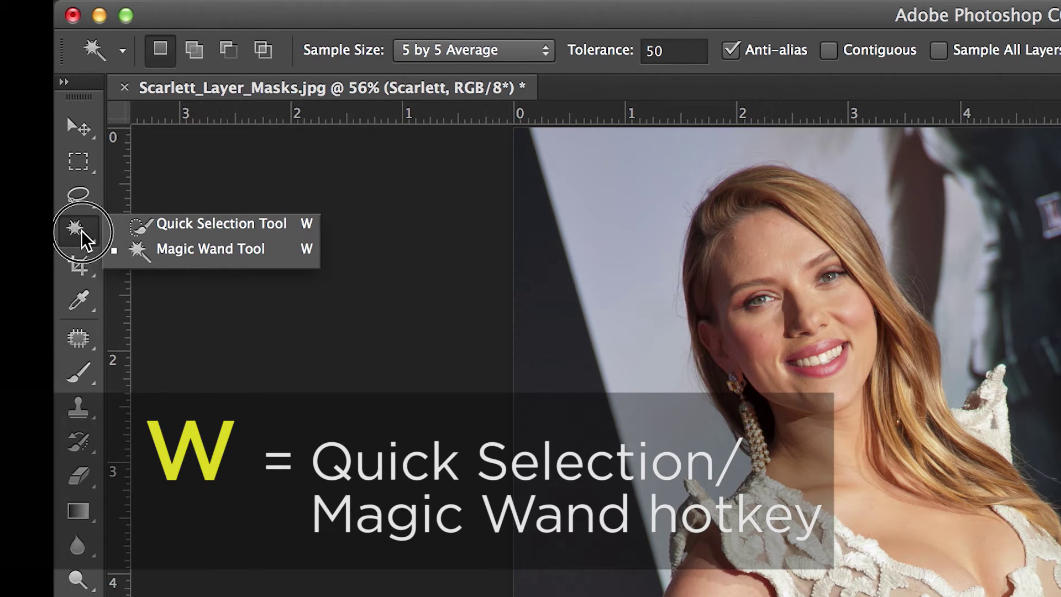
pyautogui.click(179, 226)
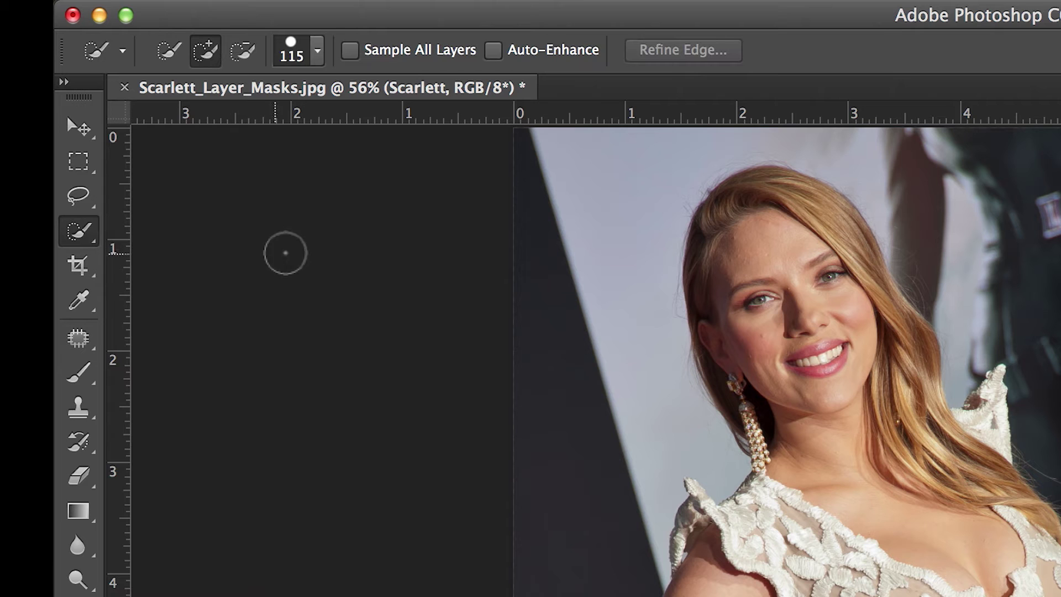
pyautogui.click(318, 51)
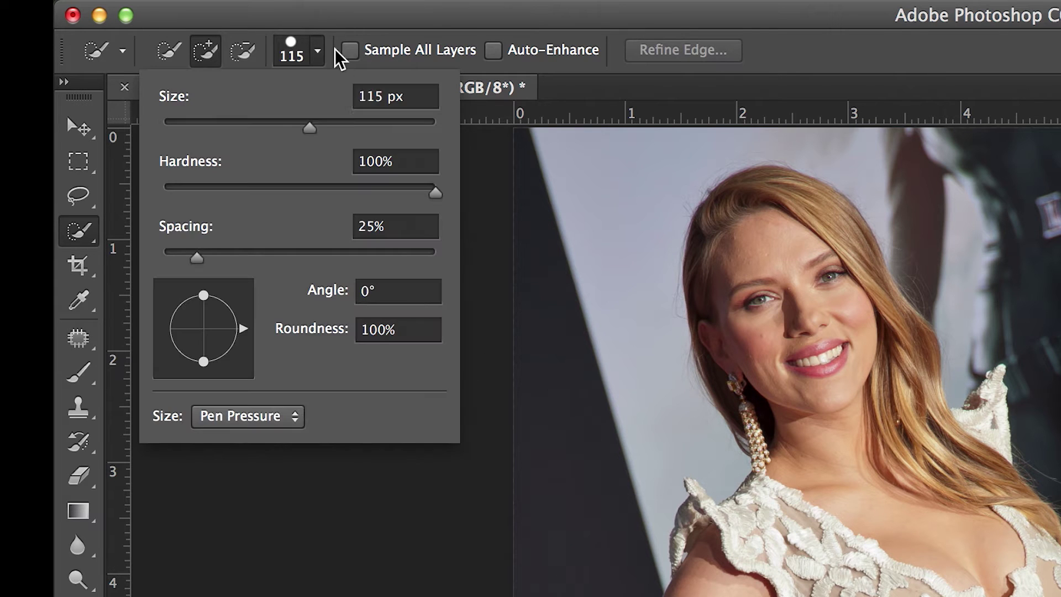
pyautogui.moveTo(317, 129)
pyautogui.mouseDown()
pyautogui.moveTo(343, 130)
pyautogui.moveTo(305, 135)
pyautogui.moveTo(317, 131)
pyautogui.mouseUp()
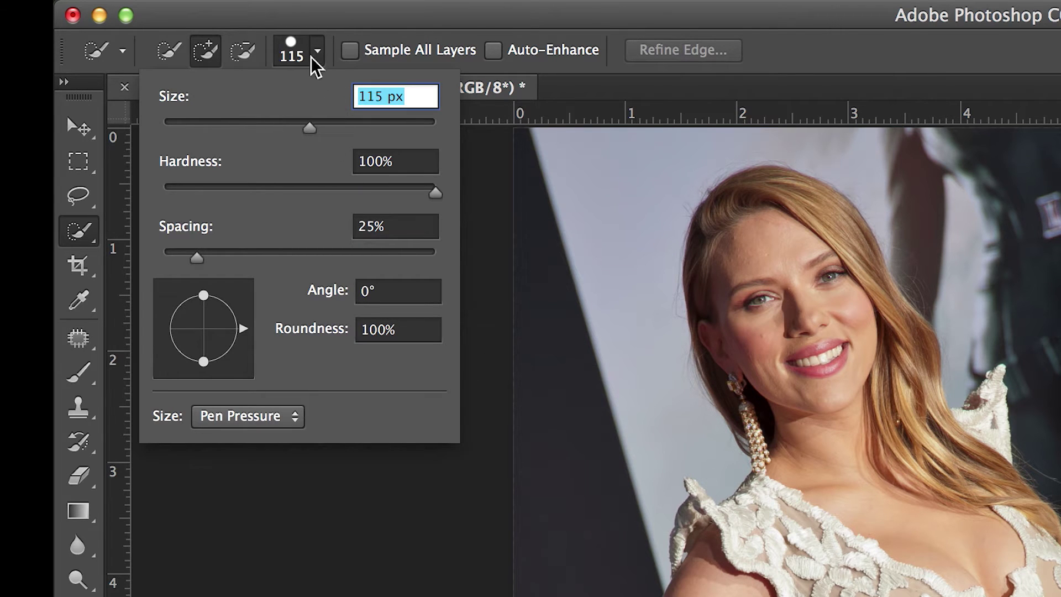
pyautogui.click(316, 59)
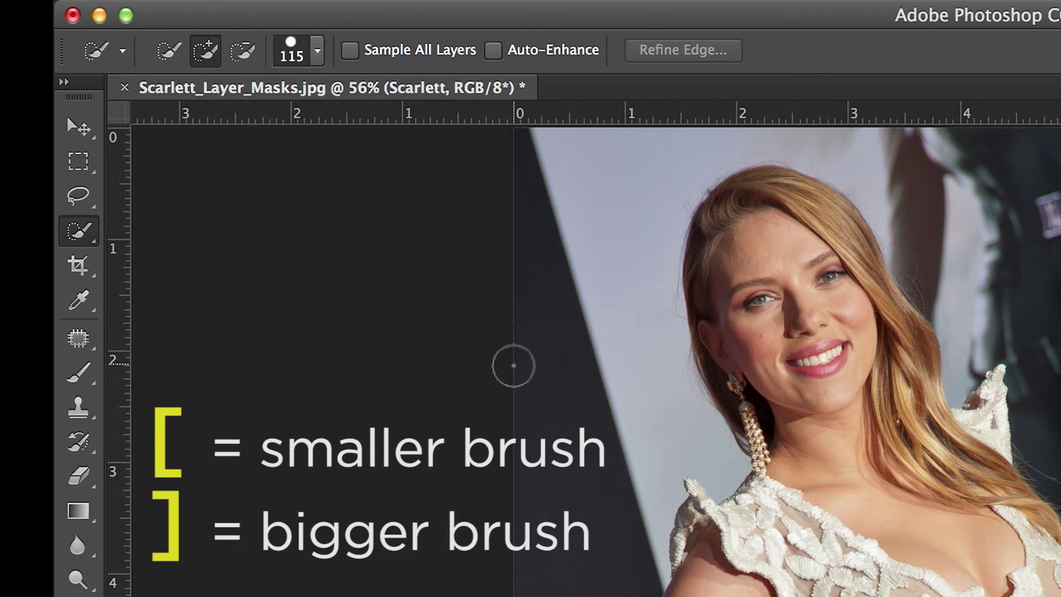
pyautogui.press(']')
pyautogui.press(']')
pyautogui.press(']')
pyautogui.press(']')
pyautogui.press(']')
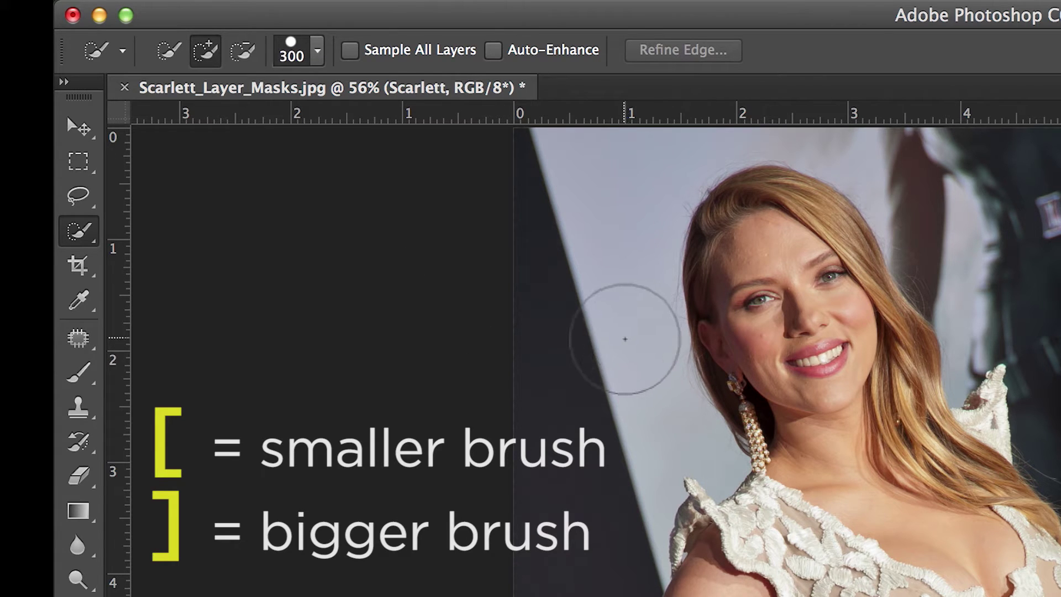
pyautogui.press('[')
pyautogui.press('[')
pyautogui.press('[')
pyautogui.press('[')
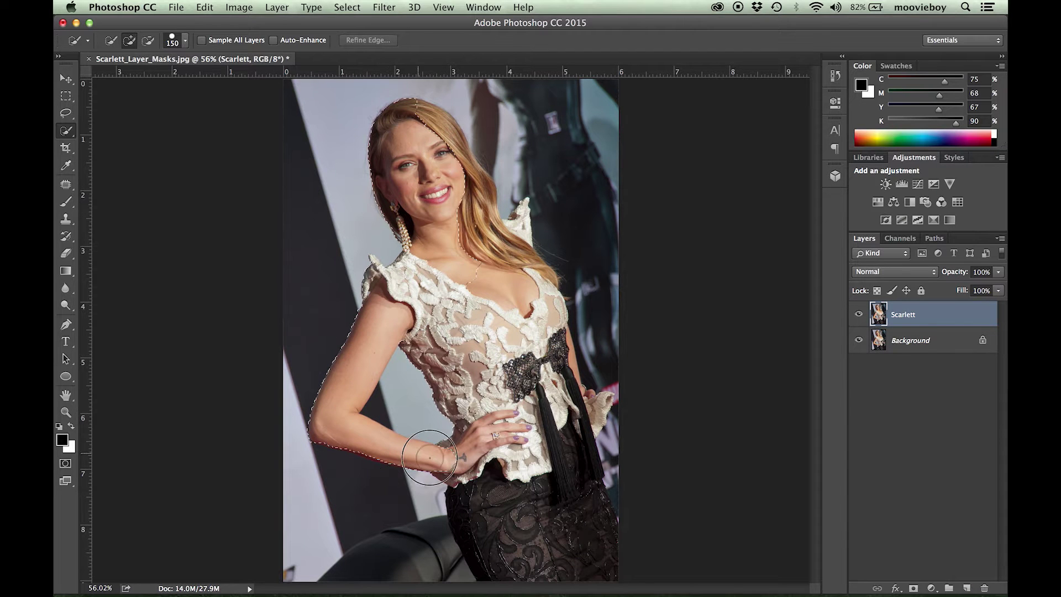
# - Quick-select the woman's hair, body and skirt, then tighten the edge at her waist
pyautogui.moveTo(429, 457)
pyautogui.mouseDown()
pyautogui.moveTo(548, 449)
pyautogui.moveTo(548, 388)
pyautogui.moveTo(577, 412)
pyautogui.moveTo(464, 163)
pyautogui.mouseUp()
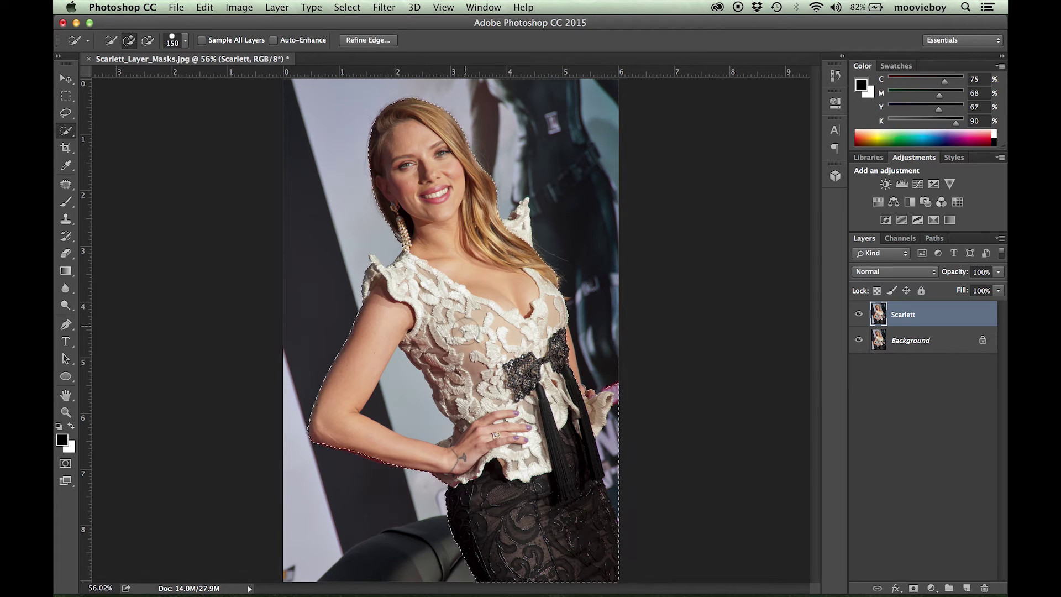
pyautogui.press('[')
pyautogui.press('[')
pyautogui.press('[')
pyautogui.press('[')
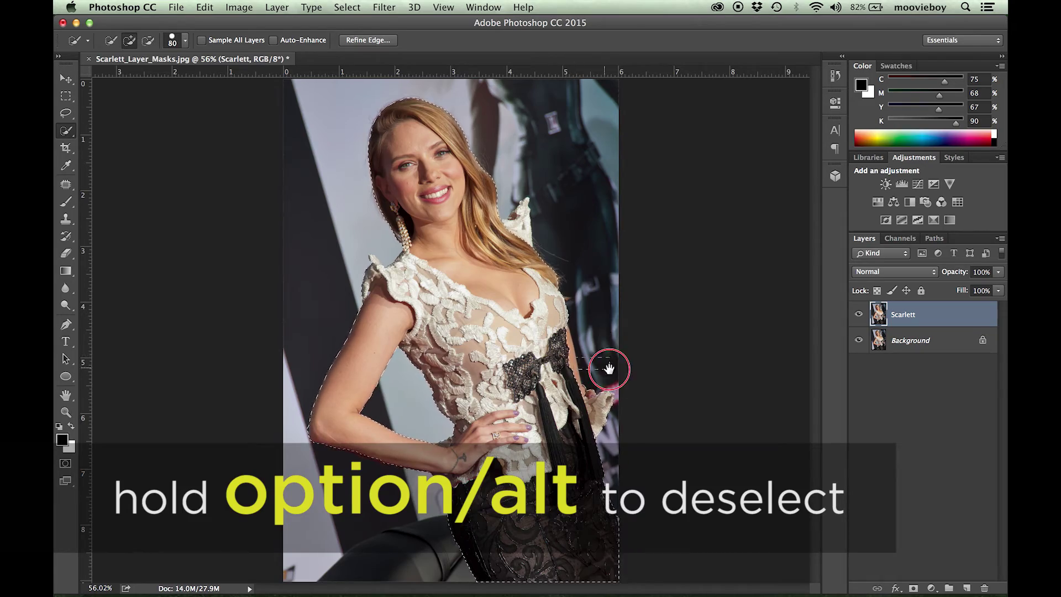
pyautogui.moveTo(608, 369); pyautogui.dragTo(591, 359)
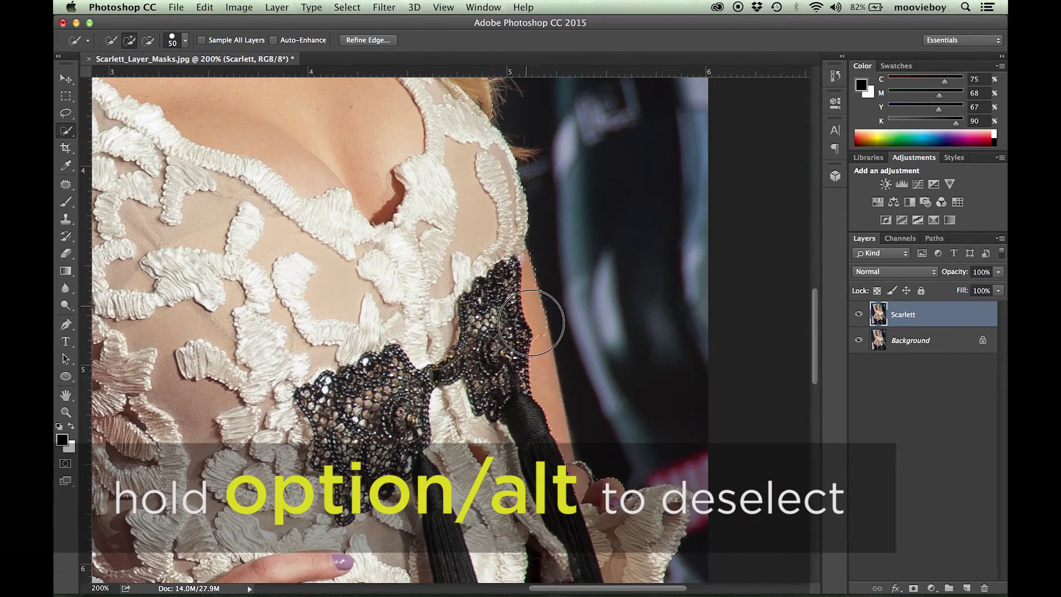
pyautogui.scroll(10, 571, 286)
pyautogui.hscroll(-4, 571, 286)
pyautogui.press('[')
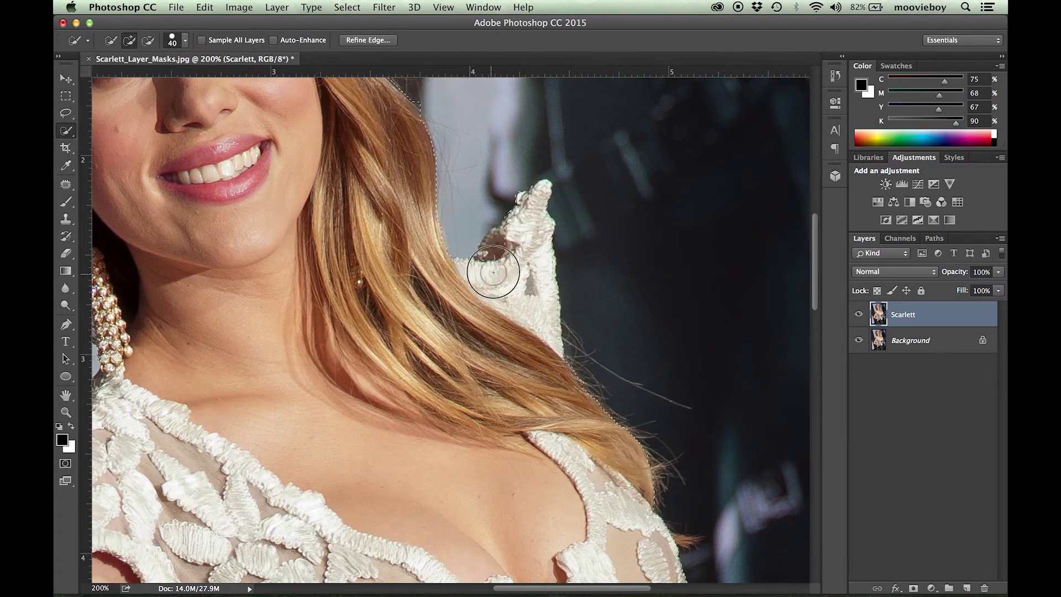
# - Refine the selection edge closely around the dress tip beside the hair
pyautogui.moveTo(532, 260); pyautogui.dragTo(566, 236)
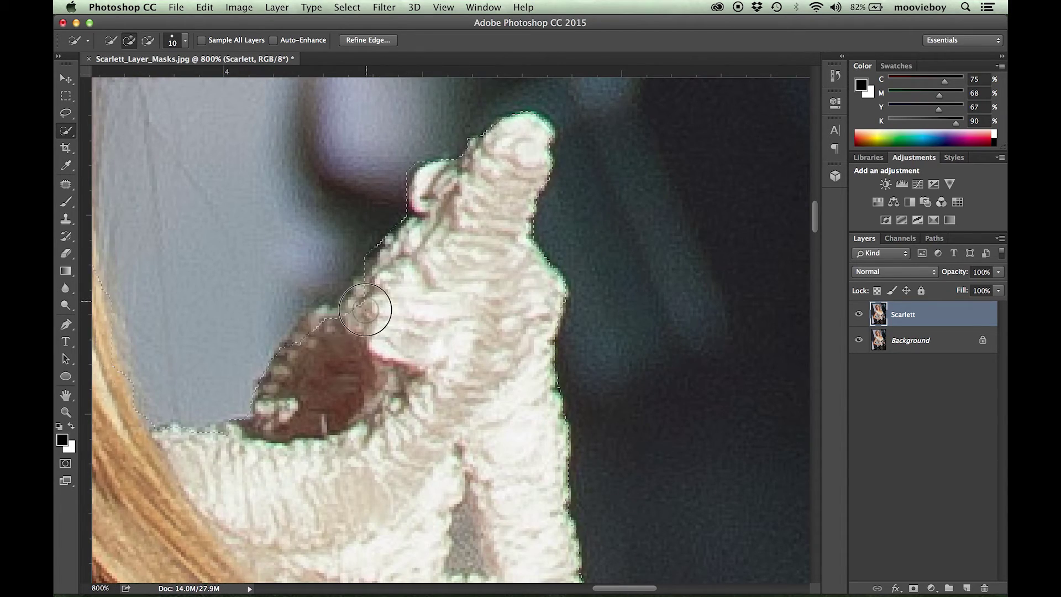
pyautogui.scroll(-9, 313, 298)
pyautogui.scroll(2, 490, 287)
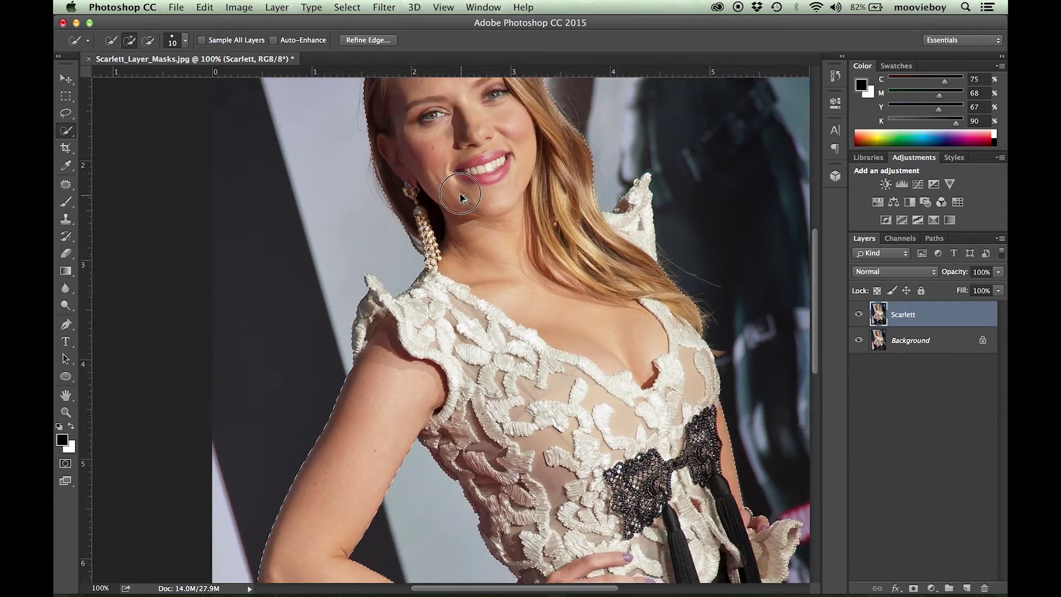
pyautogui.scroll(-5, 490, 288)
pyautogui.hscroll(4, 491, 287)
pyautogui.scroll(7, 530, 428)
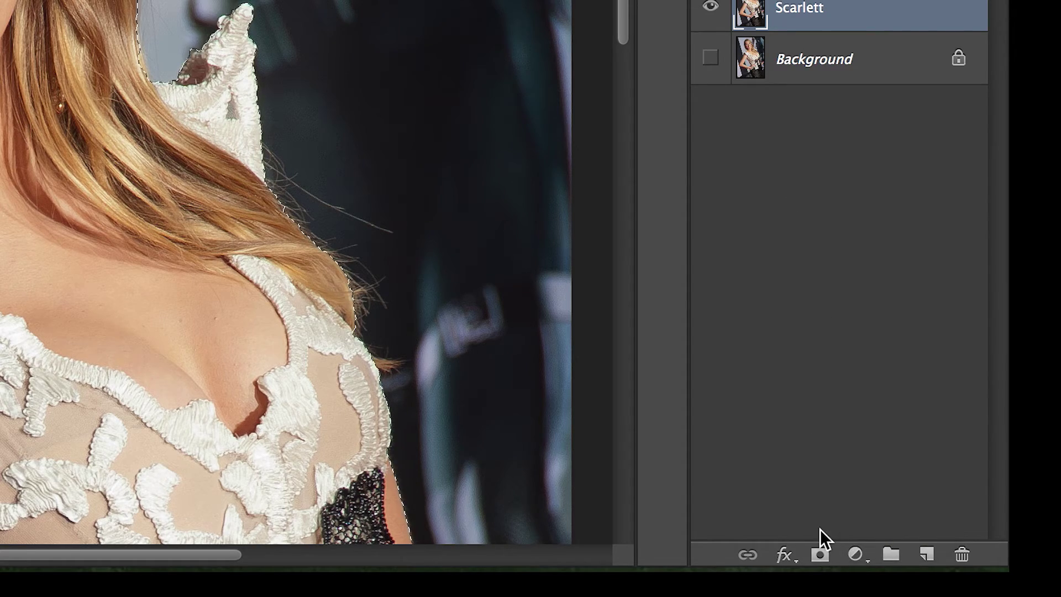
# - Add a layer mask to the Scarlett layer, hiding everything around the woman
pyautogui.click(821, 554)
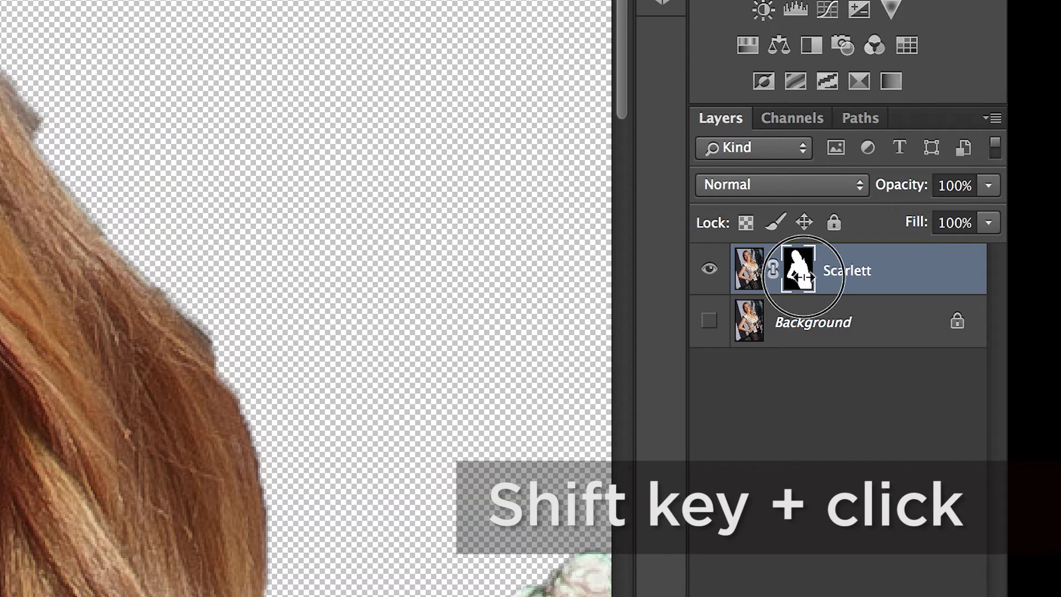
# - Toggle the Scarlett layer mask off and on repeatedly to compare the cutout with the full photo
pyautogui.keyDown('shift'); pyautogui.click(805, 283); pyautogui.keyUp('shift')
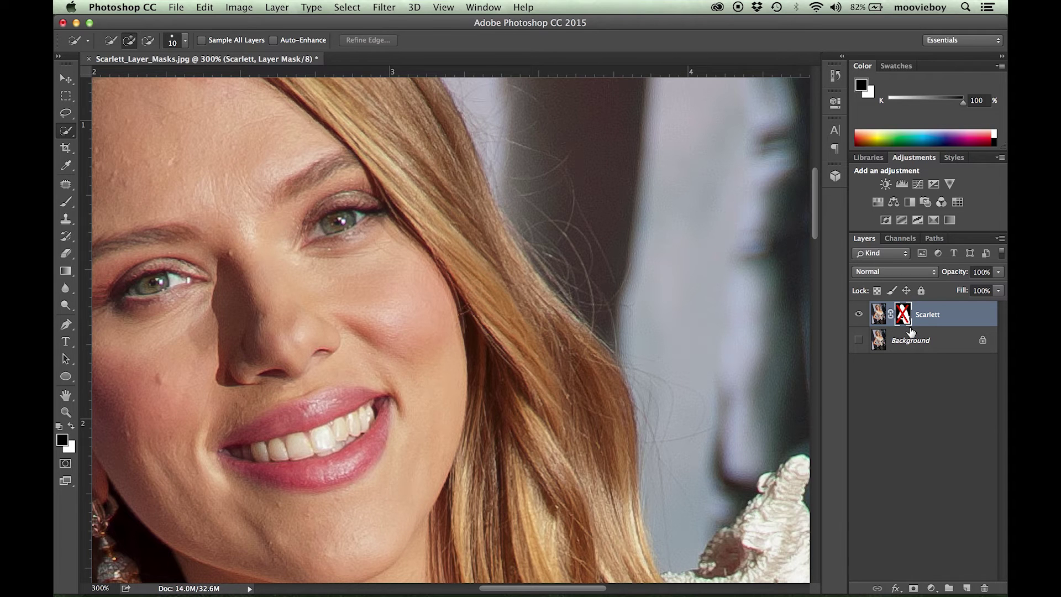
pyautogui.scroll(-5, 593, 330)
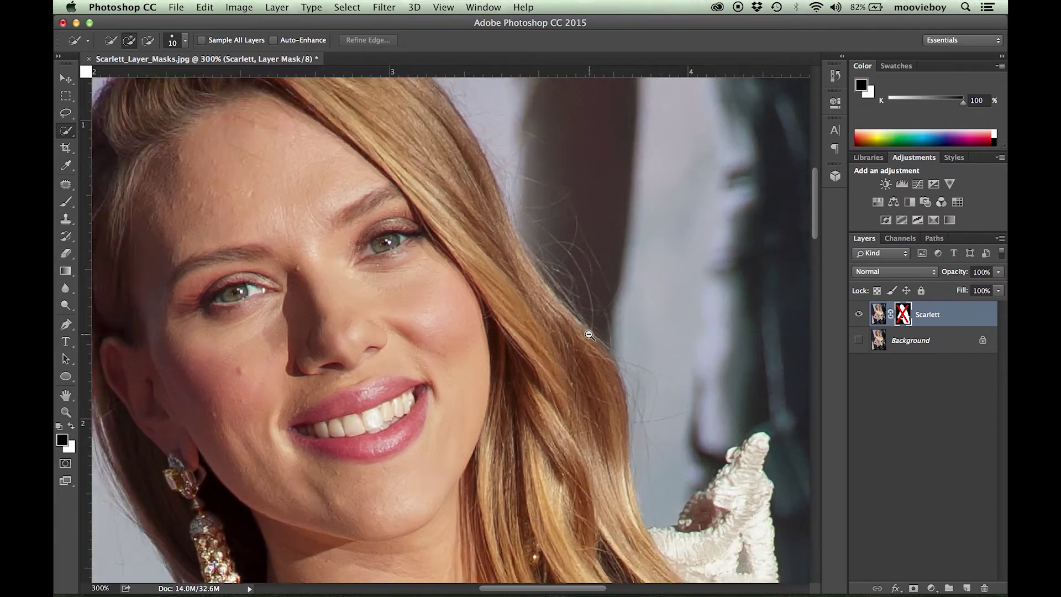
pyautogui.keyDown('shift'); pyautogui.click(906, 315); pyautogui.keyUp('shift')
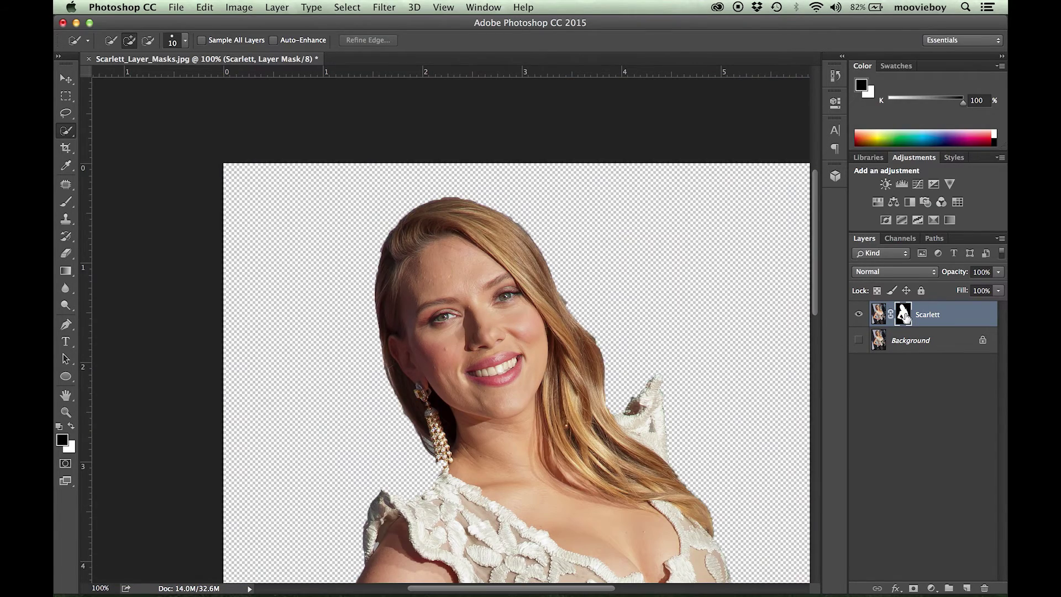
pyautogui.keyDown('shift'); pyautogui.click(904, 316); pyautogui.keyUp('shift')
pyautogui.keyDown('shift'); pyautogui.click(904, 316); pyautogui.keyUp('shift')
pyautogui.keyDown('shift'); pyautogui.click(904, 316); pyautogui.keyUp('shift')
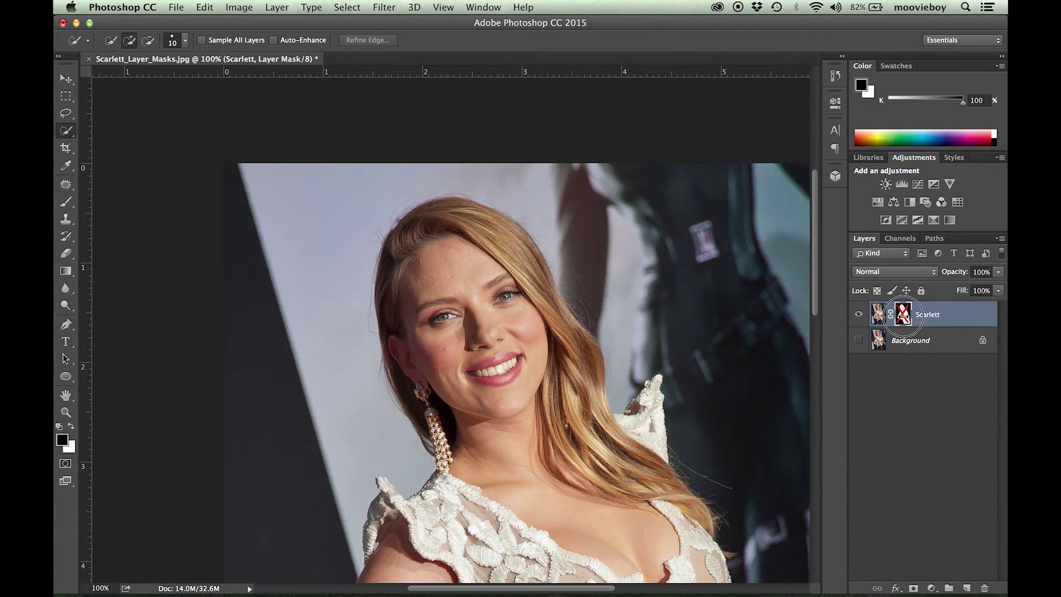
pyautogui.keyDown('shift'); pyautogui.click(904, 315); pyautogui.keyUp('shift')
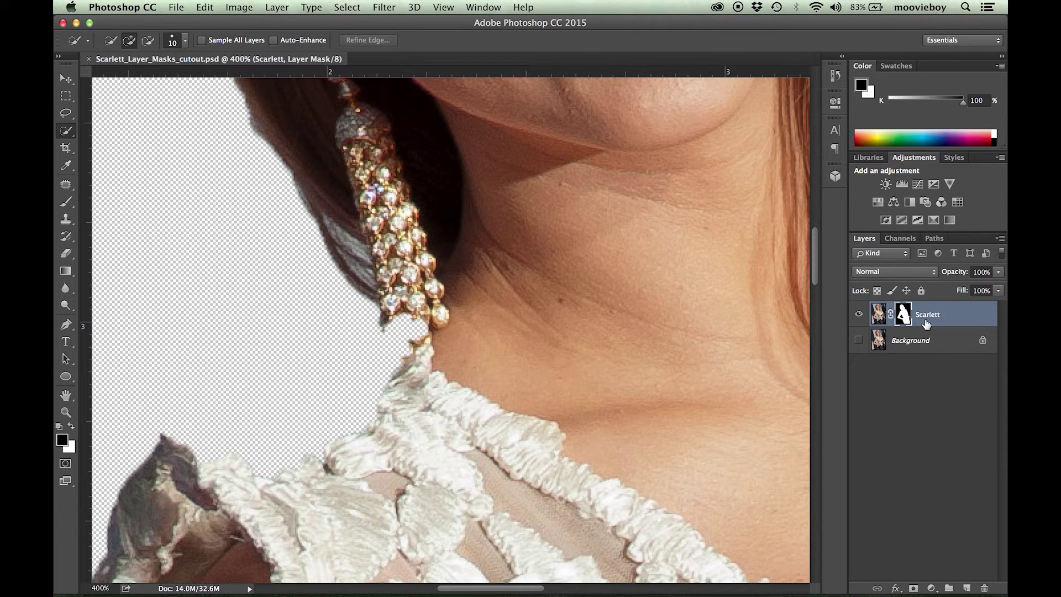
pyautogui.click(878, 319)
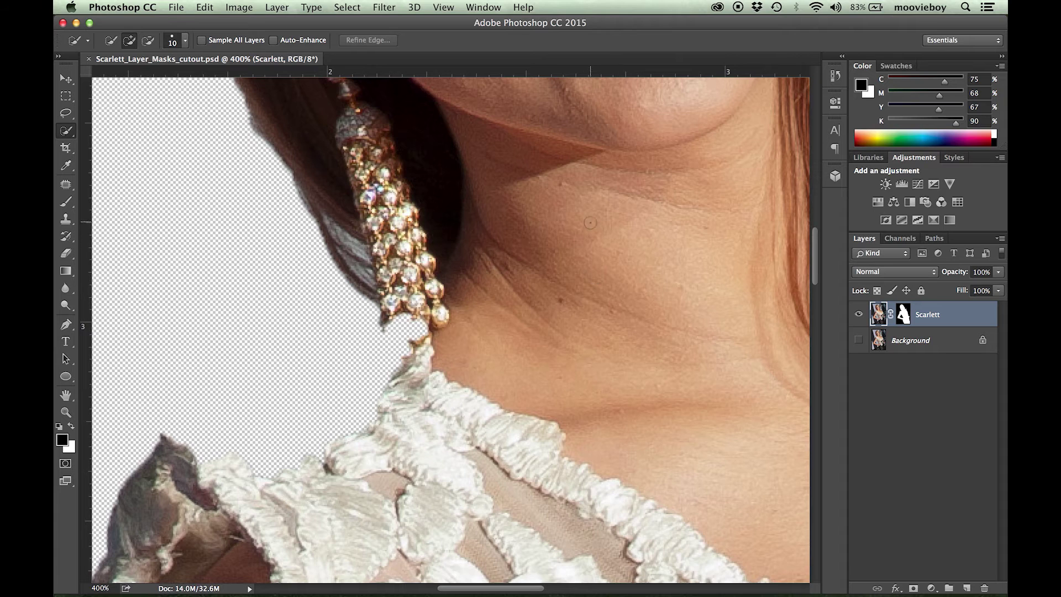
pyautogui.scroll(10, 573, 483)
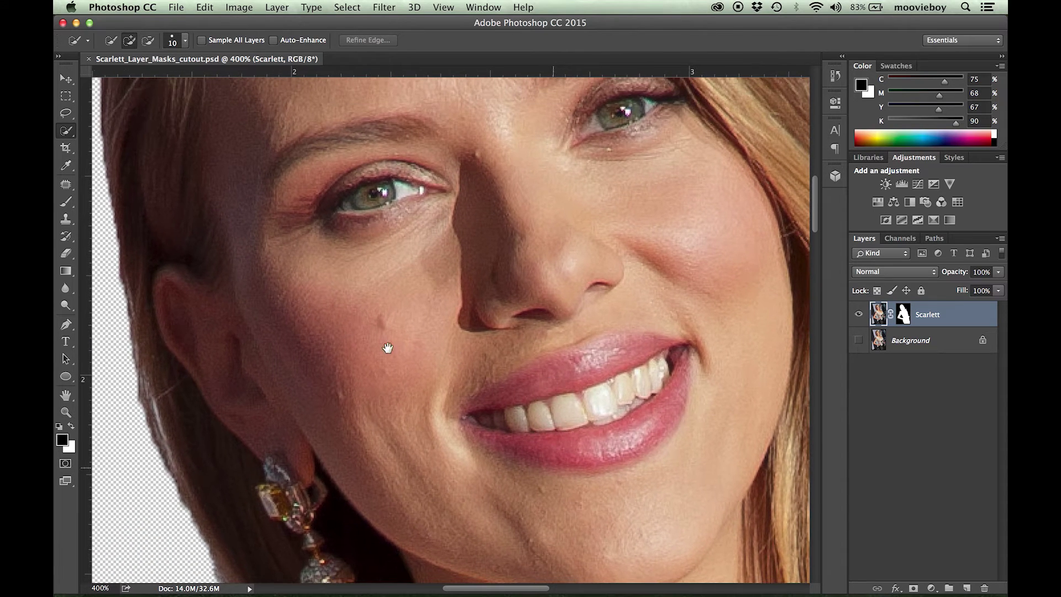
pyautogui.click(66, 202)
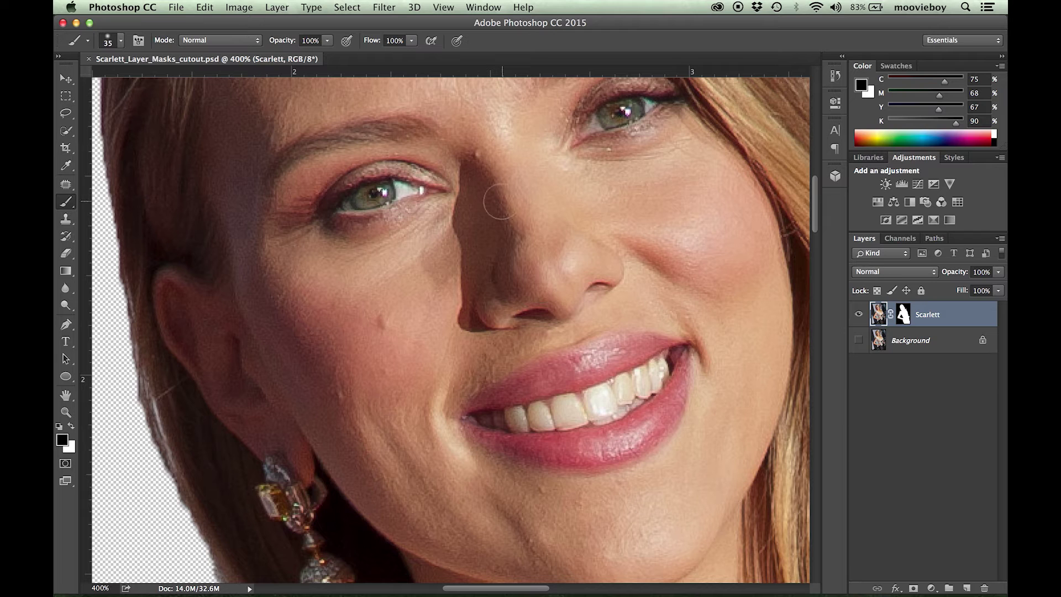
pyautogui.moveTo(386, 205)
pyautogui.mouseDown()
pyautogui.moveTo(408, 190)
pyautogui.moveTo(393, 181)
pyautogui.moveTo(463, 197)
pyautogui.moveTo(476, 220)
pyautogui.moveTo(550, 259)
pyautogui.mouseUp()
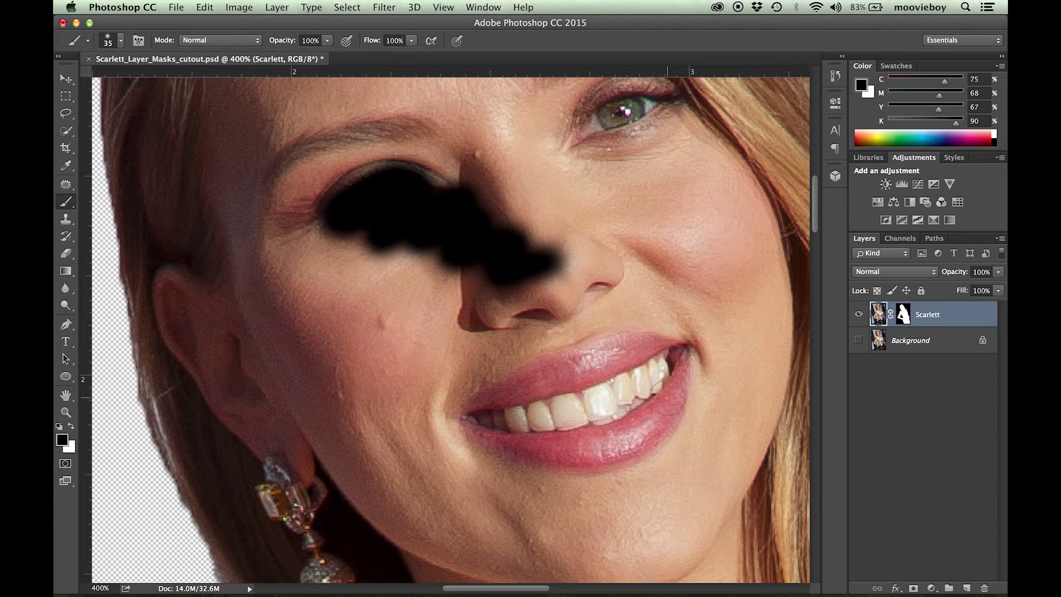
pyautogui.press('super+z')
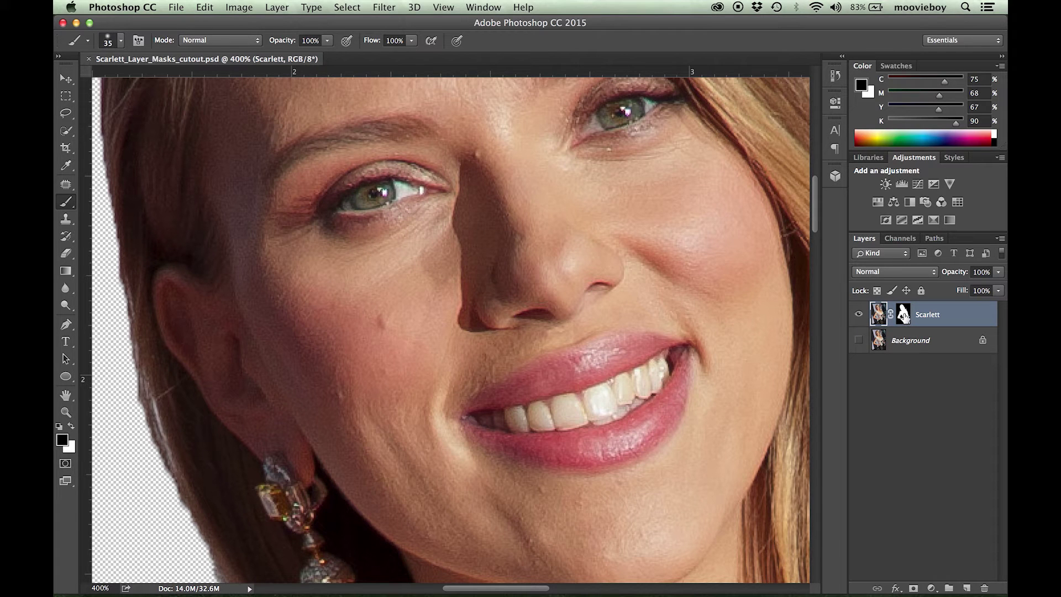
pyautogui.click(903, 316)
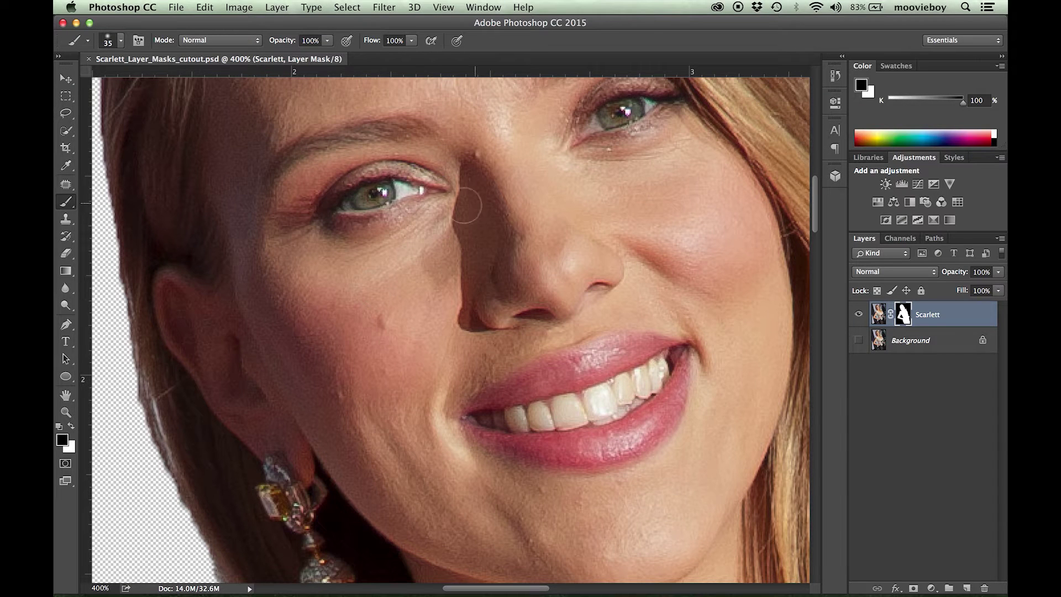
pyautogui.click(9, 125)
pyautogui.moveTo(407, 194)
pyautogui.mouseDown()
pyautogui.moveTo(391, 171)
pyautogui.moveTo(406, 189)
pyautogui.moveTo(455, 195)
pyautogui.moveTo(434, 249)
pyautogui.moveTo(443, 284)
pyautogui.moveTo(484, 288)
pyautogui.moveTo(478, 326)
pyautogui.moveTo(493, 343)
pyautogui.moveTo(422, 350)
pyautogui.moveTo(445, 276)
pyautogui.moveTo(384, 286)
pyautogui.moveTo(380, 251)
pyautogui.mouseUp()
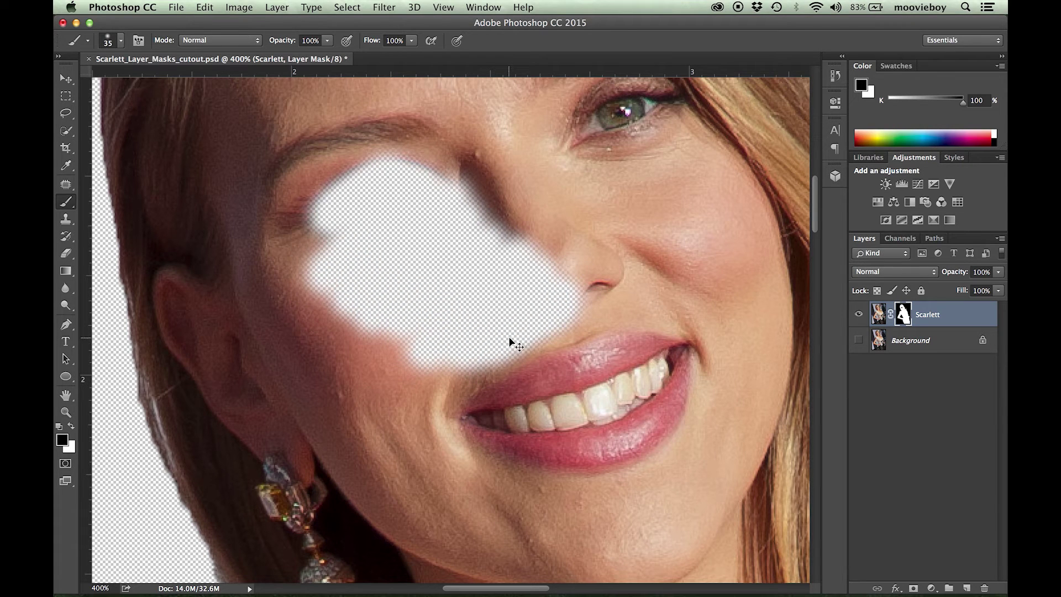
pyautogui.press('F12')
pyautogui.keyDown('alt'); pyautogui.keyDown('super'); pyautogui.click(553, 313); pyautogui.keyUp('super'); pyautogui.keyUp('alt')
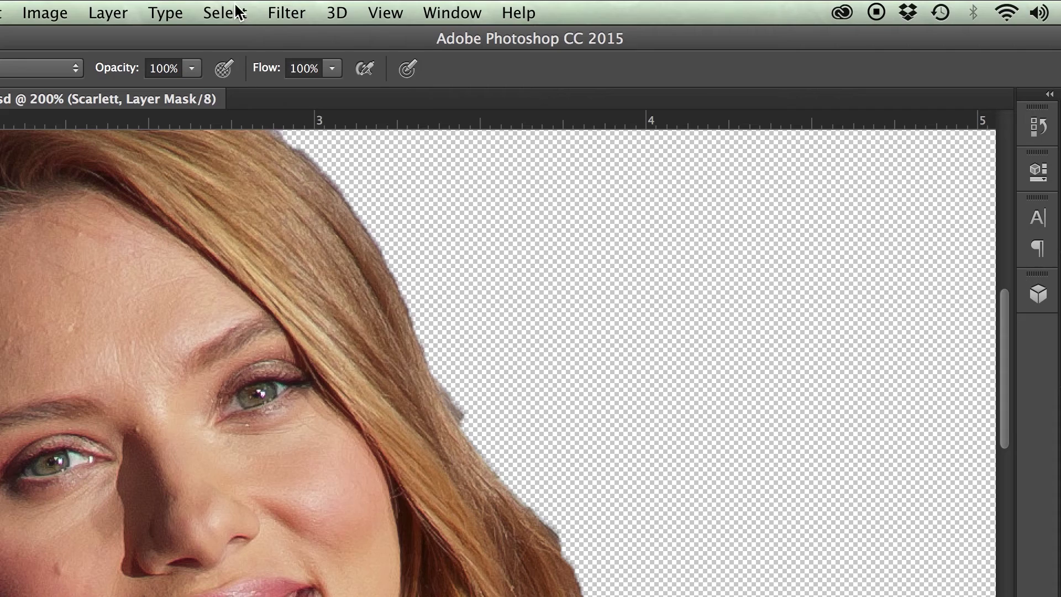
pyautogui.click(348, 8)
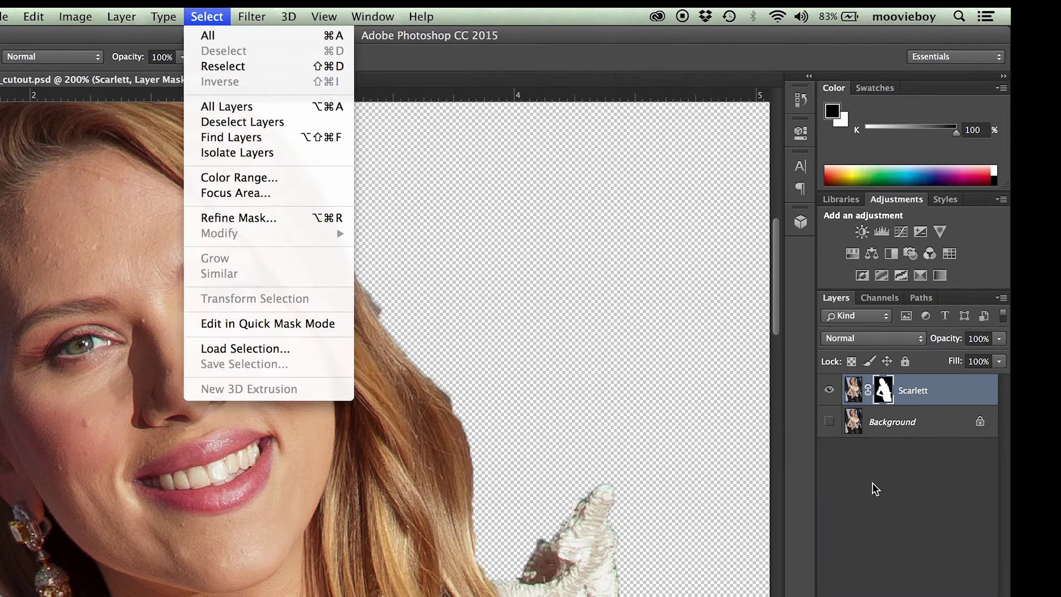
pyautogui.click(898, 418)
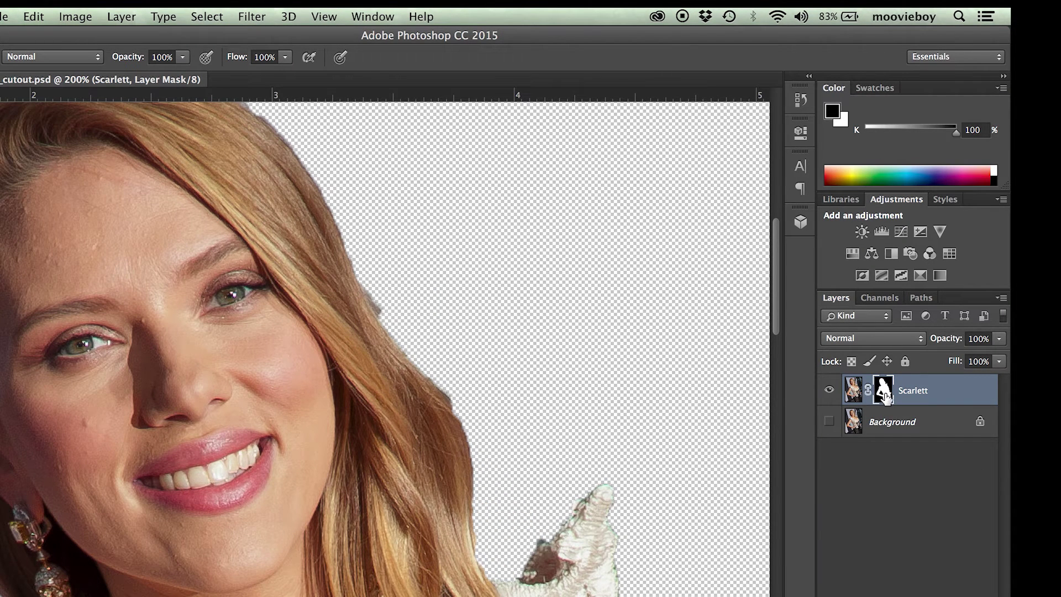
# - Open the Scarlett mask's Properties and launch Refine Mask, with Radius, Smooth, Feather and Contrast at 0
pyautogui.doubleClick(885, 397)
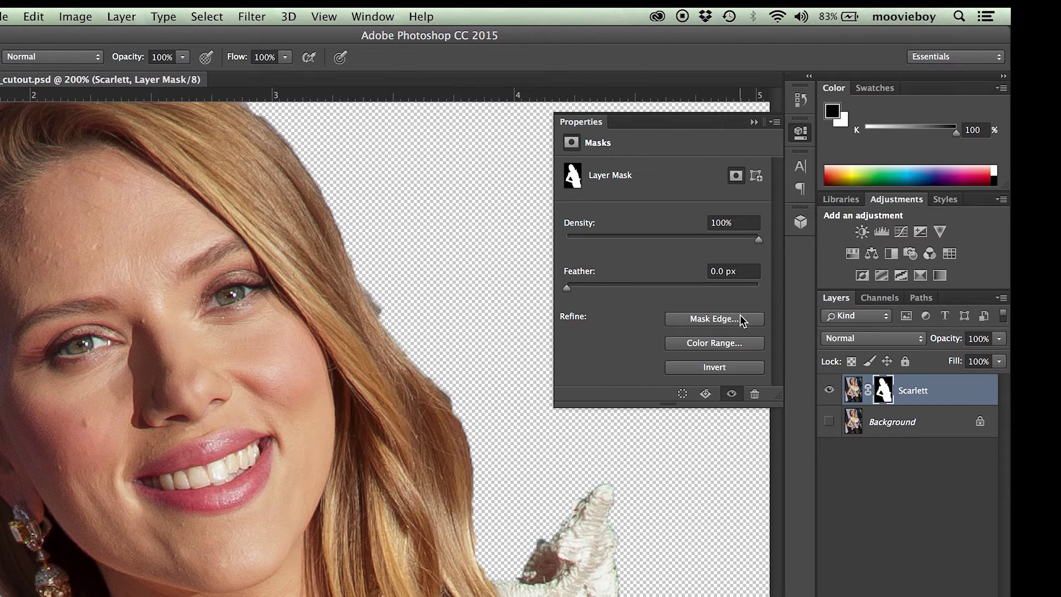
pyautogui.click(369, 17)
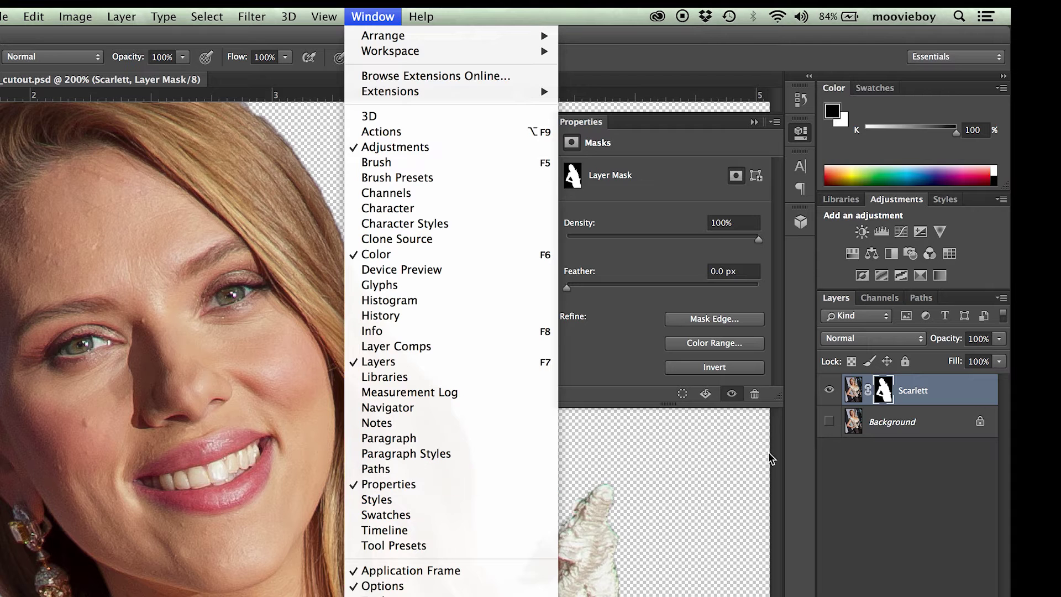
pyautogui.click(931, 457)
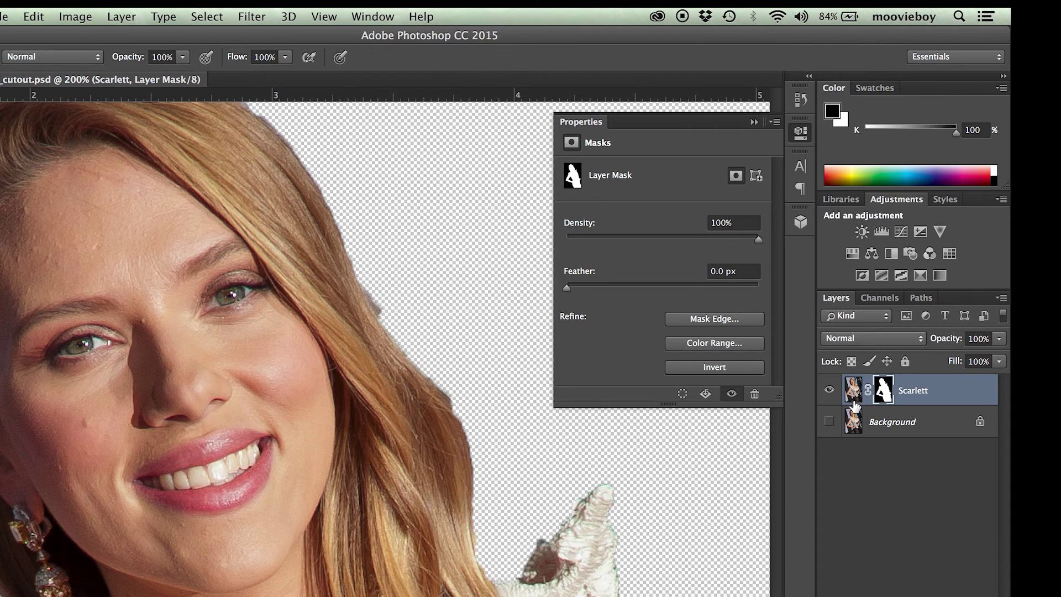
pyautogui.click(854, 393)
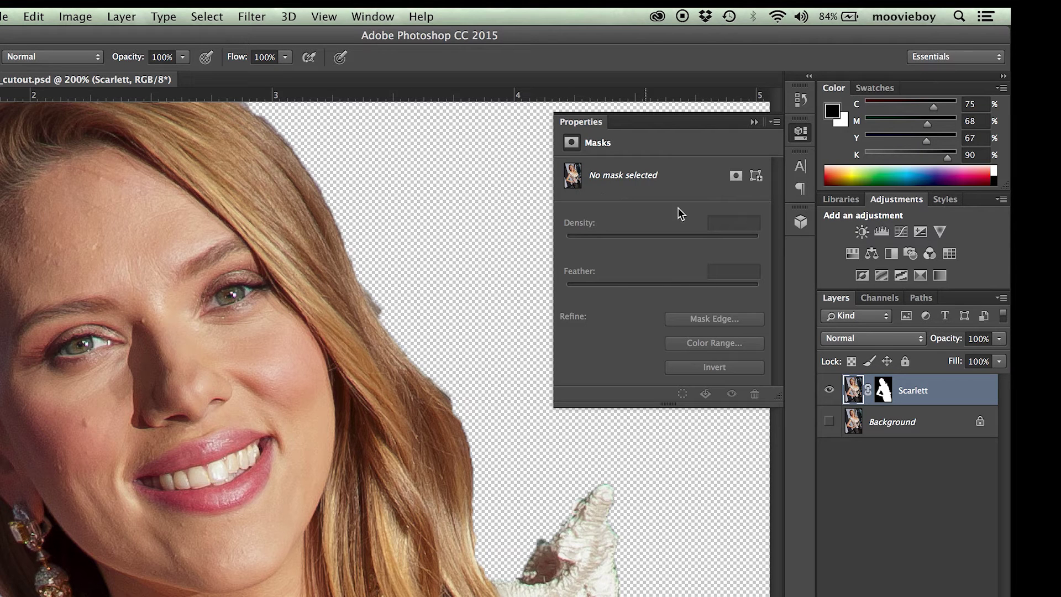
pyautogui.click(884, 394)
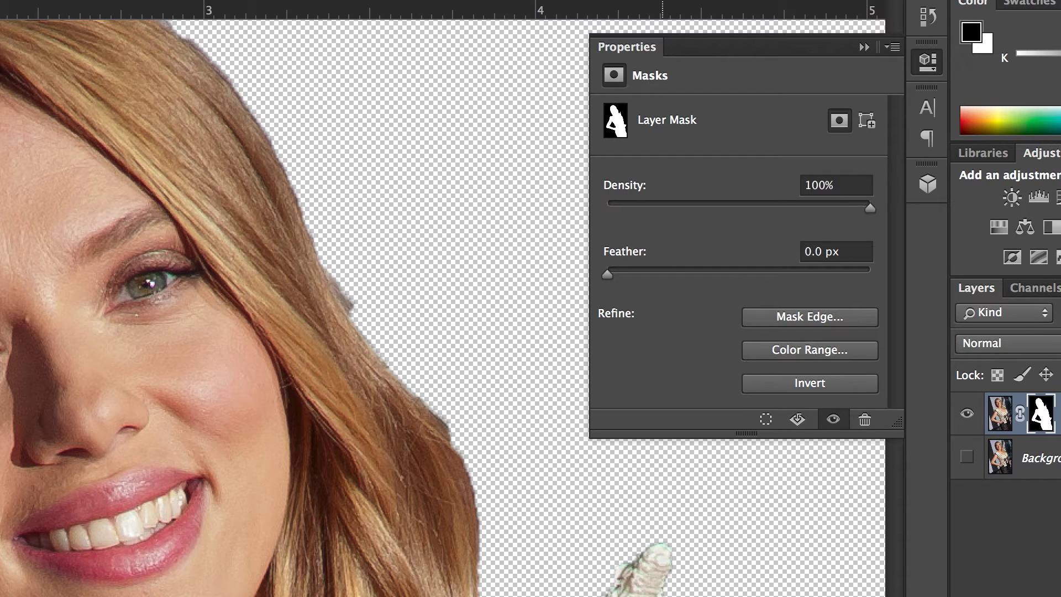
pyautogui.click(789, 319)
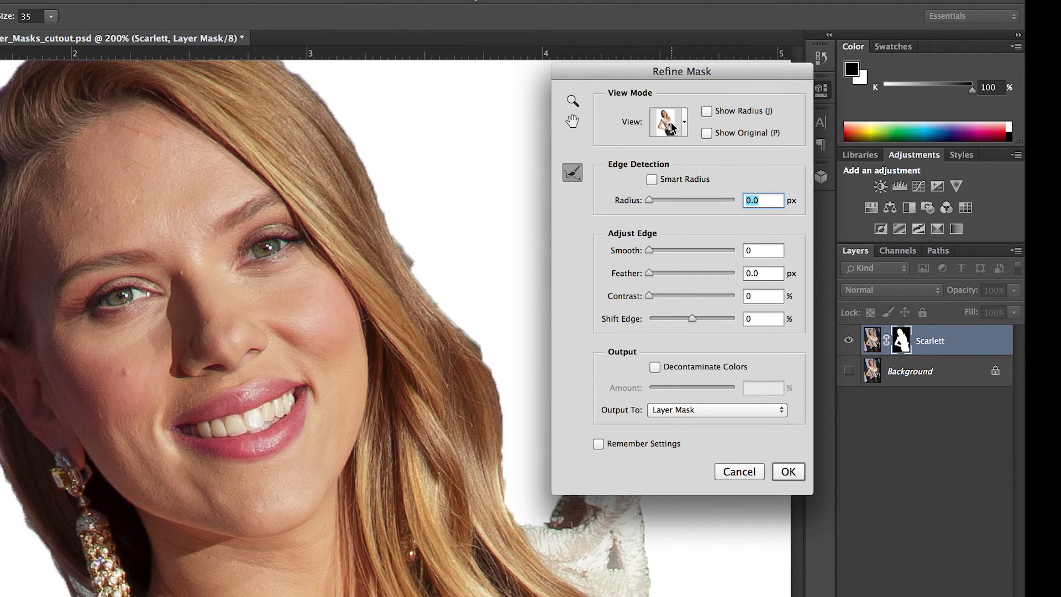
# - Move the Refine Mask dialog beside the portrait and preview the cutout On White
pyautogui.moveTo(722, 73); pyautogui.dragTo(644, 88)
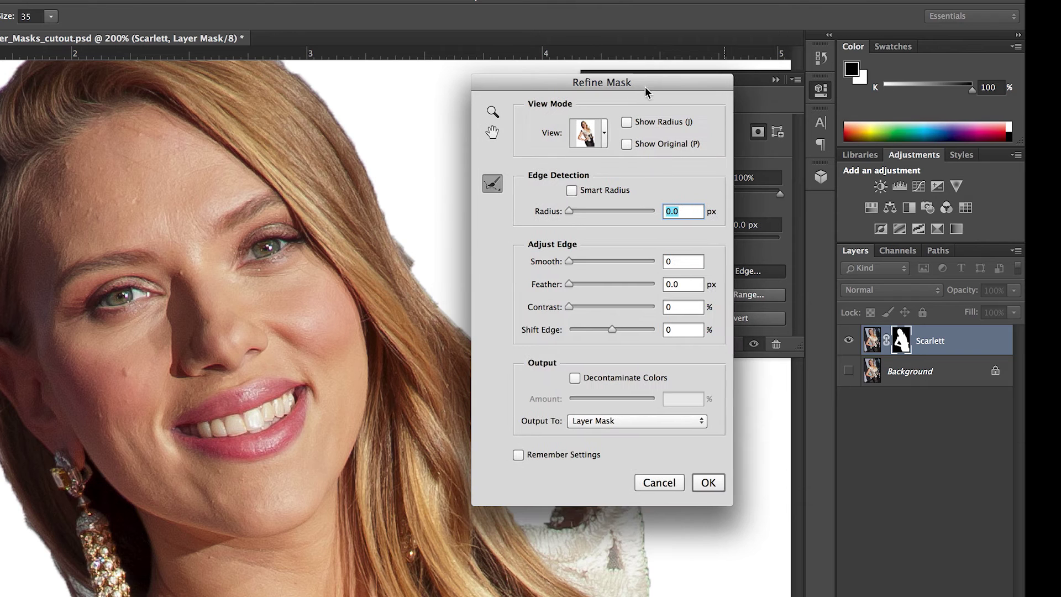
pyautogui.click(604, 139)
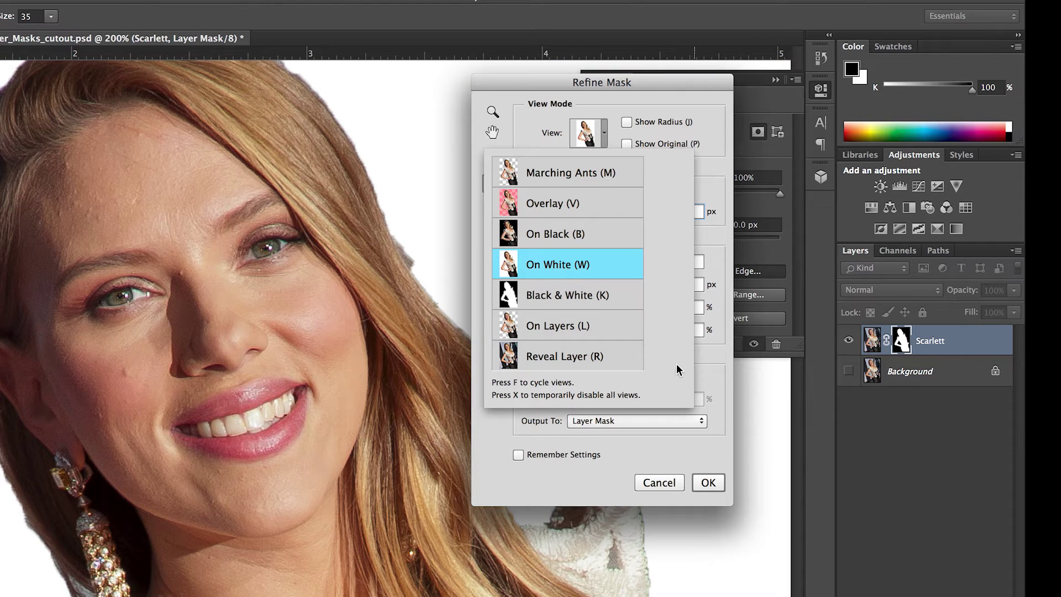
pyautogui.click(589, 134)
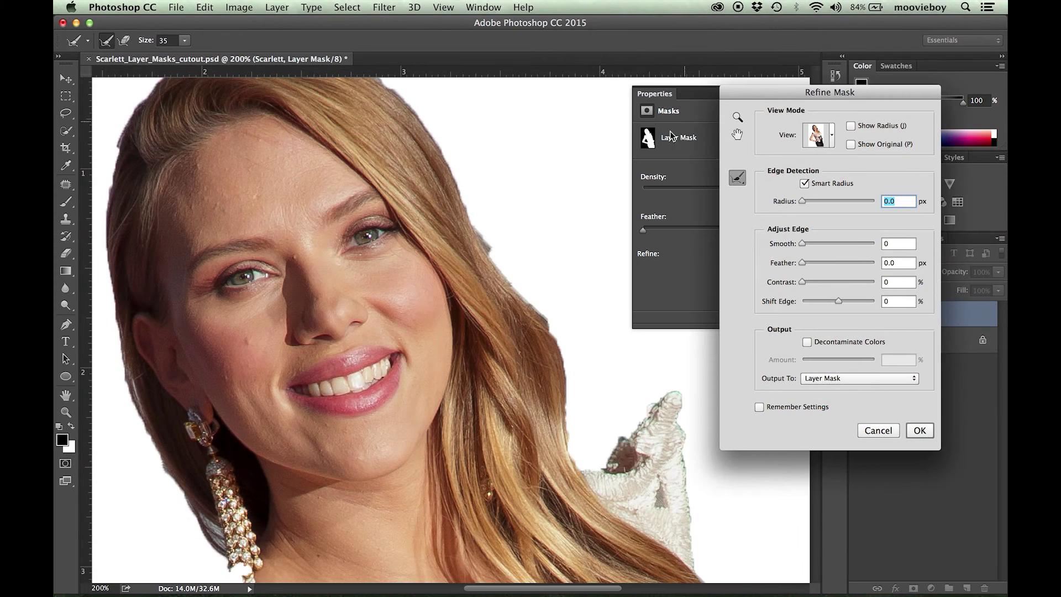
# - Zoom in to 300% and paint Refine Radius strokes along the hair edge
pyautogui.click(497, 248)
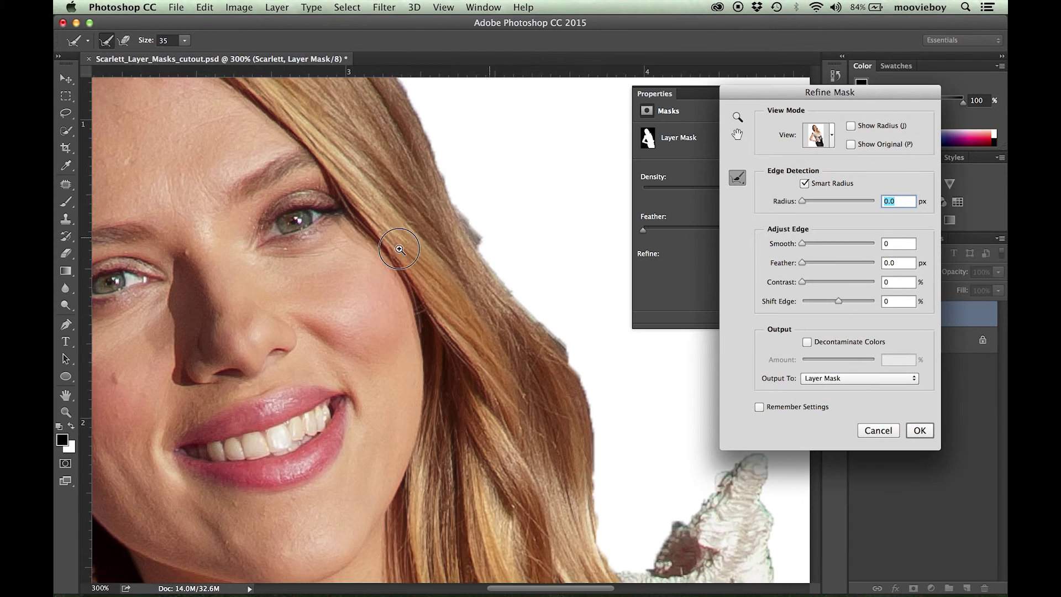
pyautogui.scroll(-5, 399, 248)
pyautogui.hscroll(8, 399, 248)
pyautogui.moveTo(367, 267)
pyautogui.mouseDown()
pyautogui.moveTo(374, 393)
pyautogui.moveTo(414, 424)
pyautogui.moveTo(492, 327)
pyautogui.moveTo(532, 315)
pyautogui.moveTo(464, 388)
pyautogui.moveTo(376, 363)
pyautogui.moveTo(346, 218)
pyautogui.moveTo(369, 264)
pyautogui.moveTo(373, 215)
pyautogui.moveTo(339, 198)
pyautogui.moveTo(254, 110)
pyautogui.moveTo(347, 184)
pyautogui.moveTo(268, 112)
pyautogui.moveTo(317, 147)
pyautogui.moveTo(373, 250)
pyautogui.moveTo(404, 396)
pyautogui.mouseUp()
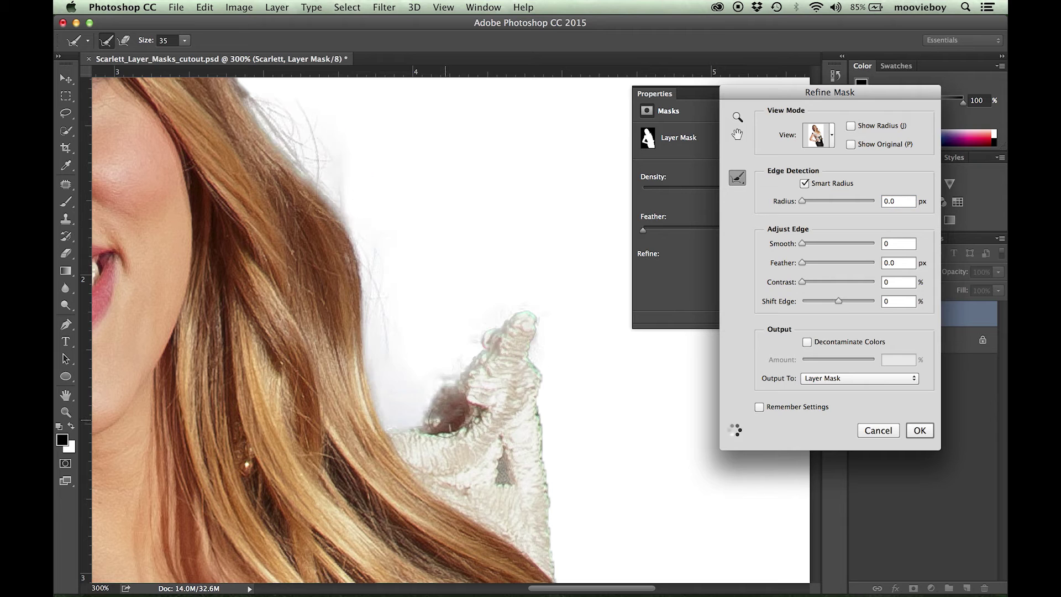
# - Paint Refine Radius strokes along the shoulder ruffle and dress edges
pyautogui.moveTo(476, 342)
pyautogui.mouseDown()
pyautogui.moveTo(535, 367)
pyautogui.moveTo(550, 498)
pyautogui.mouseUp()
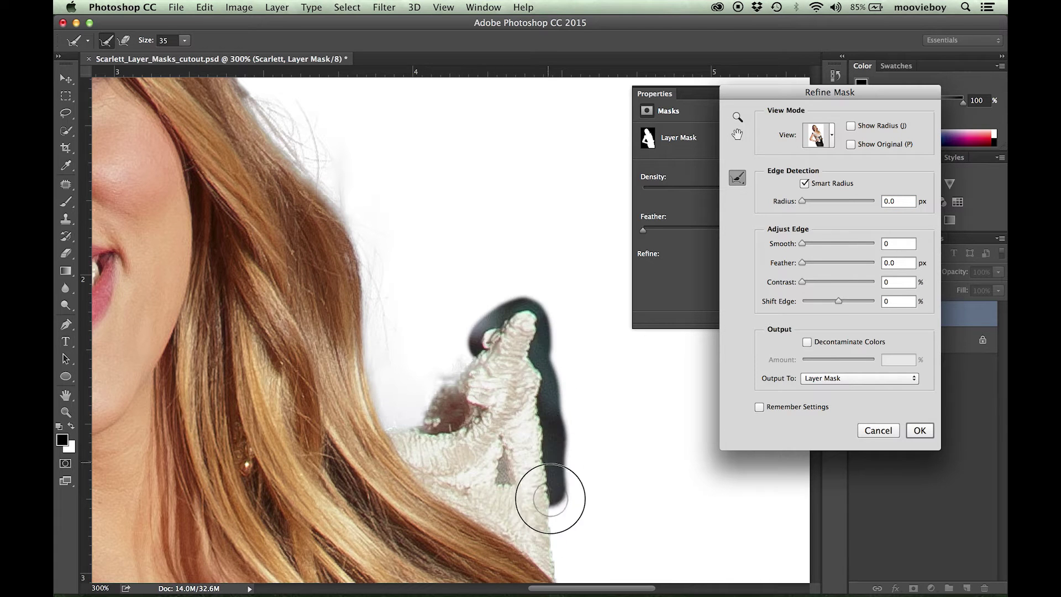
pyautogui.scroll(-5, 594, 509)
pyautogui.hscroll(2, 595, 509)
pyautogui.moveTo(466, 332)
pyautogui.mouseDown()
pyautogui.moveTo(468, 357)
pyautogui.moveTo(471, 303)
pyautogui.moveTo(506, 372)
pyautogui.moveTo(546, 372)
pyautogui.moveTo(608, 411)
pyautogui.moveTo(536, 384)
pyautogui.moveTo(589, 549)
pyautogui.moveTo(562, 414)
pyautogui.mouseUp()
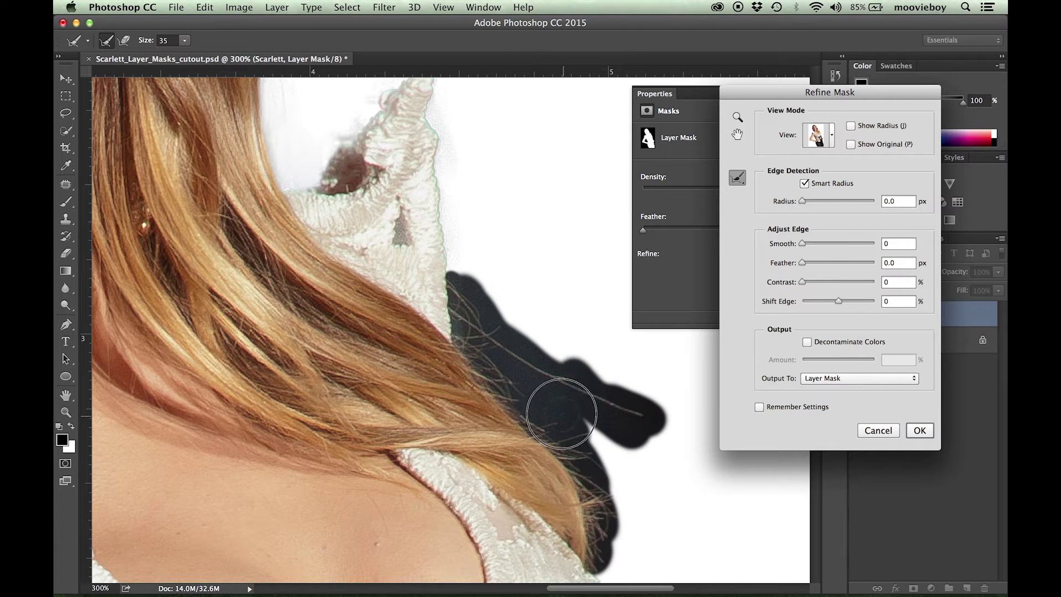
pyautogui.scroll(-5, 656, 516)
pyautogui.hscroll(2, 656, 516)
pyautogui.moveTo(416, 166)
pyautogui.mouseDown()
pyautogui.moveTo(384, 141)
pyautogui.moveTo(441, 269)
pyautogui.moveTo(431, 254)
pyautogui.moveTo(448, 297)
pyautogui.moveTo(452, 411)
pyautogui.moveTo(446, 174)
pyautogui.moveTo(429, 253)
pyautogui.moveTo(448, 365)
pyautogui.moveTo(518, 425)
pyautogui.moveTo(577, 428)
pyautogui.moveTo(609, 465)
pyautogui.moveTo(609, 531)
pyautogui.moveTo(612, 502)
pyautogui.mouseUp()
pyautogui.scroll(-5, 407, 185)
pyautogui.hscroll(2, 407, 185)
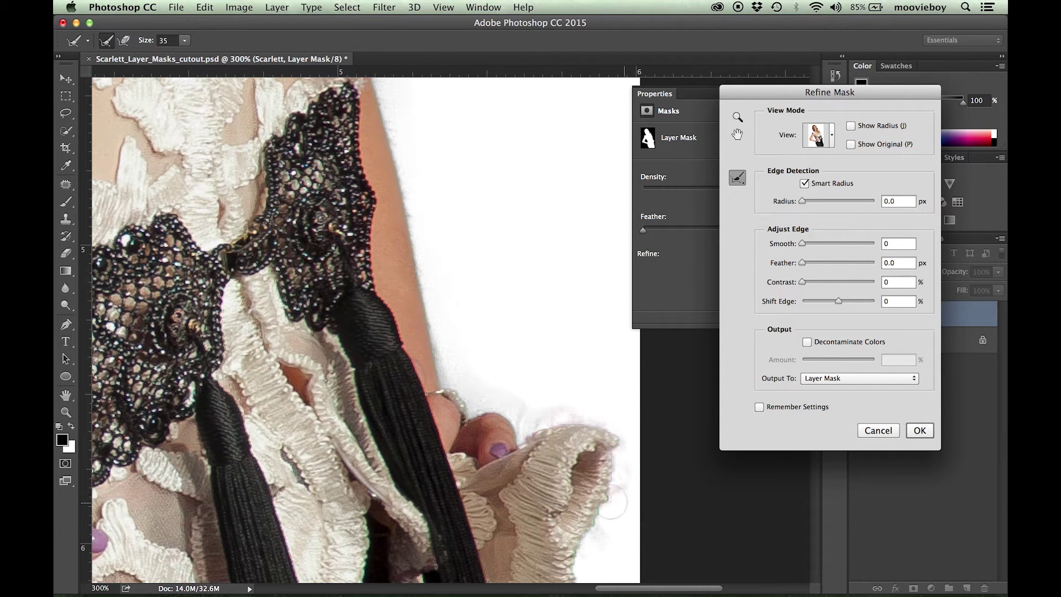
pyautogui.scroll(-5, 612, 503)
pyautogui.moveTo(459, 342)
pyautogui.mouseDown()
pyautogui.moveTo(531, 136)
pyautogui.moveTo(446, 420)
pyautogui.moveTo(473, 543)
pyautogui.mouseUp()
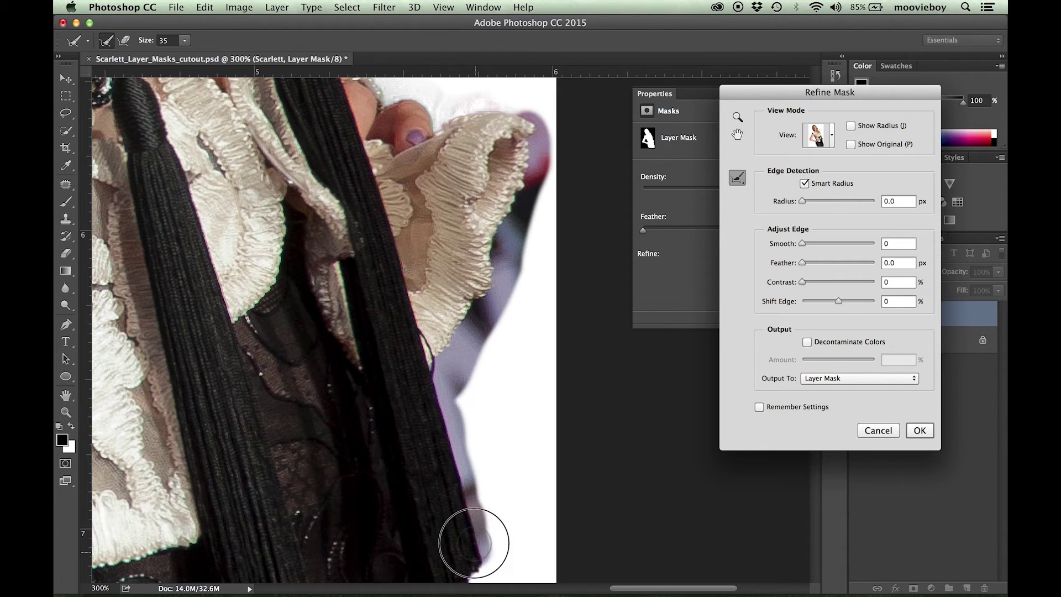
pyautogui.scroll(-5, 486, 307)
pyautogui.hscroll(1, 486, 308)
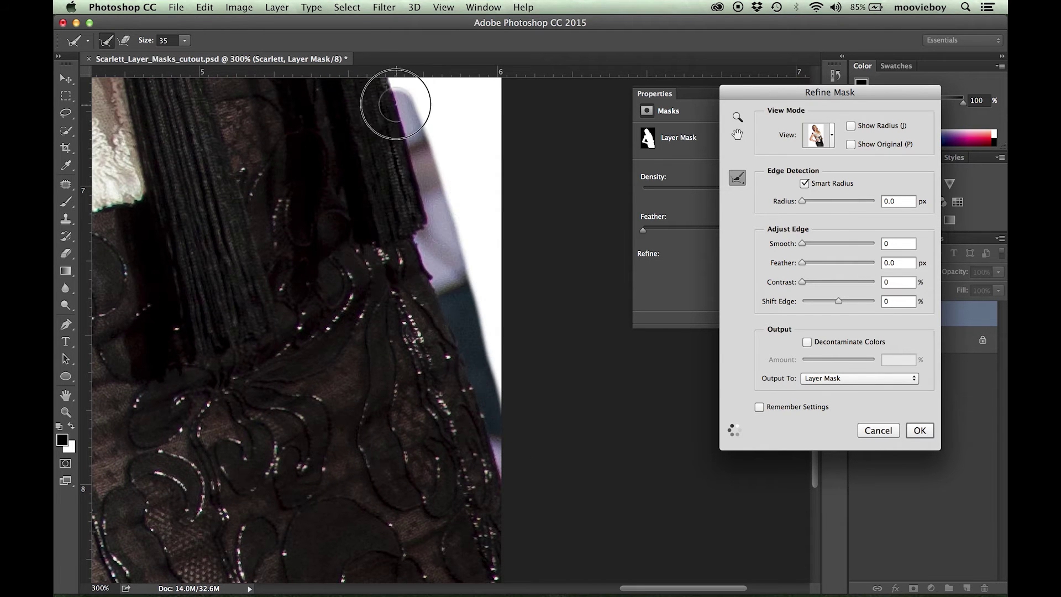
pyautogui.scroll(3, 431, 229)
pyautogui.hscroll(-3, 431, 229)
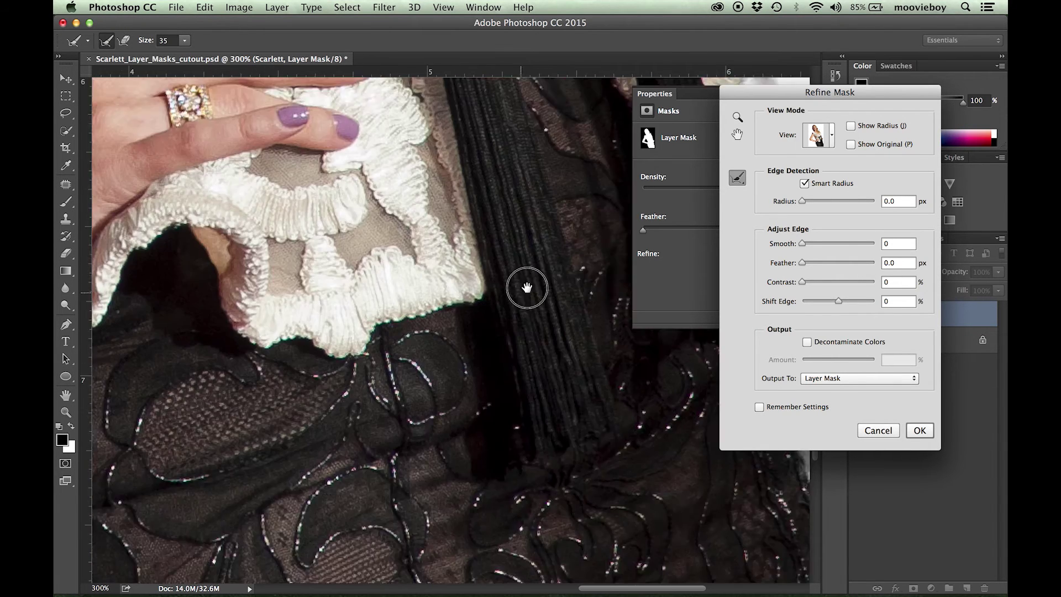
pyautogui.scroll(-5, 526, 288)
pyautogui.hscroll(-6, 527, 288)
# - Refine the arm edges: the underside, the gap beside the dress, and the outer elbow-to-shoulder edge
pyautogui.moveTo(450, 320)
pyautogui.mouseDown()
pyautogui.moveTo(473, 396)
pyautogui.moveTo(382, 188)
pyautogui.mouseUp()
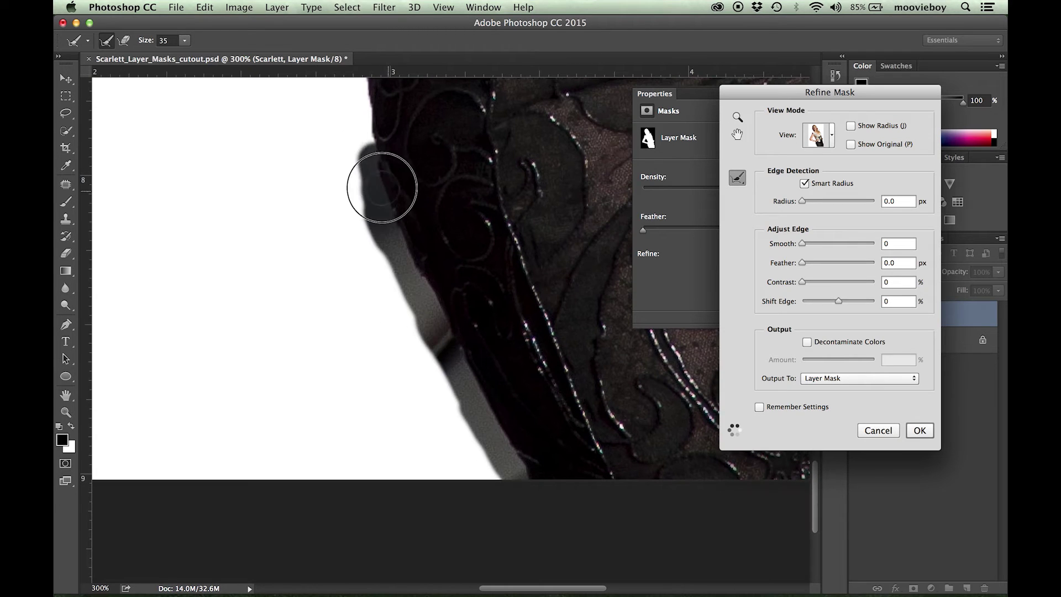
pyautogui.scroll(4, 426, 402)
pyautogui.hscroll(-1, 426, 402)
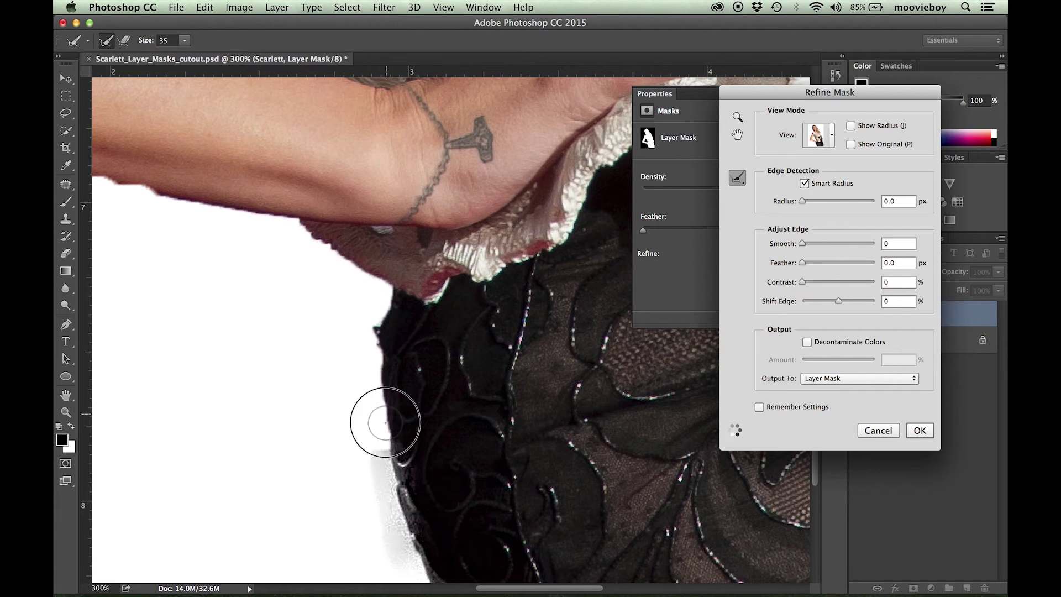
pyautogui.moveTo(385, 422)
pyautogui.mouseDown()
pyautogui.moveTo(367, 289)
pyautogui.moveTo(218, 213)
pyautogui.moveTo(105, 185)
pyautogui.mouseUp()
pyautogui.scroll(1, 558, 413)
pyautogui.hscroll(-2, 559, 412)
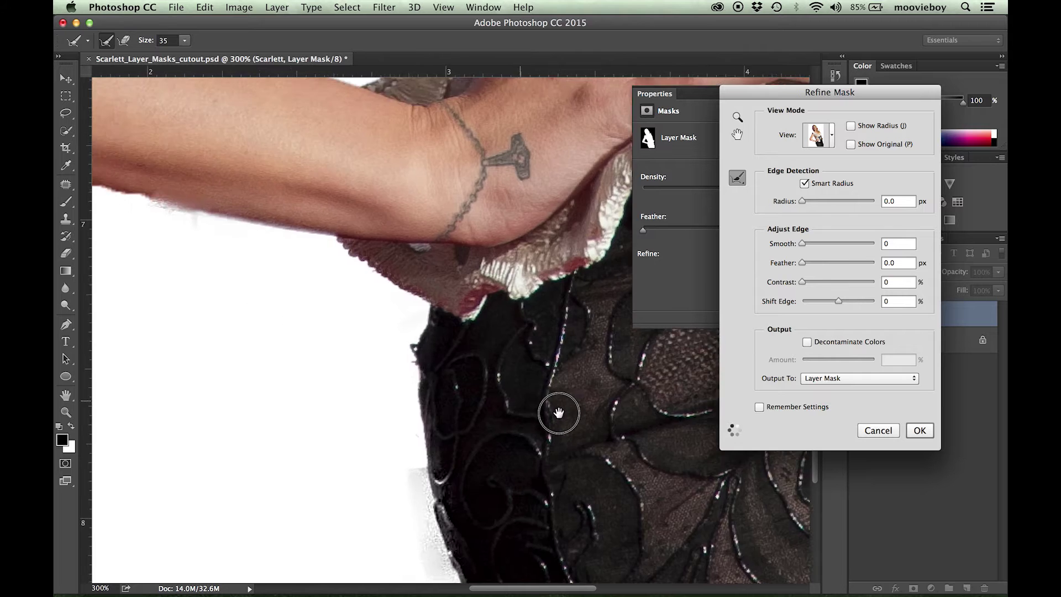
pyautogui.scroll(2, 559, 413)
pyautogui.hscroll(-5, 559, 413)
pyautogui.moveTo(580, 348)
pyautogui.mouseDown()
pyautogui.moveTo(308, 284)
pyautogui.moveTo(110, 218)
pyautogui.mouseUp()
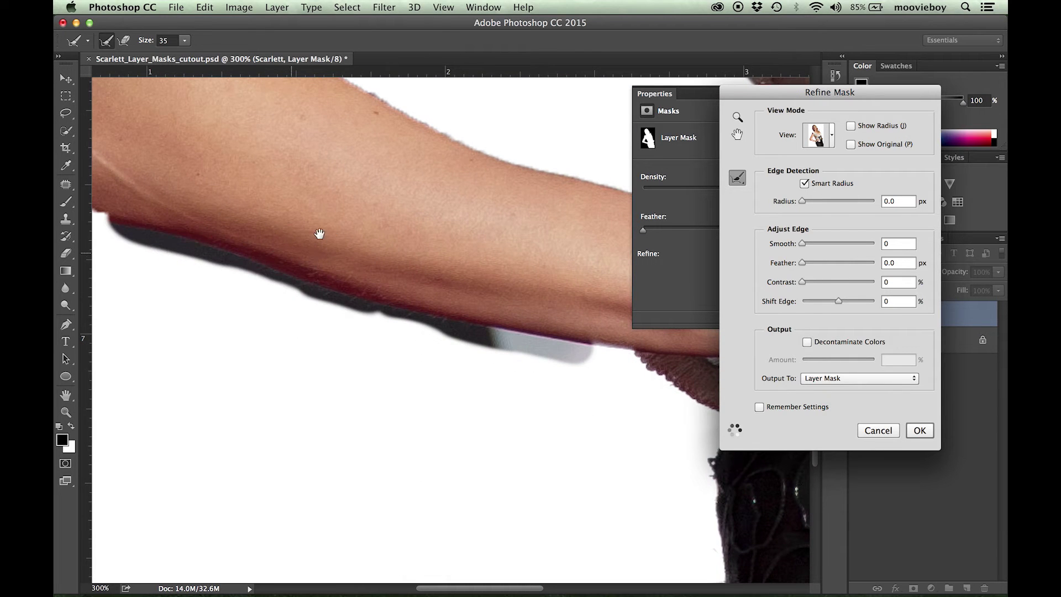
pyautogui.scroll(3, 320, 233)
pyautogui.hscroll(-6, 319, 234)
pyautogui.moveTo(519, 393)
pyautogui.mouseDown()
pyautogui.moveTo(431, 355)
pyautogui.moveTo(296, 225)
pyautogui.moveTo(334, 119)
pyautogui.mouseUp()
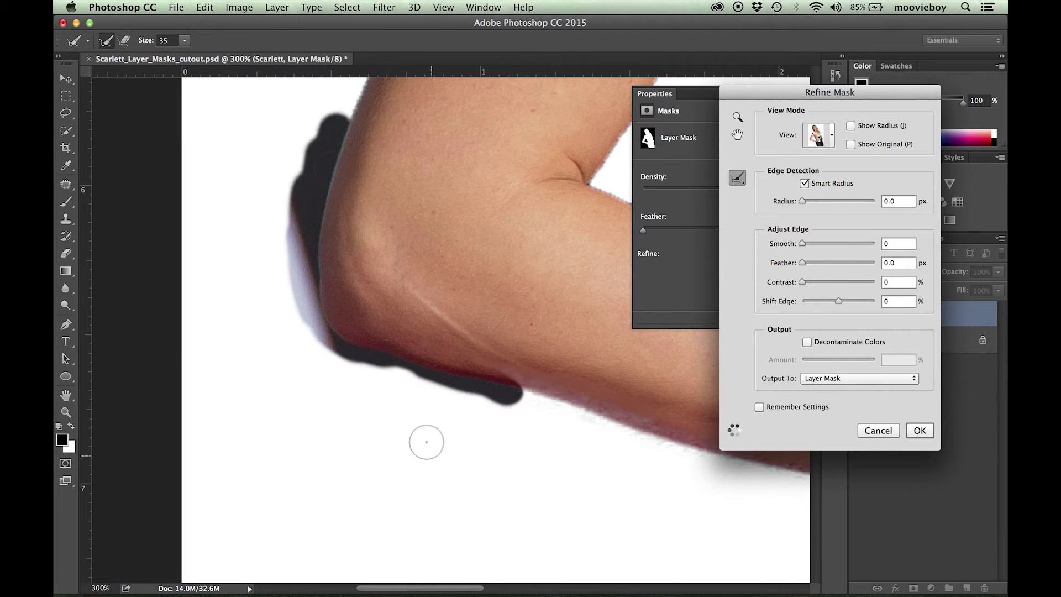
pyautogui.press('super+minus')
pyautogui.press('super+minus')
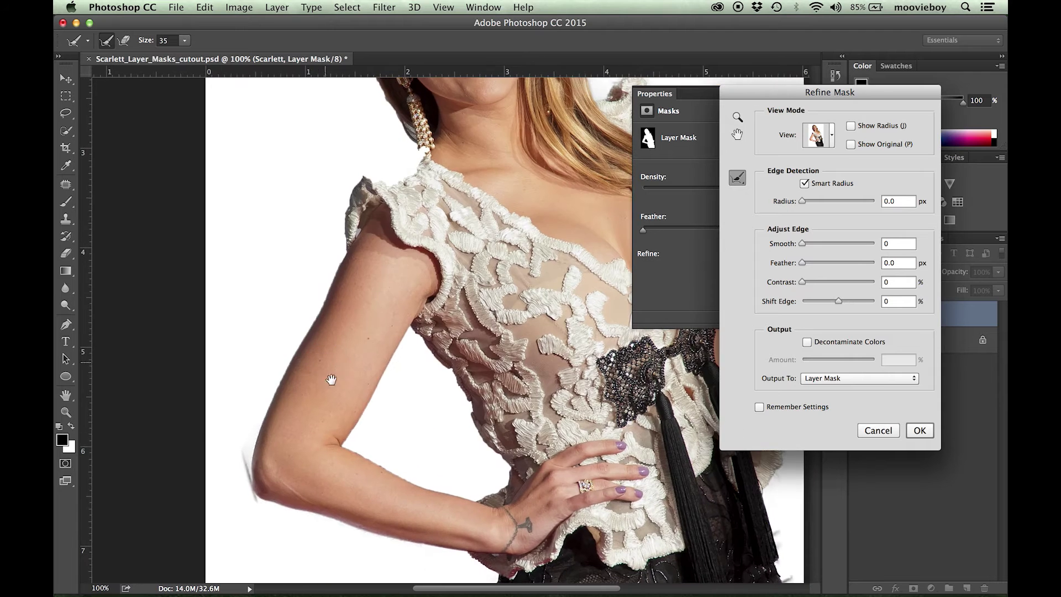
pyautogui.moveTo(350, 442)
pyautogui.mouseDown()
pyautogui.moveTo(406, 329)
pyautogui.moveTo(453, 377)
pyautogui.moveTo(506, 487)
pyautogui.moveTo(349, 453)
pyautogui.mouseUp()
pyautogui.moveTo(257, 442)
pyautogui.mouseDown()
pyautogui.moveTo(360, 165)
pyautogui.moveTo(407, 141)
pyautogui.moveTo(398, 110)
pyautogui.moveTo(447, 366)
pyautogui.moveTo(414, 309)
pyautogui.moveTo(401, 249)
pyautogui.moveTo(425, 155)
pyautogui.moveTo(488, 138)
pyautogui.moveTo(550, 156)
pyautogui.moveTo(600, 243)
pyautogui.moveTo(618, 239)
pyautogui.mouseUp()
# - Zoom in to check the earring and neck, then zoom back out to the whole figure
pyautogui.scroll(-3, 585, 372)
pyautogui.hscroll(5, 585, 372)
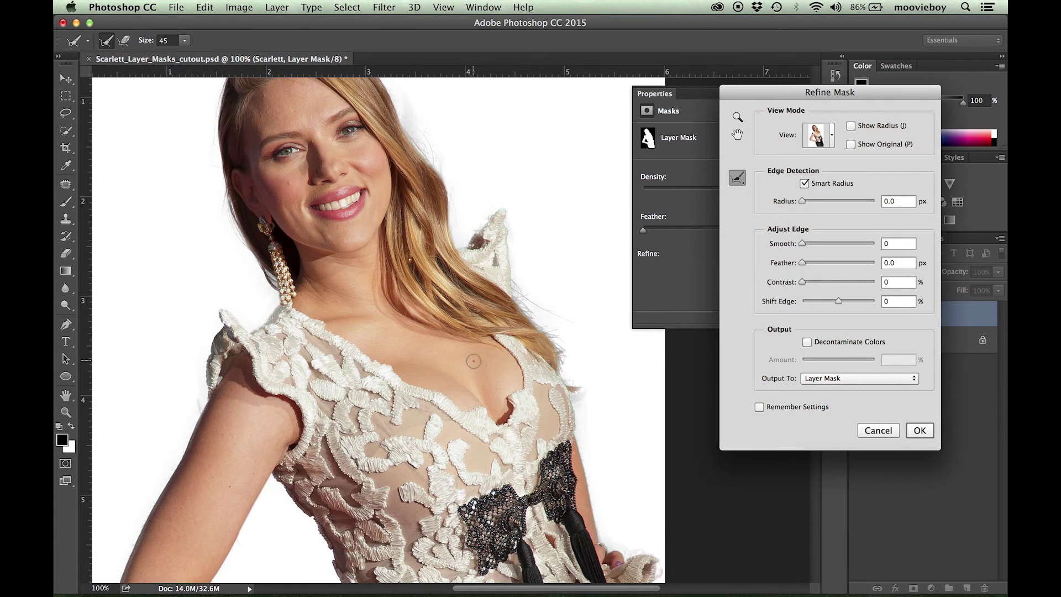
pyautogui.moveTo(261, 270)
pyautogui.mouseDown()
pyautogui.moveTo(305, 287)
pyautogui.moveTo(291, 232)
pyautogui.moveTo(284, 220)
pyautogui.moveTo(305, 270)
pyautogui.moveTo(264, 199)
pyautogui.moveTo(287, 274)
pyautogui.mouseUp()
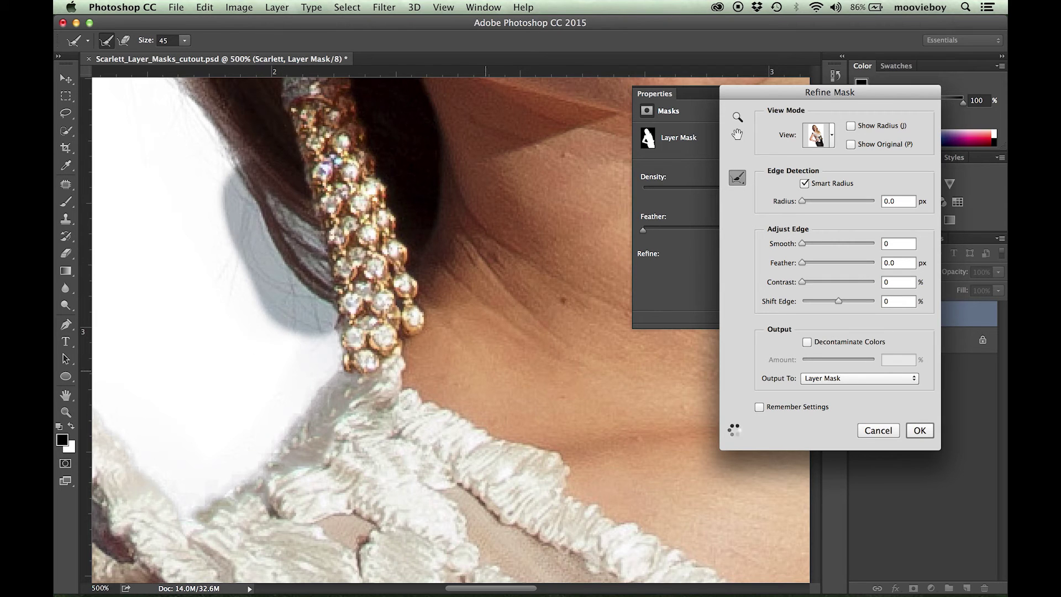
pyautogui.keyDown('alt'); pyautogui.click(357, 295); pyautogui.keyUp('alt')
pyautogui.keyDown('alt'); pyautogui.click(357, 295); pyautogui.keyUp('alt')
pyautogui.keyDown('alt'); pyautogui.click(357, 295); pyautogui.keyUp('alt')
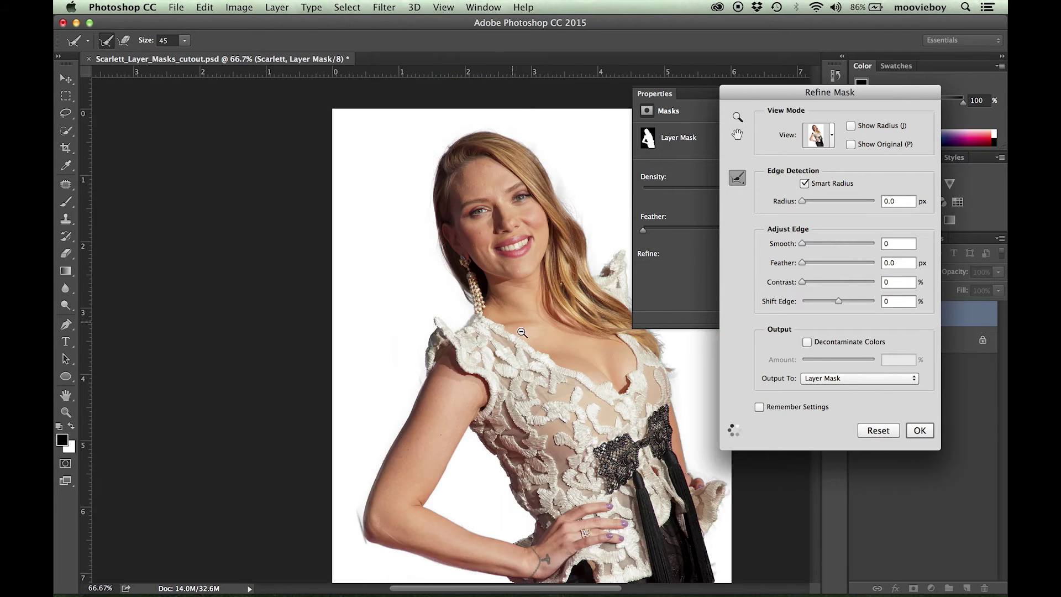
pyautogui.keyDown('alt'); pyautogui.click(357, 295); pyautogui.keyUp('alt')
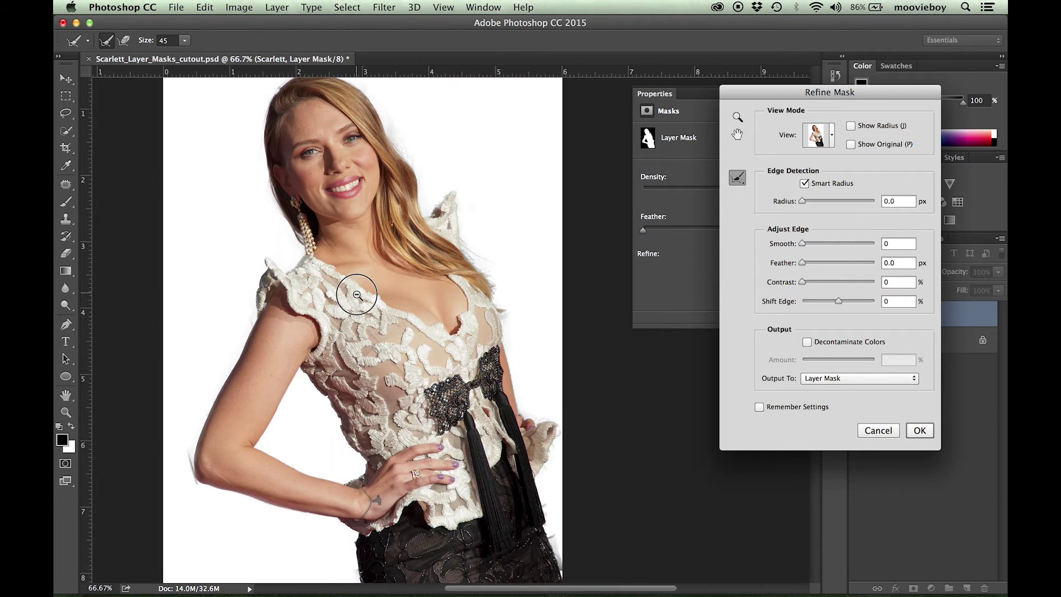
# - Apply the refined mask, save the document, and select the Scarlett layer's mask thumbnail
pyautogui.click(919, 431)
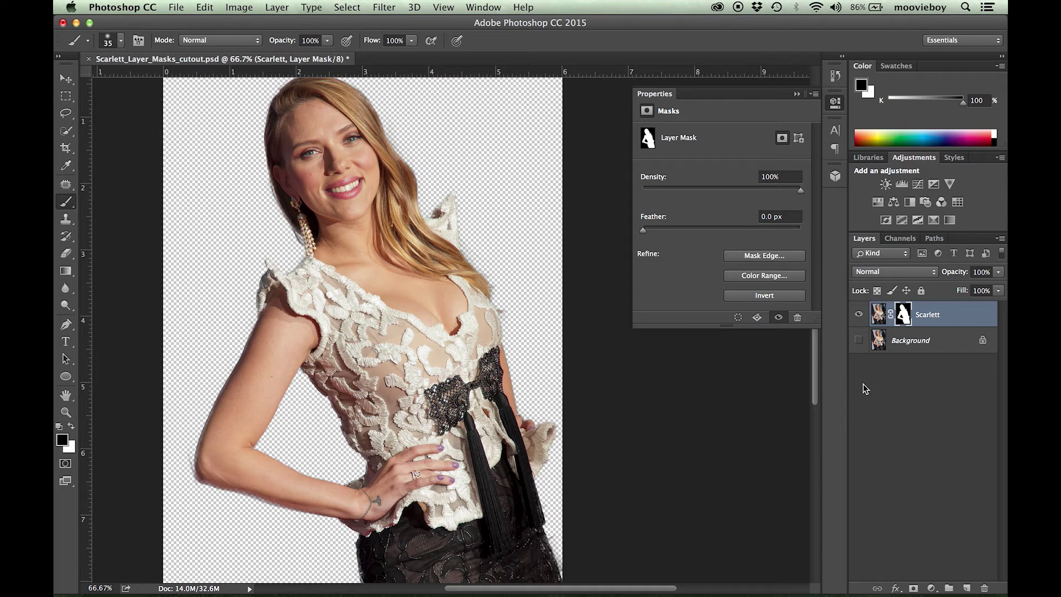
pyautogui.press('super+s')
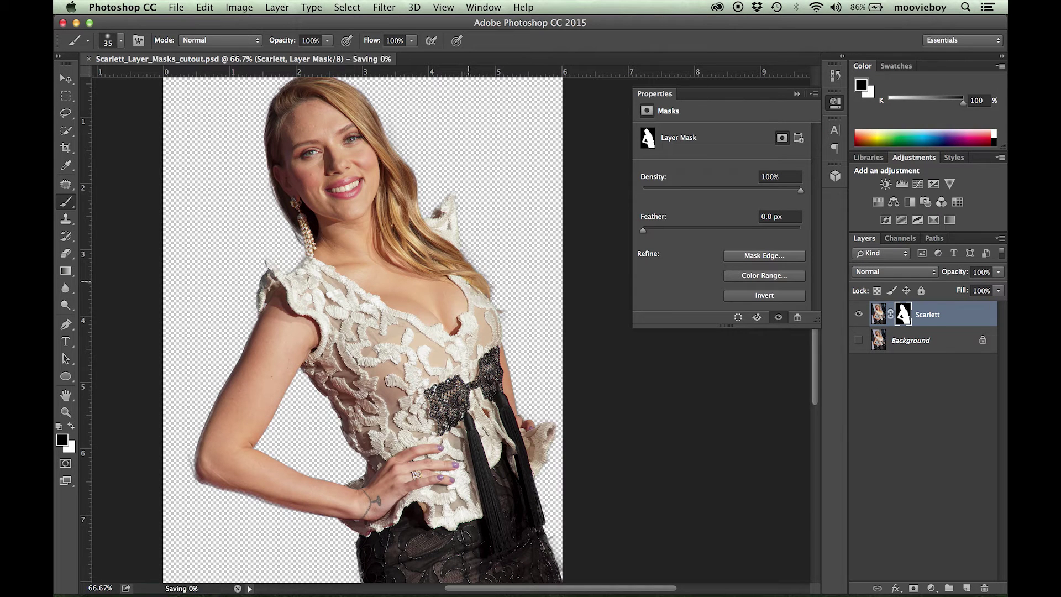
pyautogui.click(829, 107)
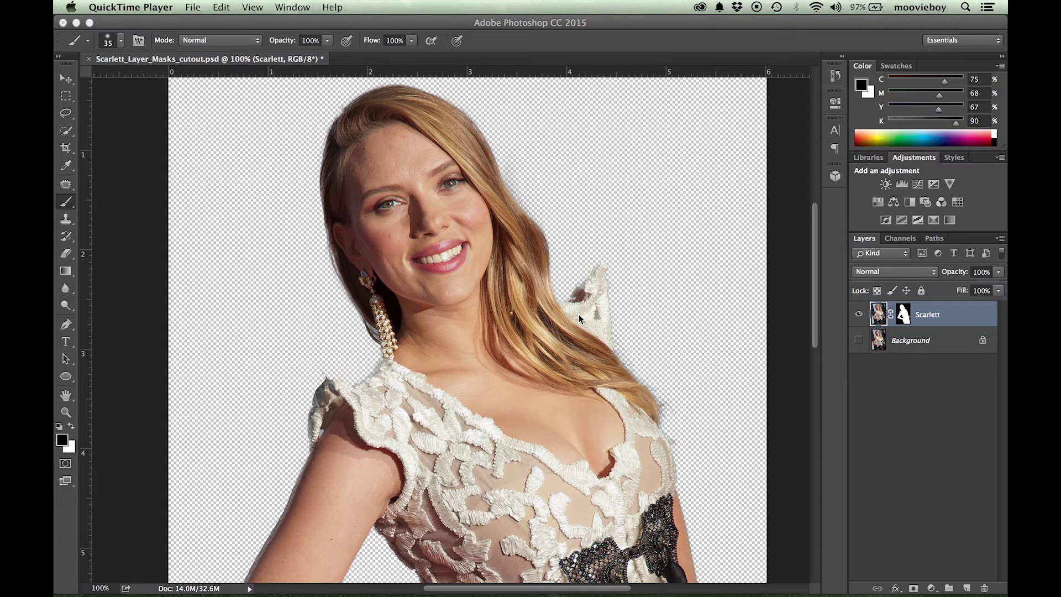
pyautogui.click(905, 320)
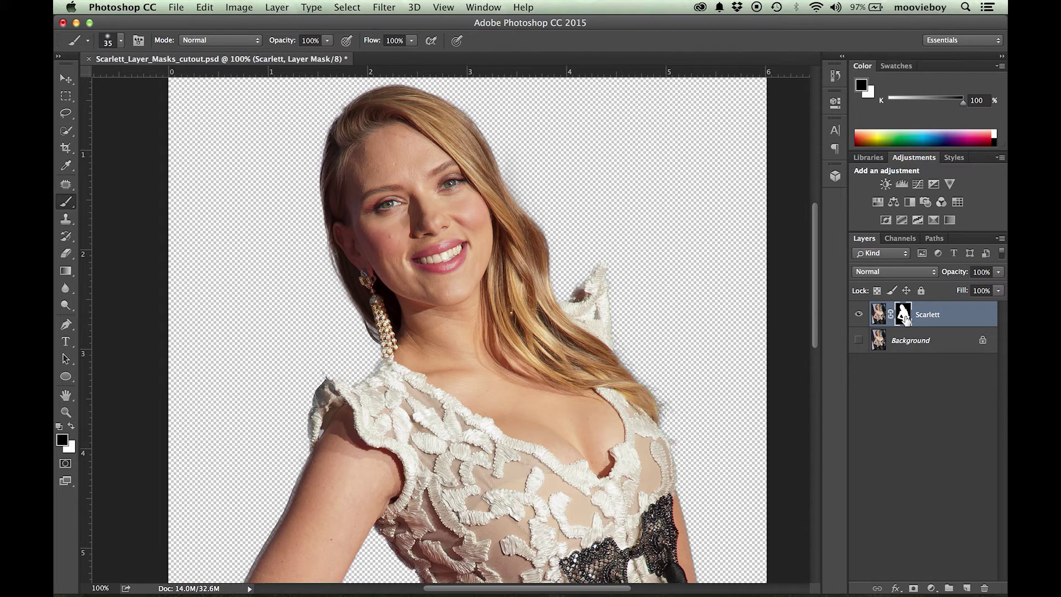
# - Apply a Mask Edge refinement to the Scarlett mask with Radius and all Adjust Edge values at 0
pyautogui.click(835, 102)
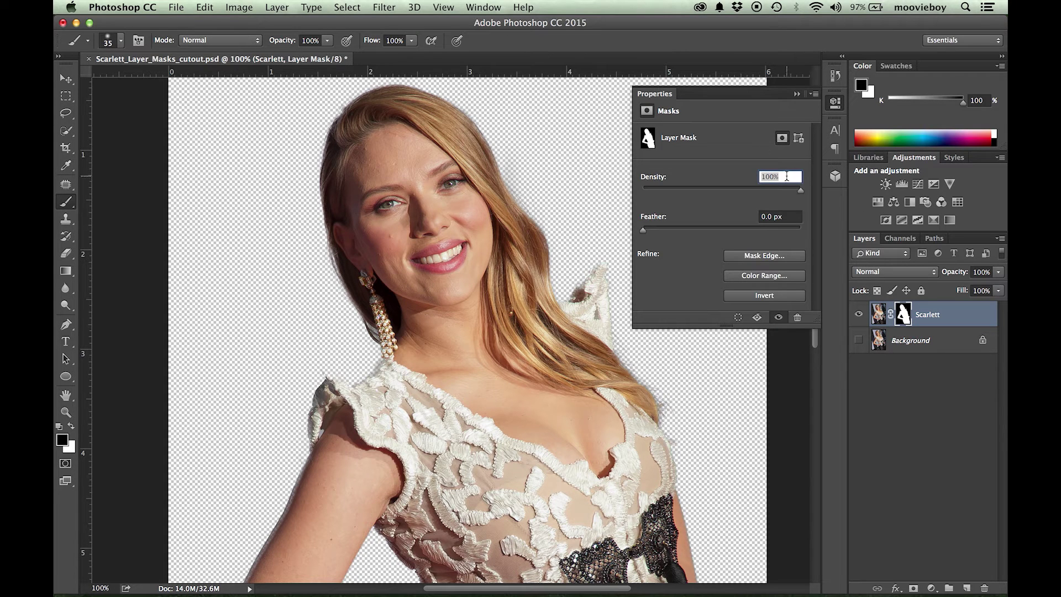
pyautogui.click(773, 257)
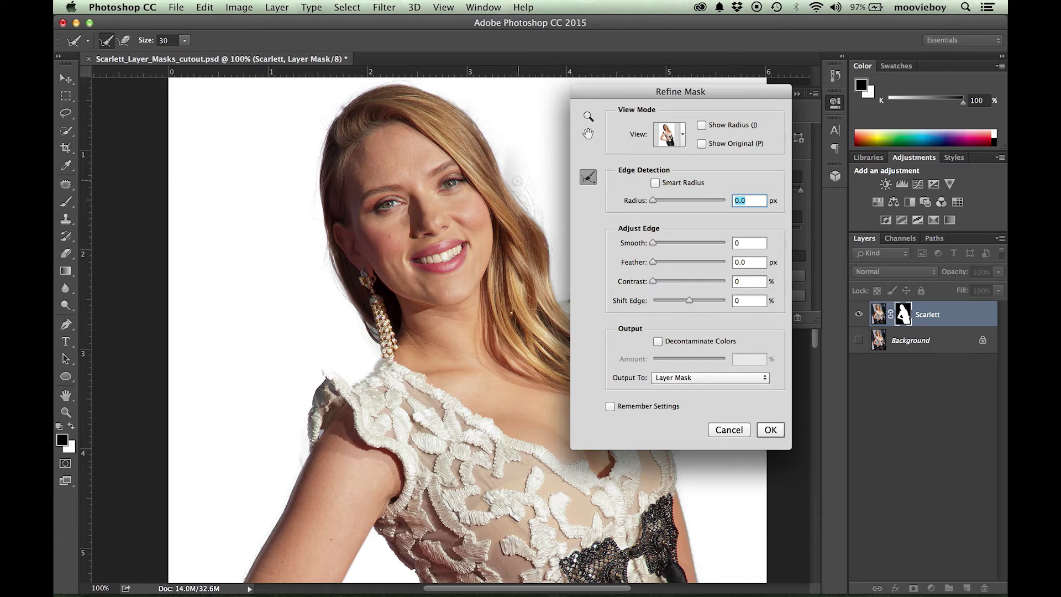
pyautogui.click(771, 430)
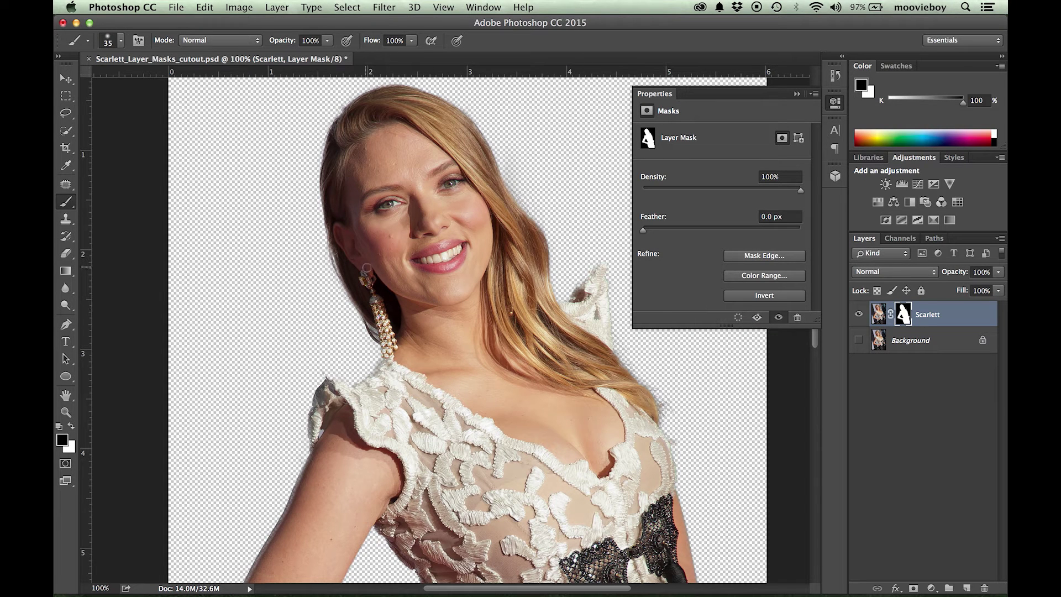
pyautogui.click(834, 105)
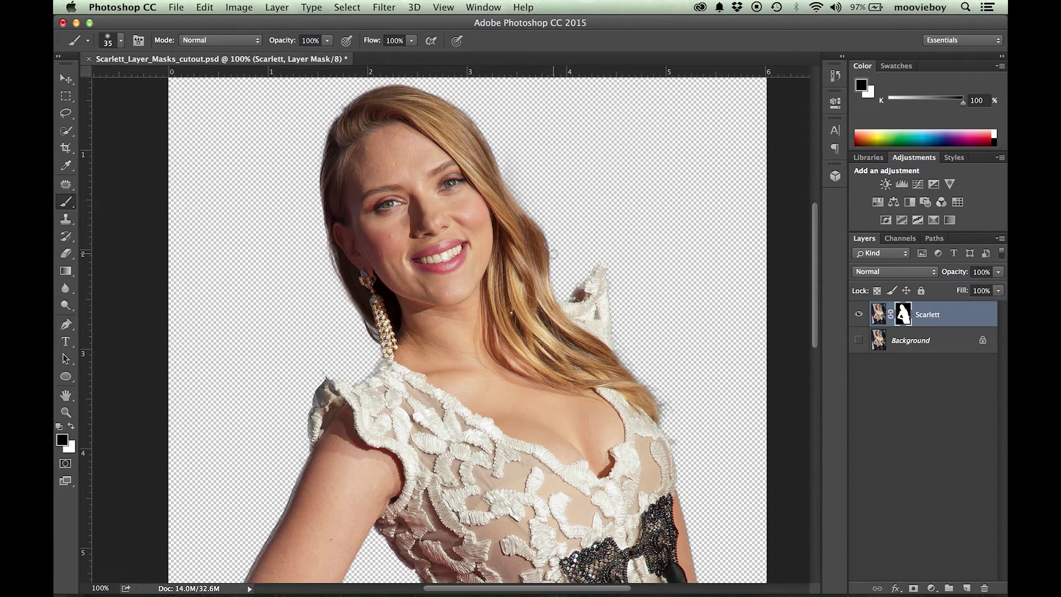
# - Zoom in on the cutout's hair edge, then pan across the face up to the hairline
pyautogui.moveTo(520, 206); pyautogui.dragTo(577, 258)
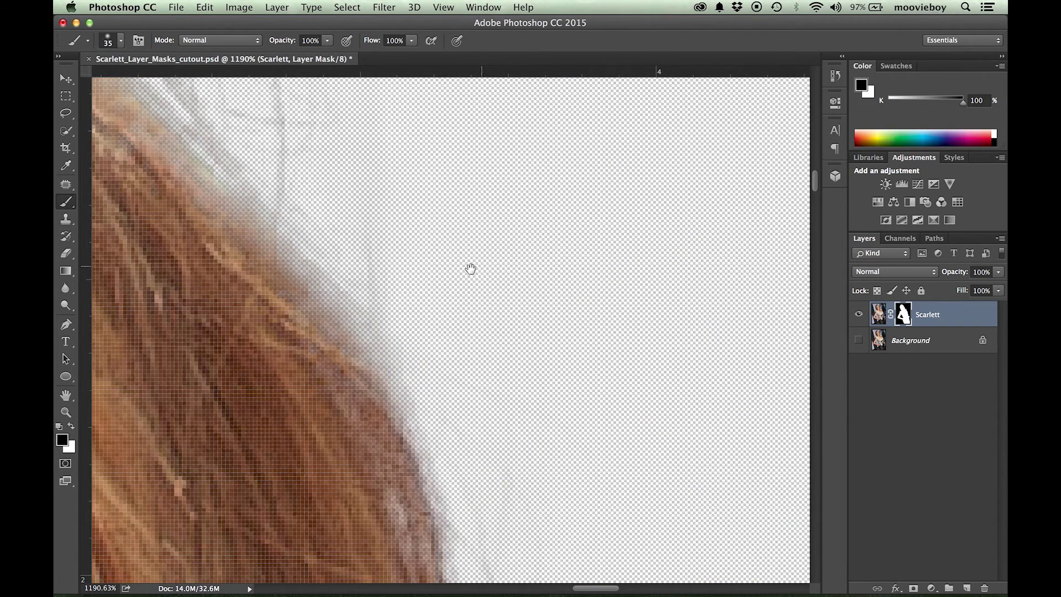
pyautogui.keyDown('alt'); pyautogui.click(431, 293); pyautogui.keyUp('alt')
pyautogui.keyDown('alt'); pyautogui.click(435, 299); pyautogui.keyUp('alt')
pyautogui.keyDown('alt'); pyautogui.click(438, 298); pyautogui.keyUp('alt')
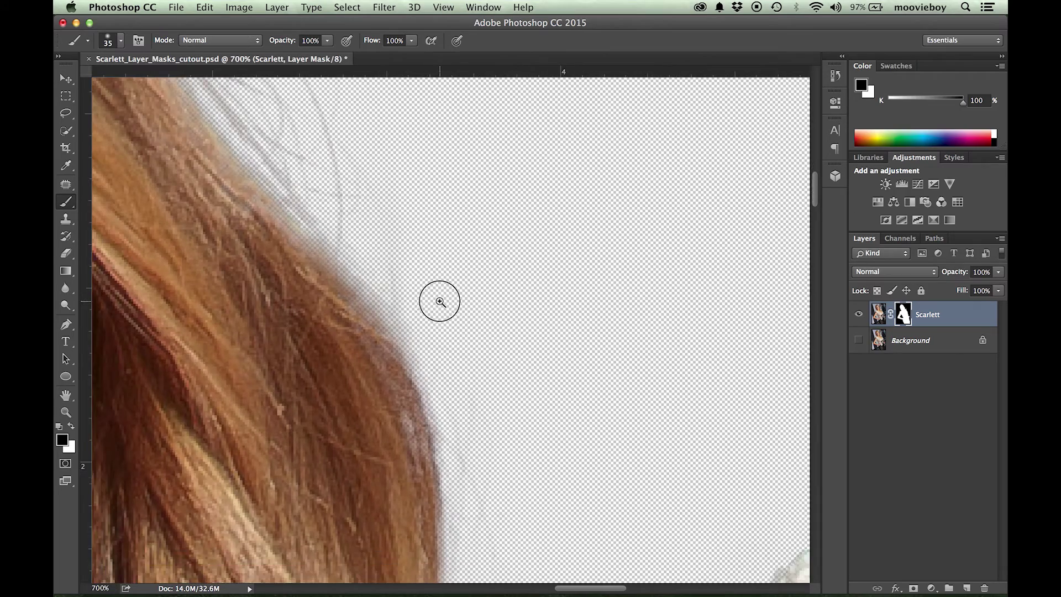
pyautogui.moveTo(449, 301); pyautogui.dragTo(572, 371)
pyautogui.keyDown('alt'); pyautogui.click(551, 361); pyautogui.keyUp('alt')
pyautogui.keyDown('alt'); pyautogui.click(547, 360); pyautogui.keyUp('alt')
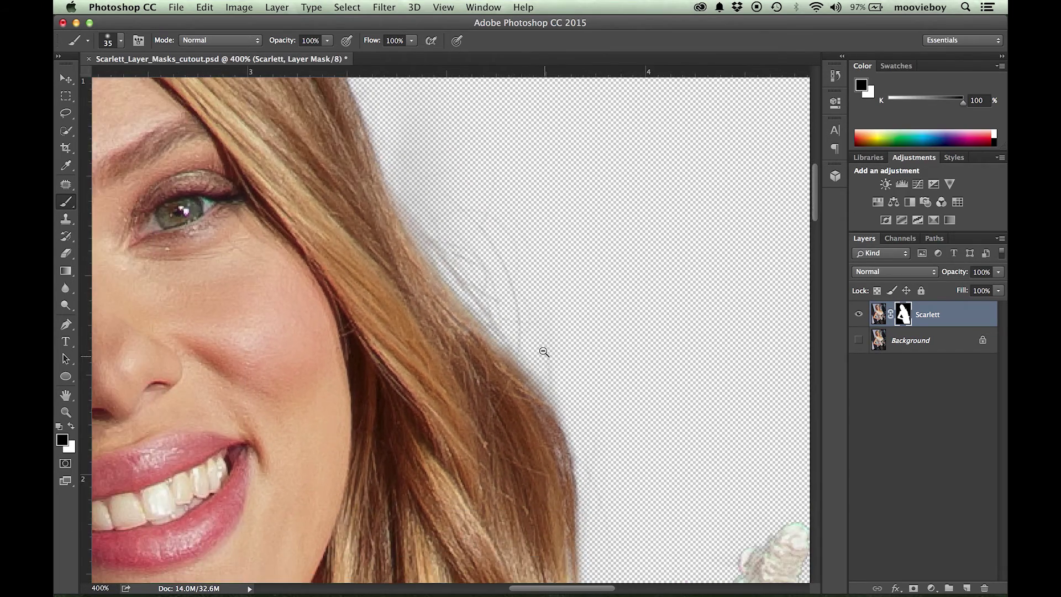
pyautogui.keyDown('alt'); pyautogui.click(541, 349); pyautogui.keyUp('alt')
pyautogui.click(566, 324)
pyautogui.moveTo(566, 324); pyautogui.dragTo(639, 365)
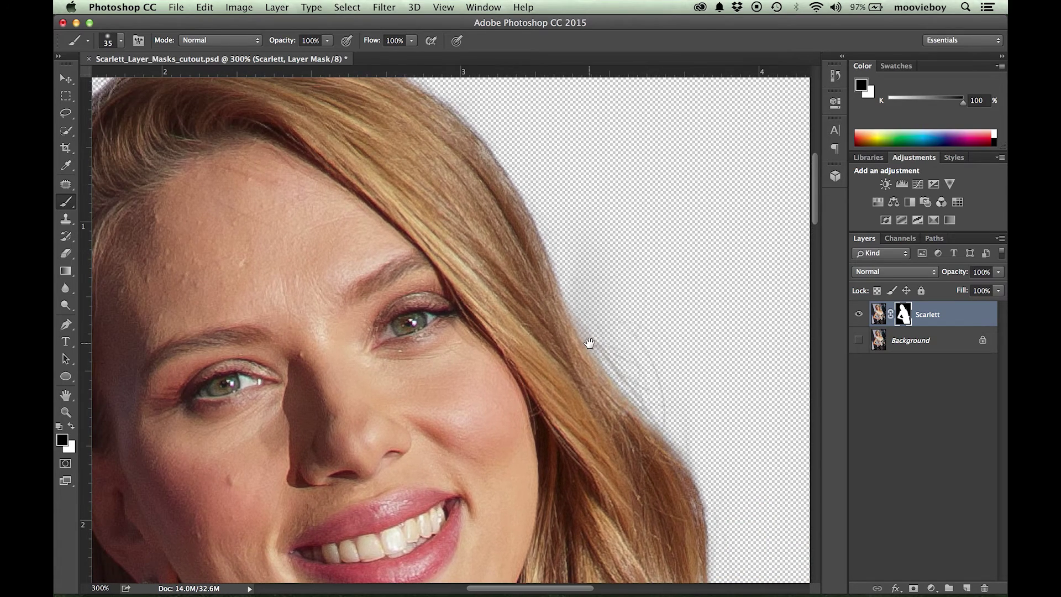
pyautogui.moveTo(485, 225); pyautogui.dragTo(656, 355)
pyautogui.moveTo(452, 259); pyautogui.dragTo(471, 289)
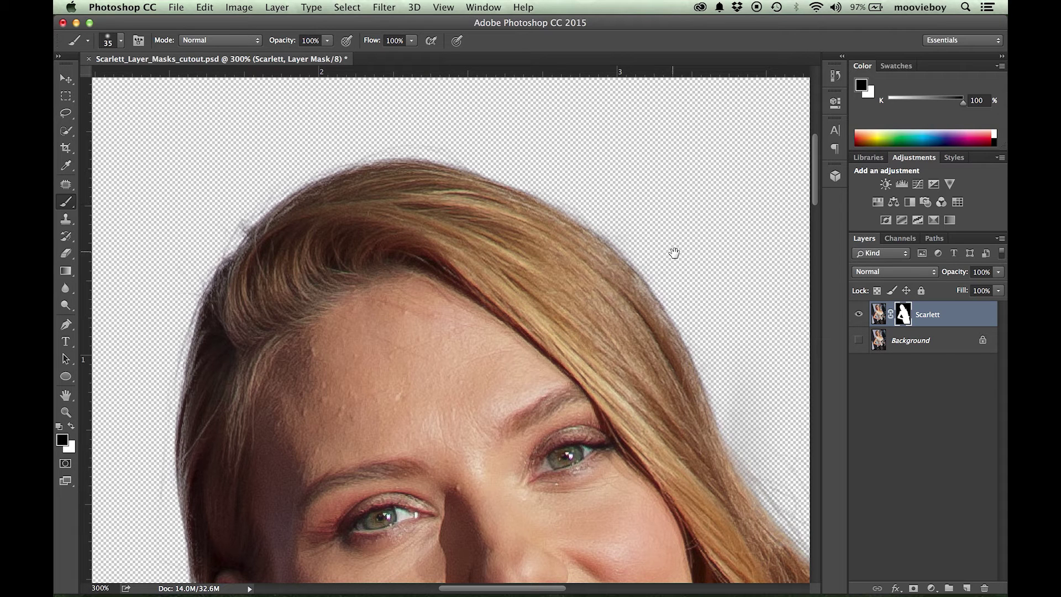
# - Add a new Layer 1 above the Background and fill it with white
pyautogui.click(943, 347)
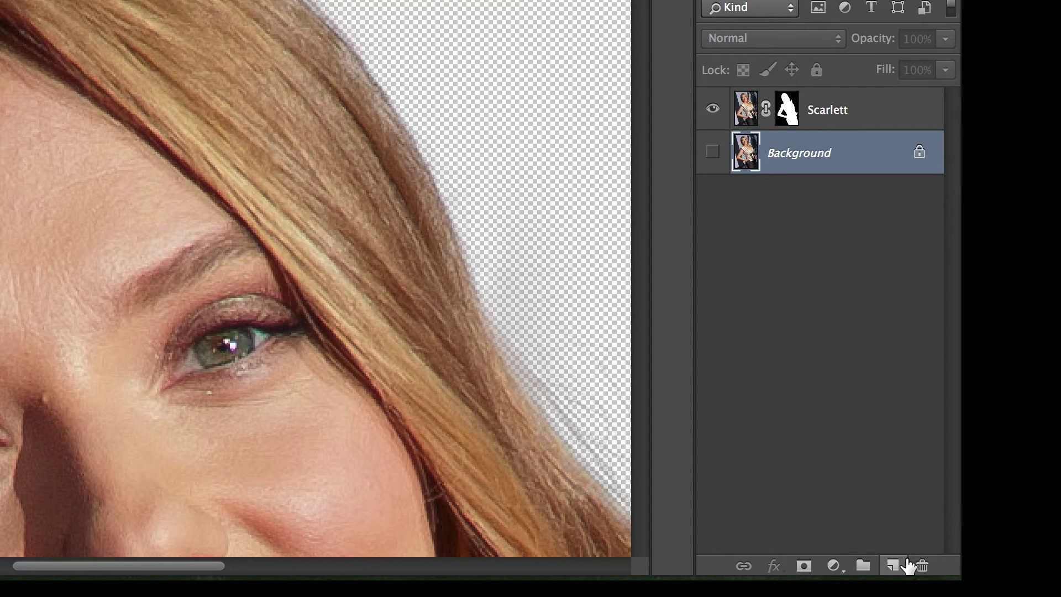
pyautogui.click(894, 566)
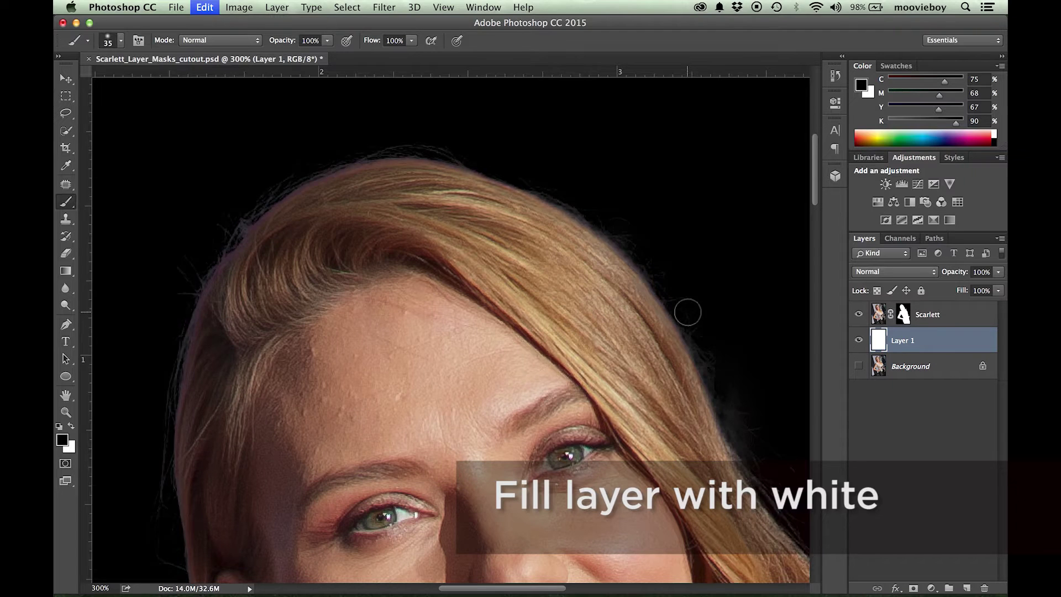
pyautogui.press('super+BackSpace')
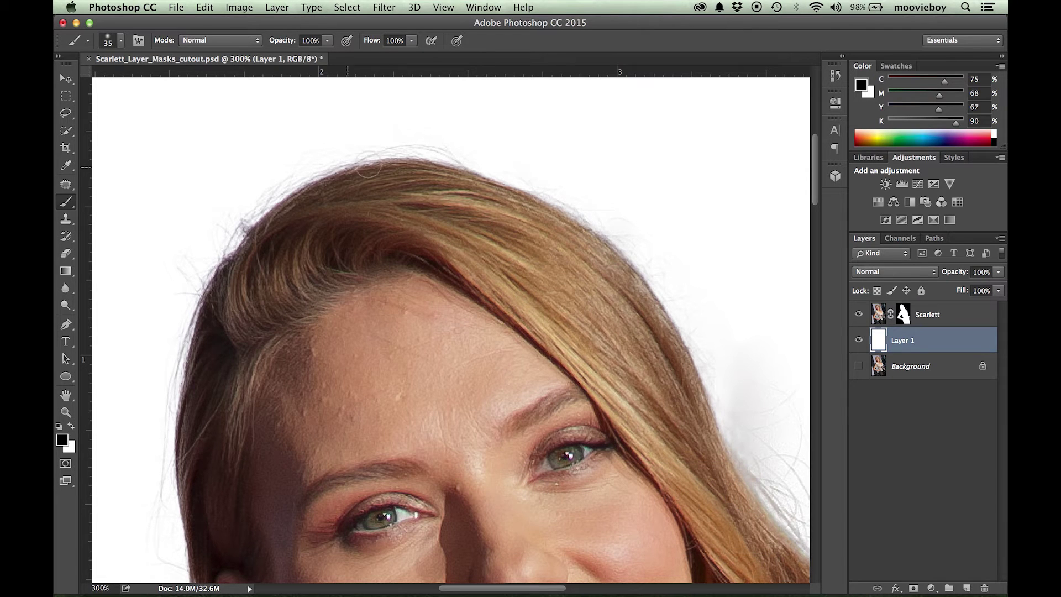
# - Zoom in to check the left shoulder lace edge against white, then reselect the Scarlett layer
pyautogui.scroll(-5, 690, 446)
pyautogui.hscroll(8, 690, 446)
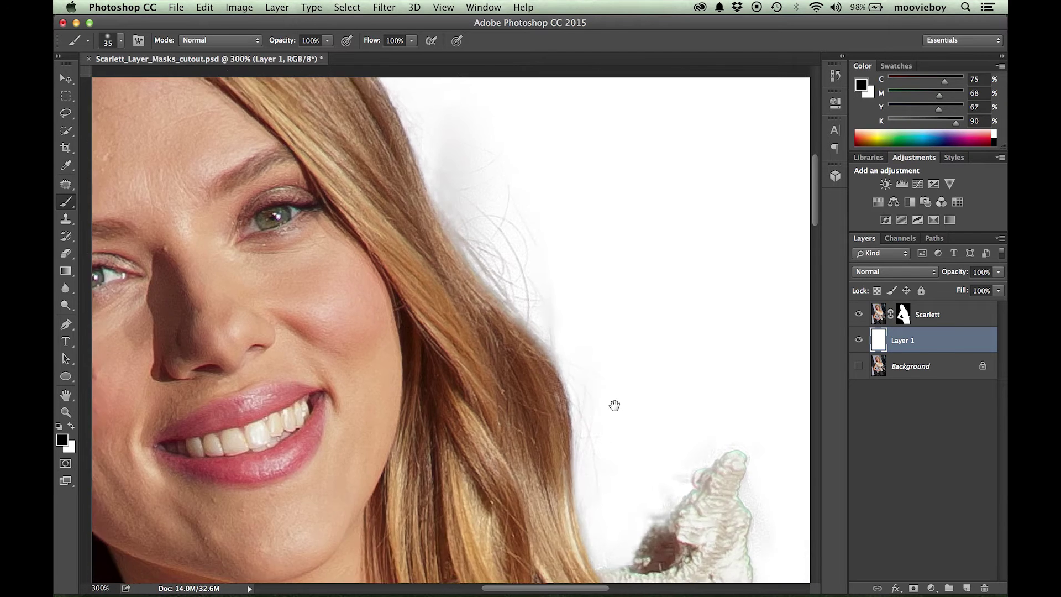
pyautogui.press('super+0')
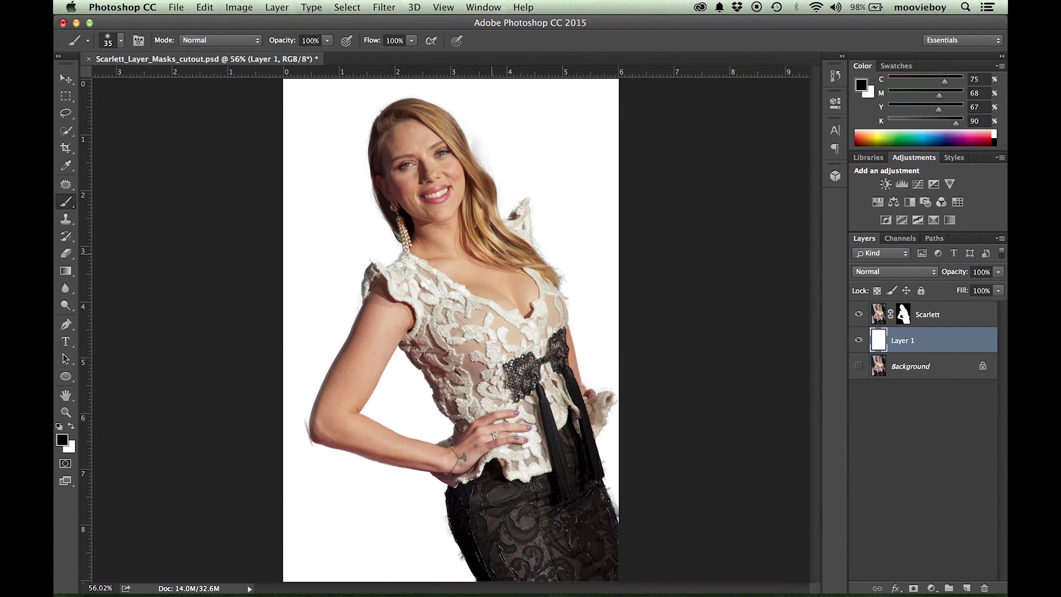
pyautogui.moveTo(354, 257); pyautogui.dragTo(457, 329)
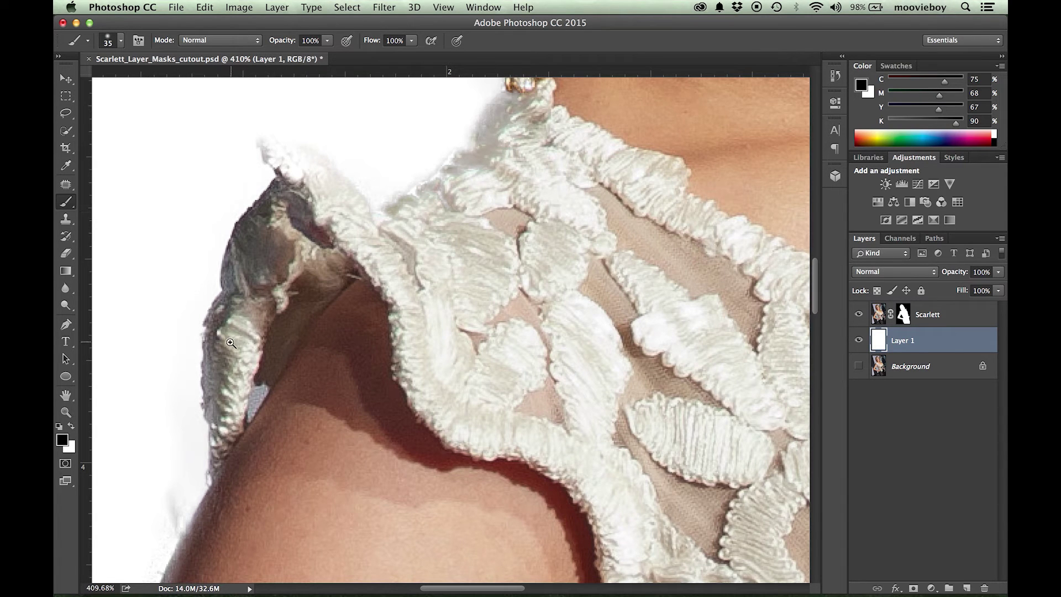
pyautogui.press('super+0')
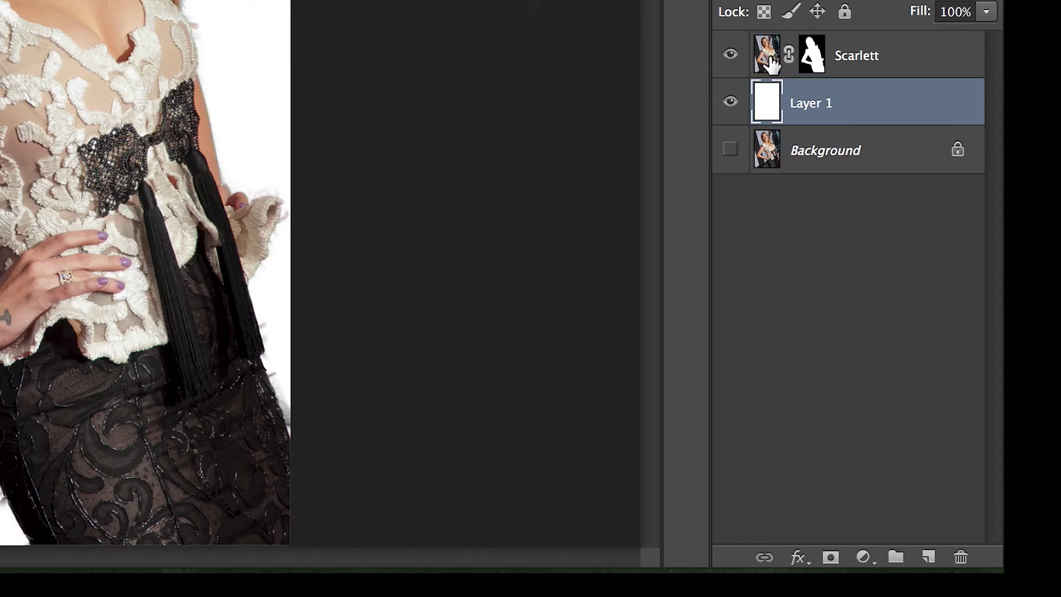
pyautogui.click(880, 318)
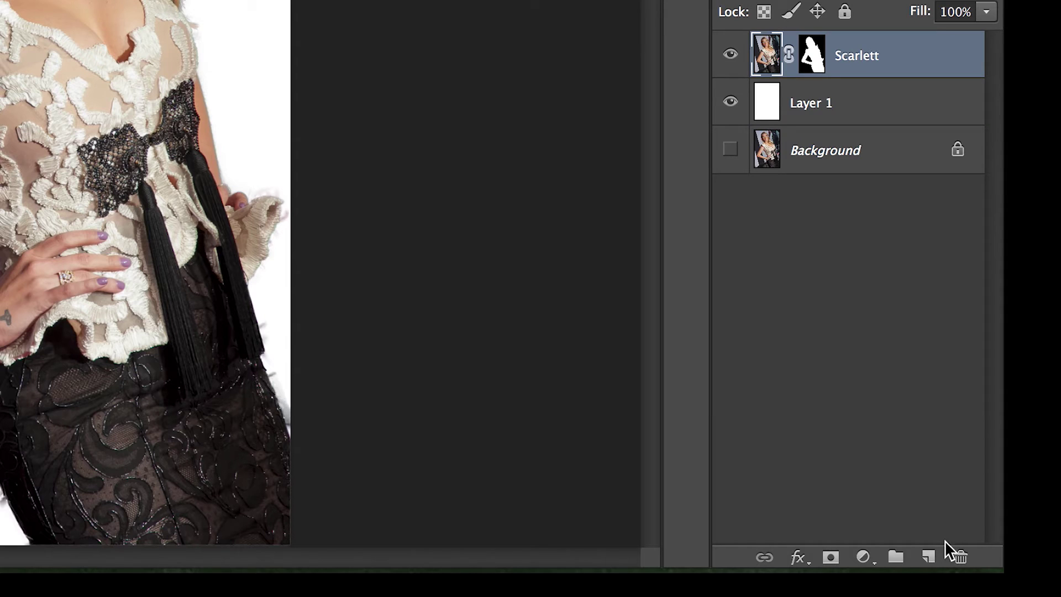
# - Create Layer 2 directly above Scarlett and fill it with black using Option+Delete
pyautogui.click(931, 556)
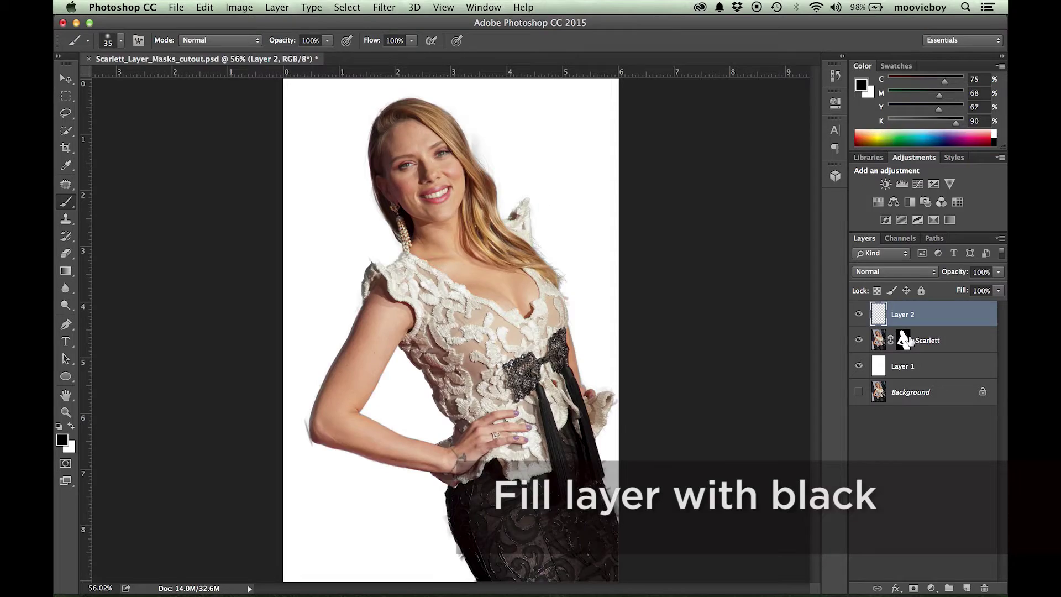
pyautogui.hotkey('alt', 'BackSpace')
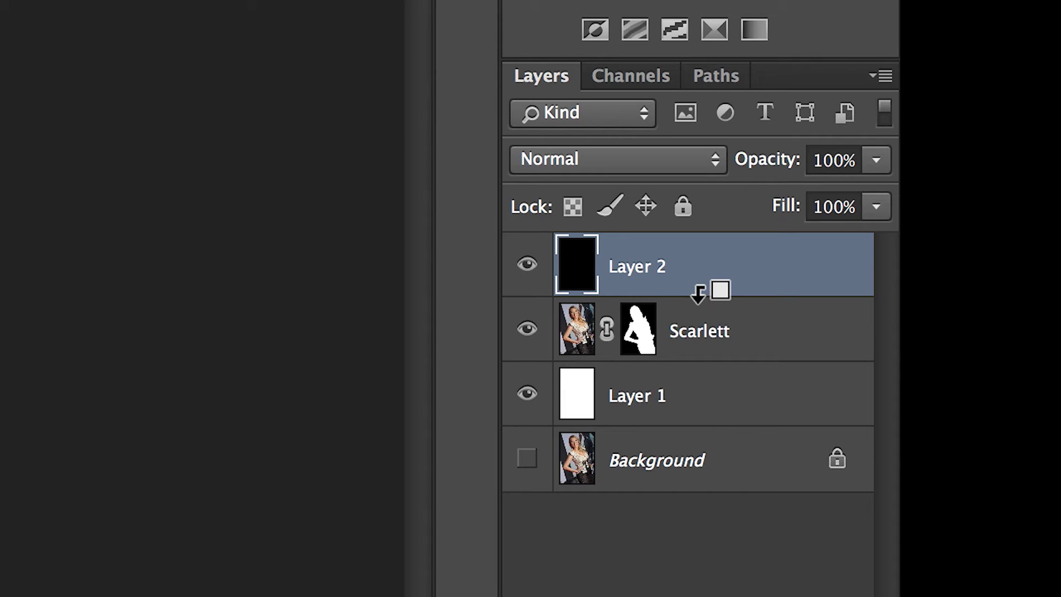
# - Clip the black Layer 2 to the Scarlett layer, releasing and reapplying the clip once
pyautogui.keyDown('alt'); pyautogui.click(699, 293); pyautogui.keyUp('alt')
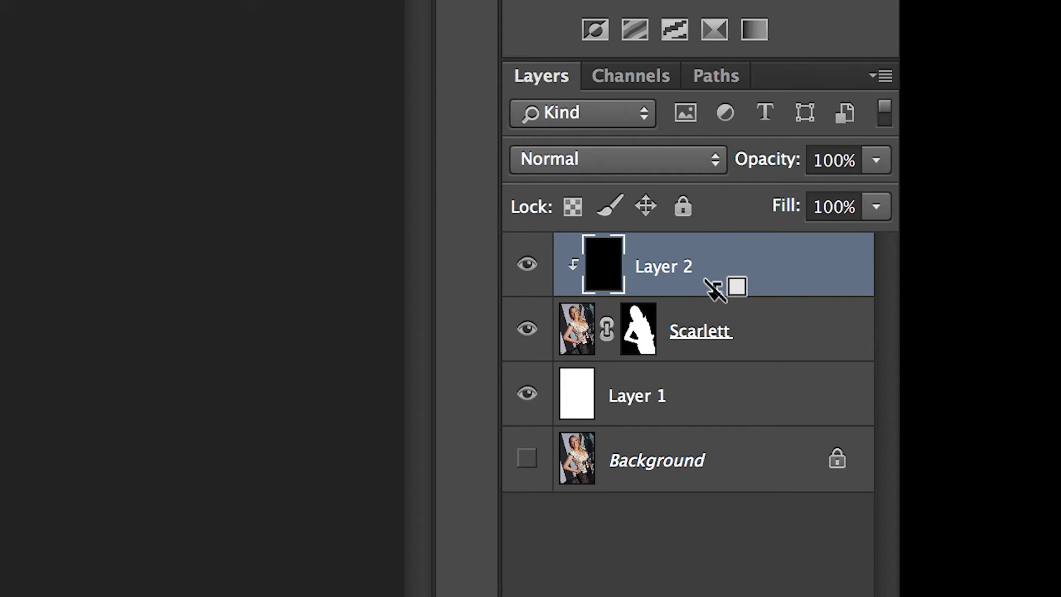
pyautogui.keyDown('alt'); pyautogui.click(703, 292); pyautogui.keyUp('alt')
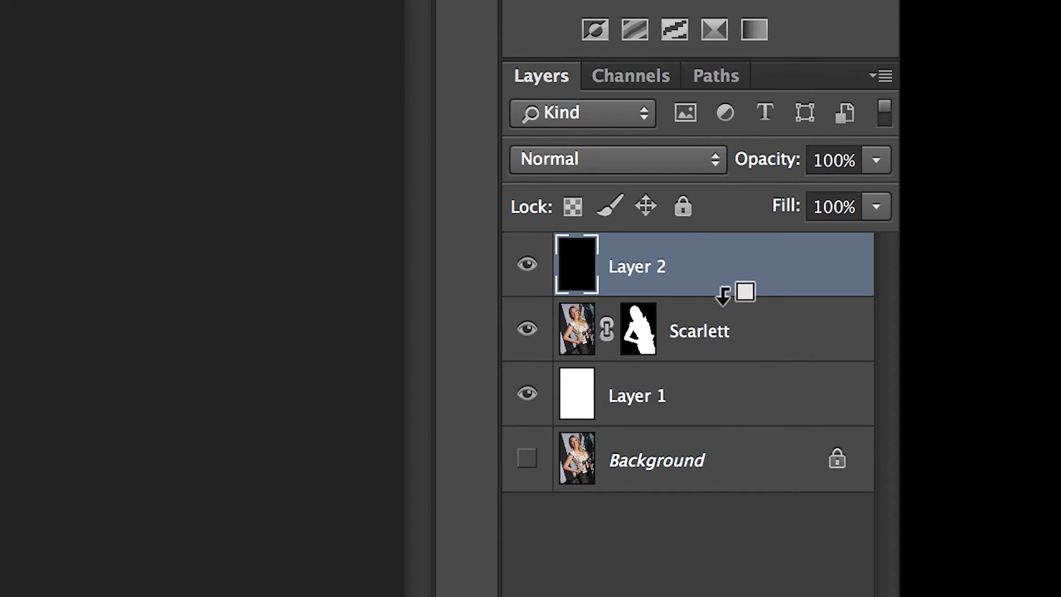
pyautogui.keyDown('alt'); pyautogui.click(714, 291); pyautogui.keyUp('alt')
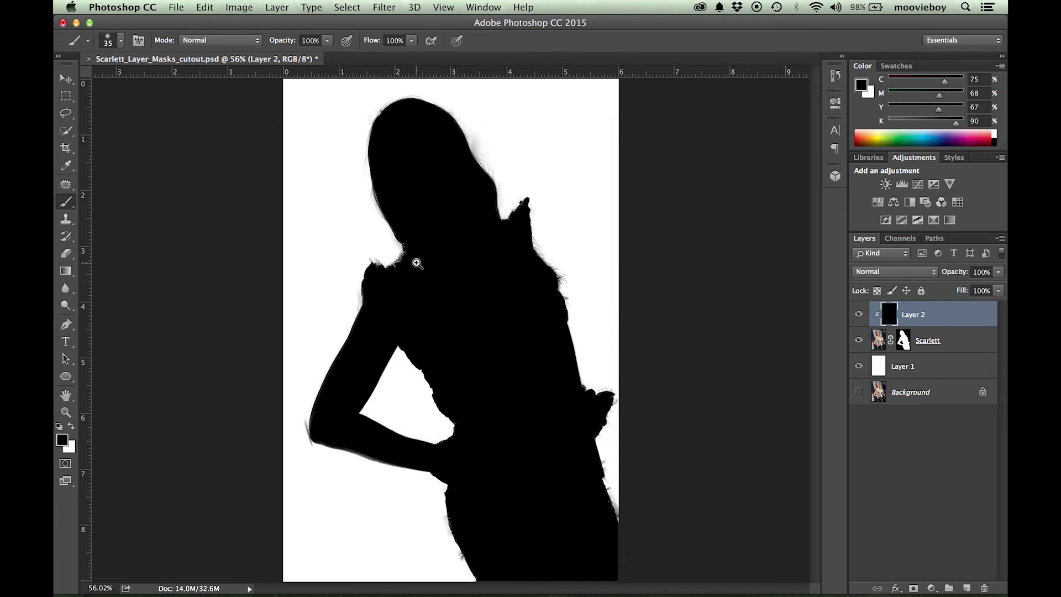
# - Zoom in on the silhouette edge and toggle Layer 2's visibility to compare with the photo
pyautogui.moveTo(417, 264)
pyautogui.mouseDown()
pyautogui.moveTo(471, 313)
pyautogui.moveTo(421, 314)
pyautogui.mouseUp()
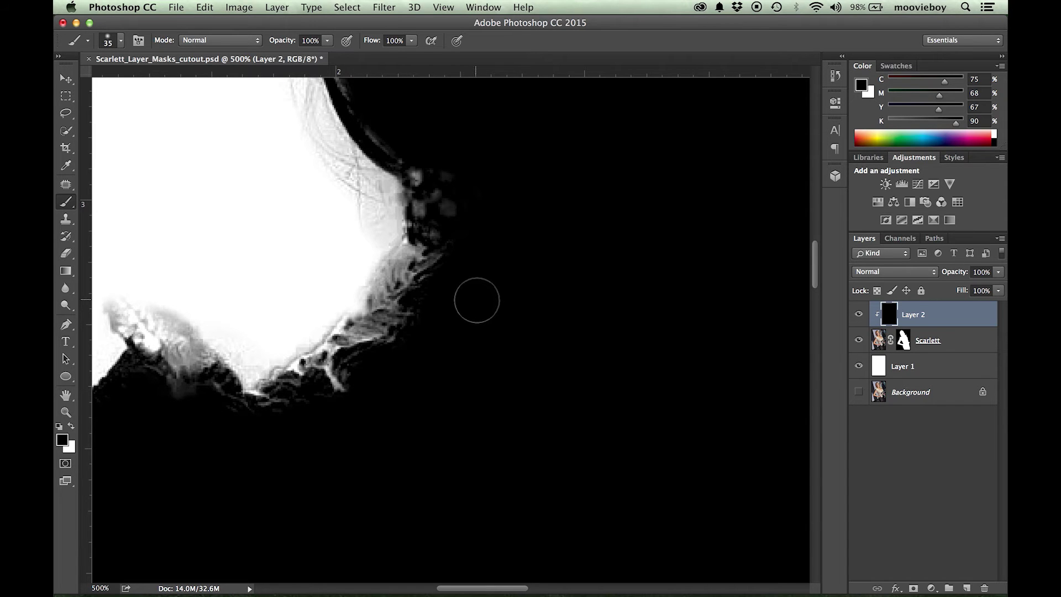
pyautogui.click(858, 316)
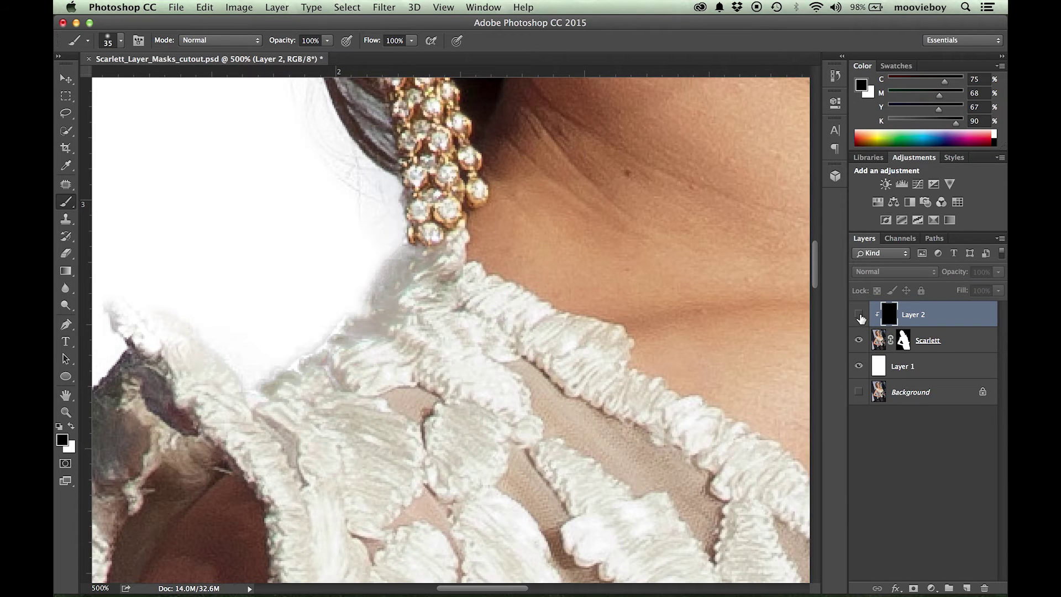
pyautogui.click(859, 316)
pyautogui.click(859, 316)
pyautogui.click(859, 316)
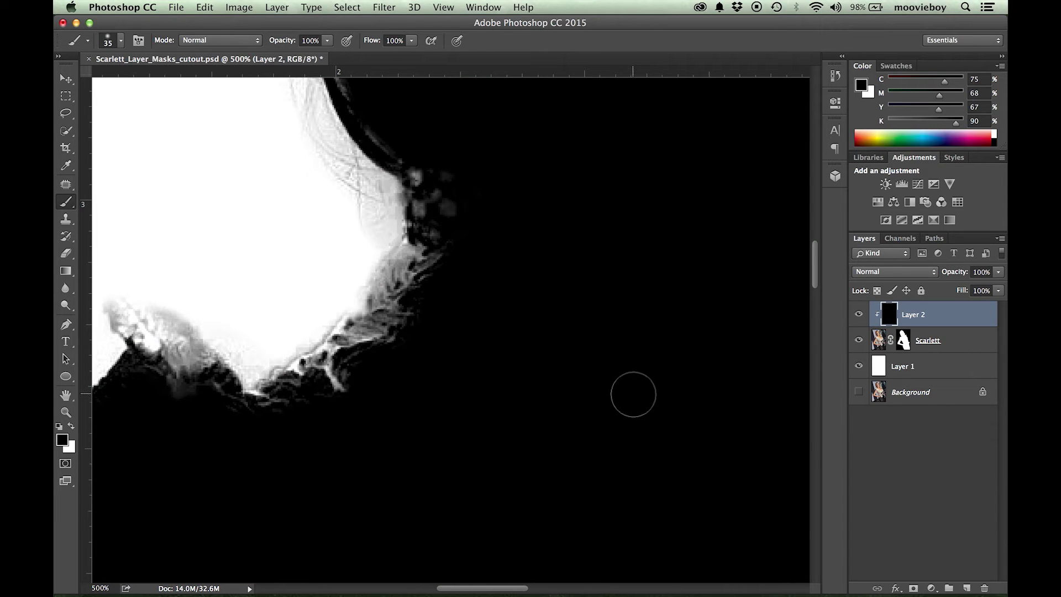
pyautogui.press('super+0')
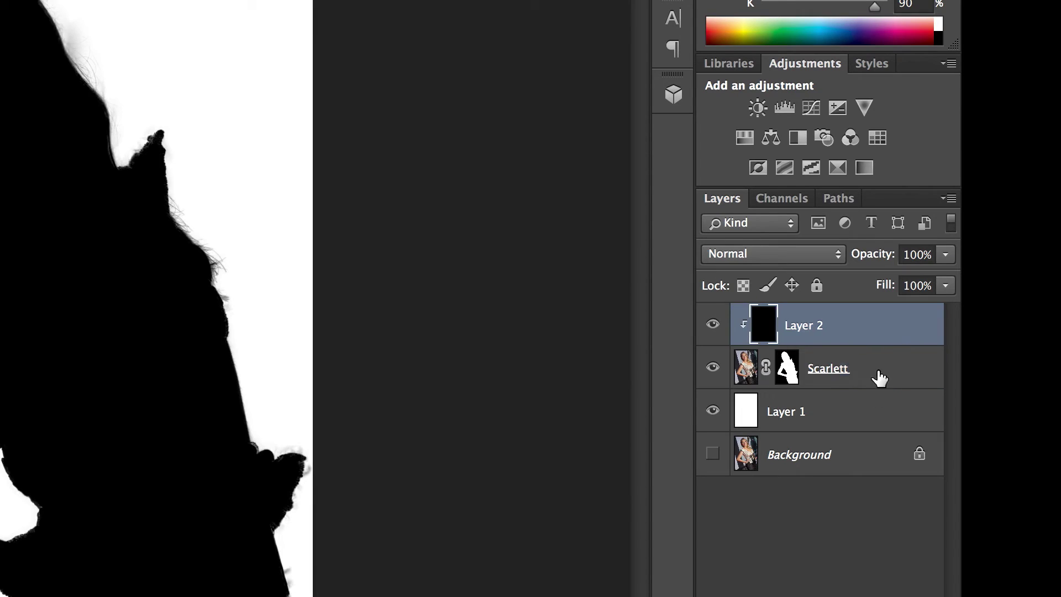
pyautogui.click(958, 345)
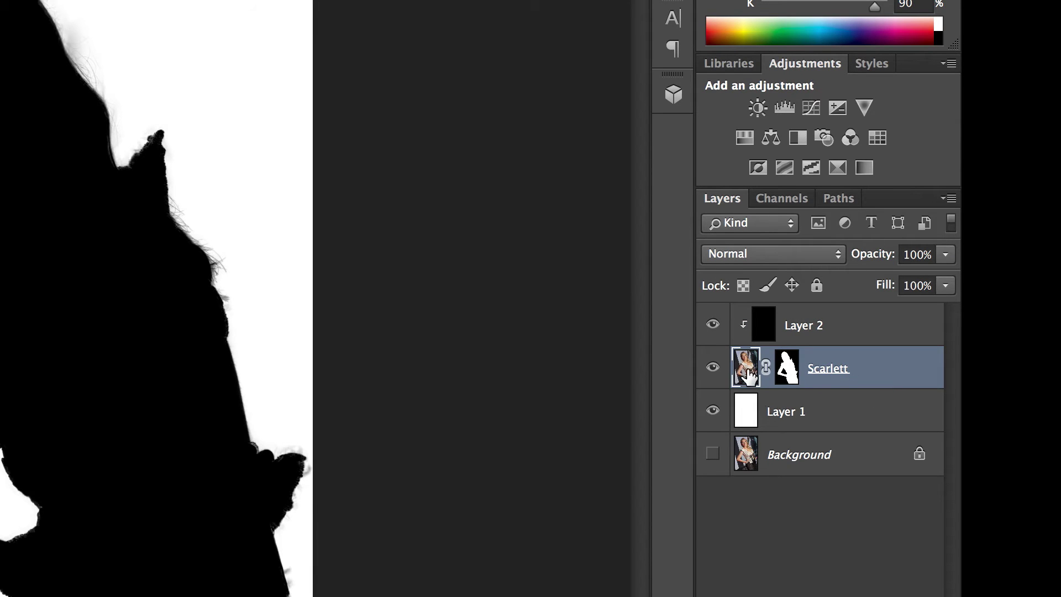
# - Target the Scarlett layer mask and zoom in on the shoulder hair edge
pyautogui.click(791, 378)
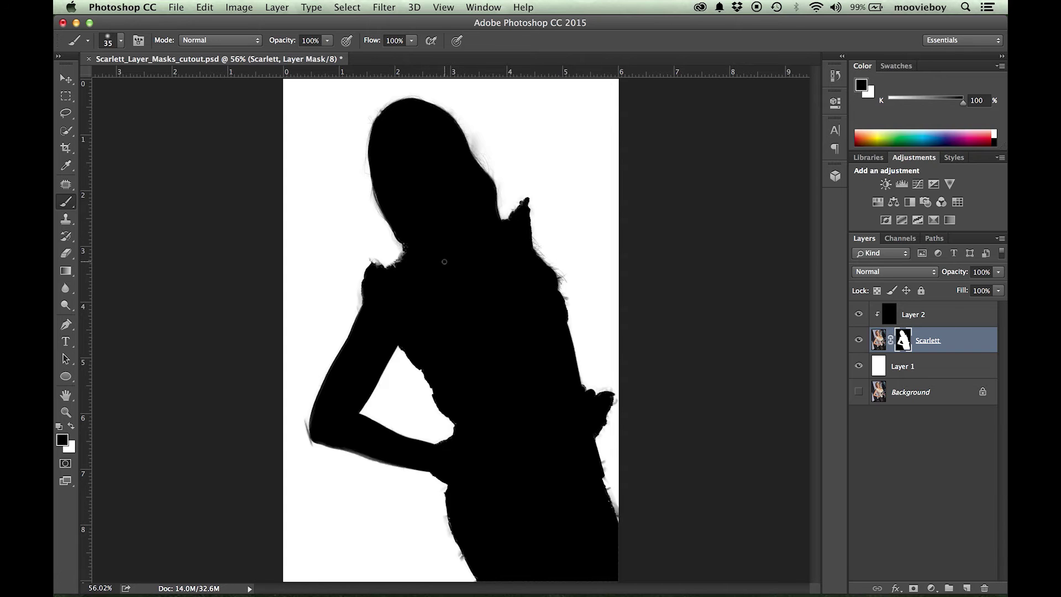
pyautogui.scroll(4, 444, 261)
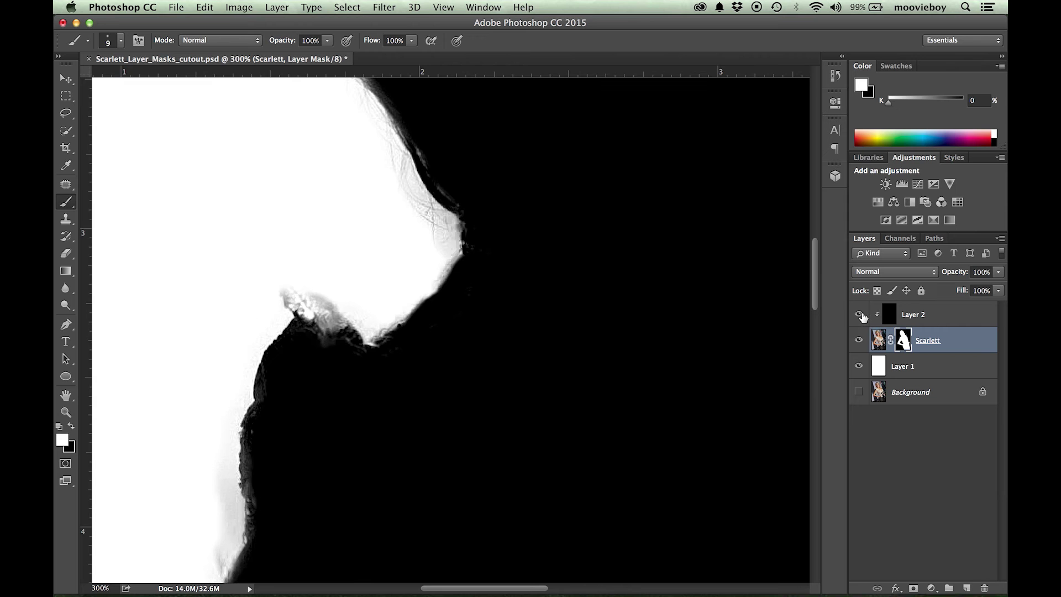
# - Hide Layer 2, check the unmasked shoulder, and undo an accidental stroke on the photo pixels
pyautogui.click(859, 315)
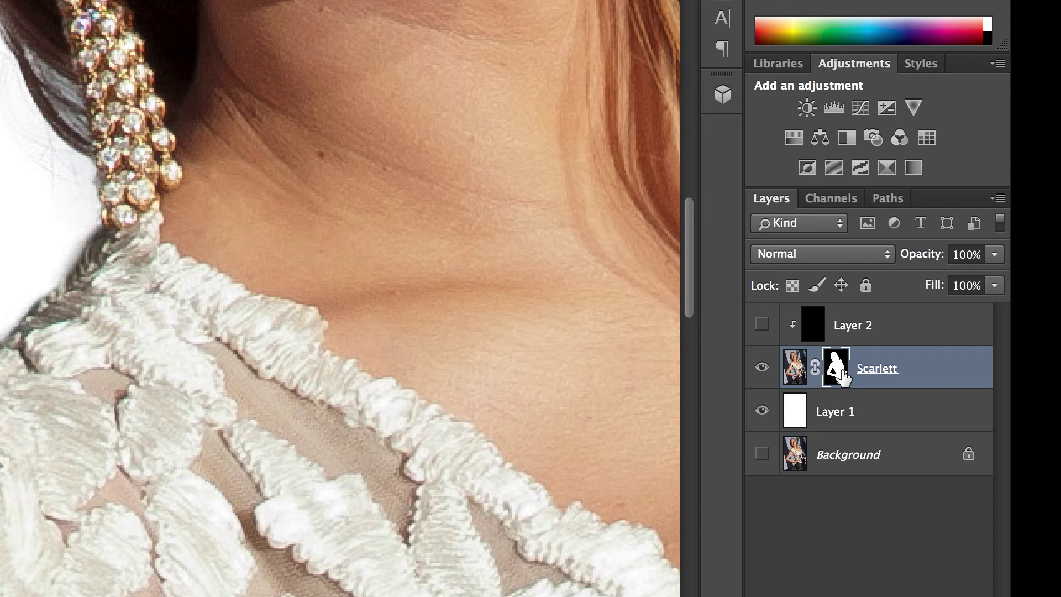
pyautogui.keyDown('shift'); pyautogui.click(839, 377); pyautogui.keyUp('shift')
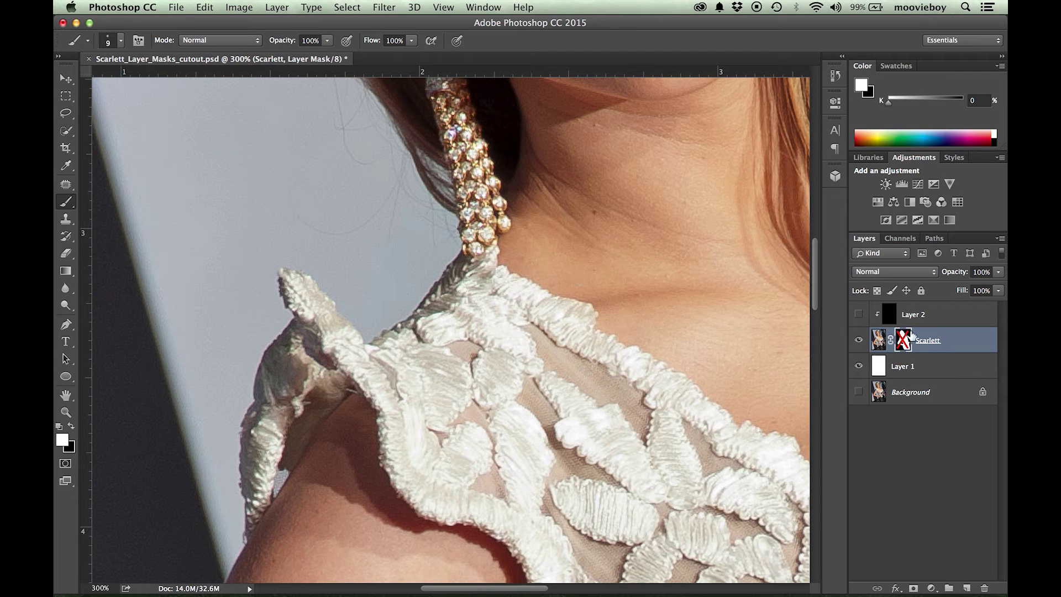
pyautogui.click(879, 341)
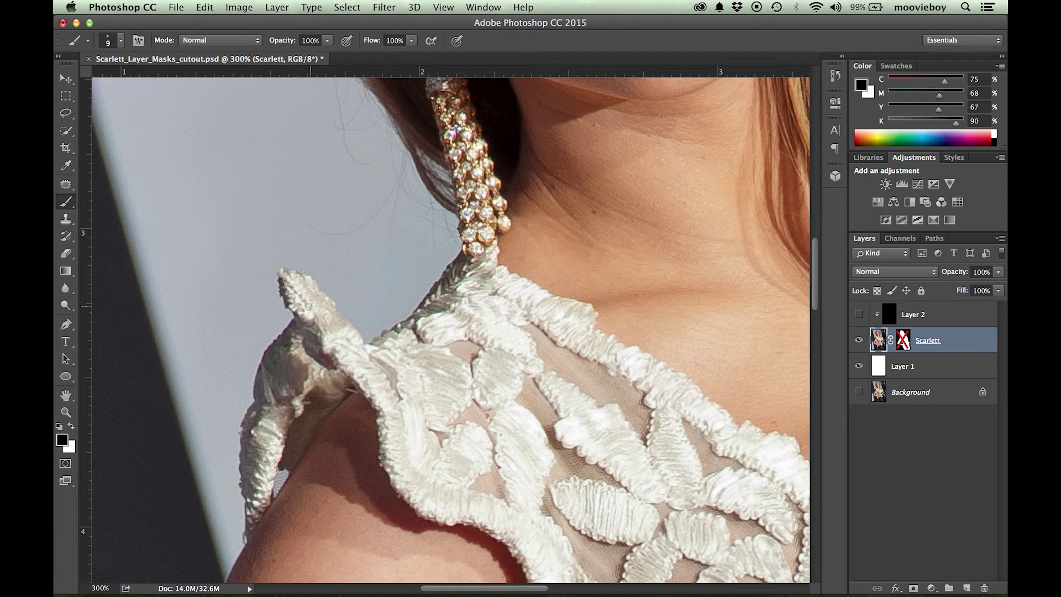
pyautogui.moveTo(308, 305)
pyautogui.mouseDown()
pyautogui.moveTo(339, 312)
pyautogui.moveTo(337, 327)
pyautogui.mouseUp()
pyautogui.hotkey('ctrl', 'z')
pyautogui.click(897, 341)
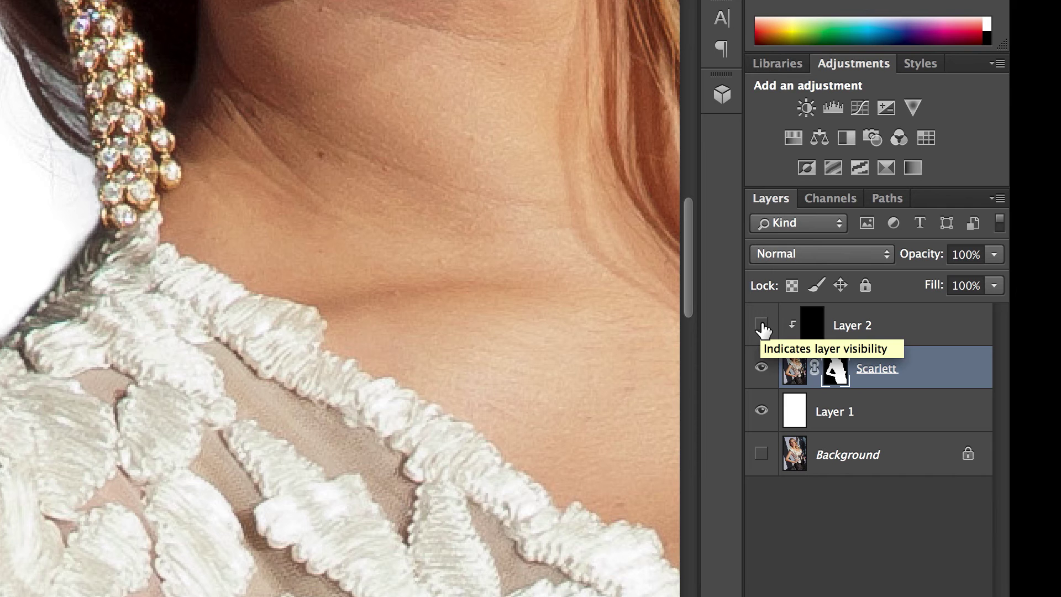
# - Show Layer 2 and fill the selected shoulder tip of the mask with White via Edit > Fill
pyautogui.click(762, 327)
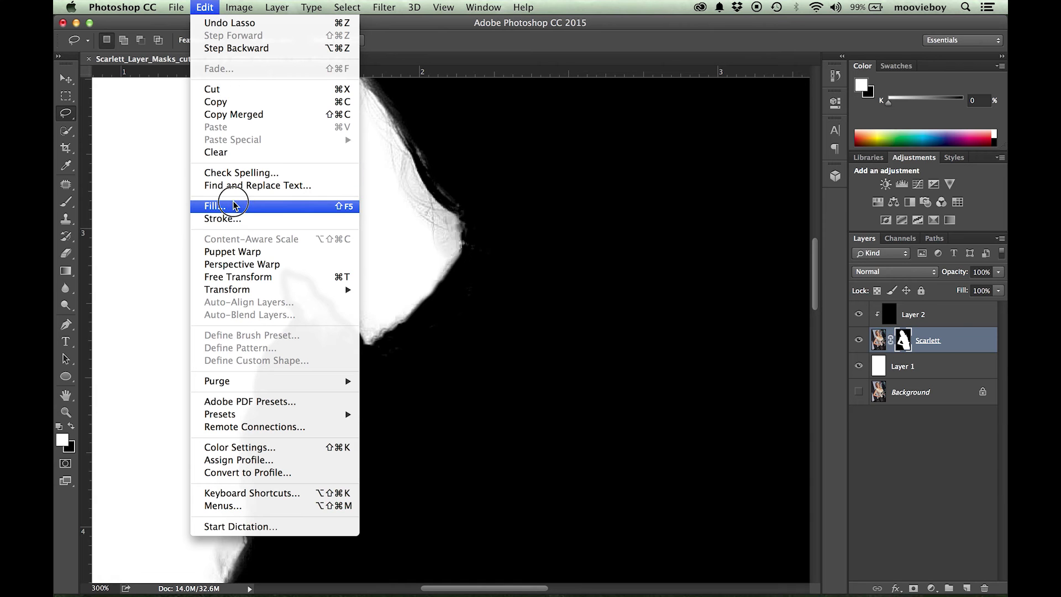
pyautogui.click(233, 205)
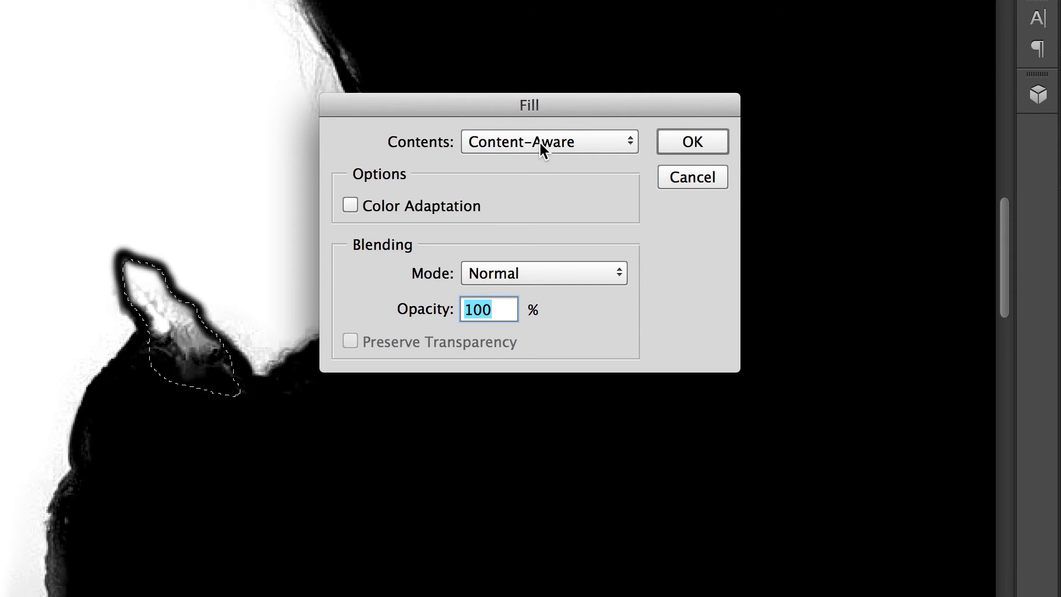
pyautogui.click(540, 142)
pyautogui.click(525, 253)
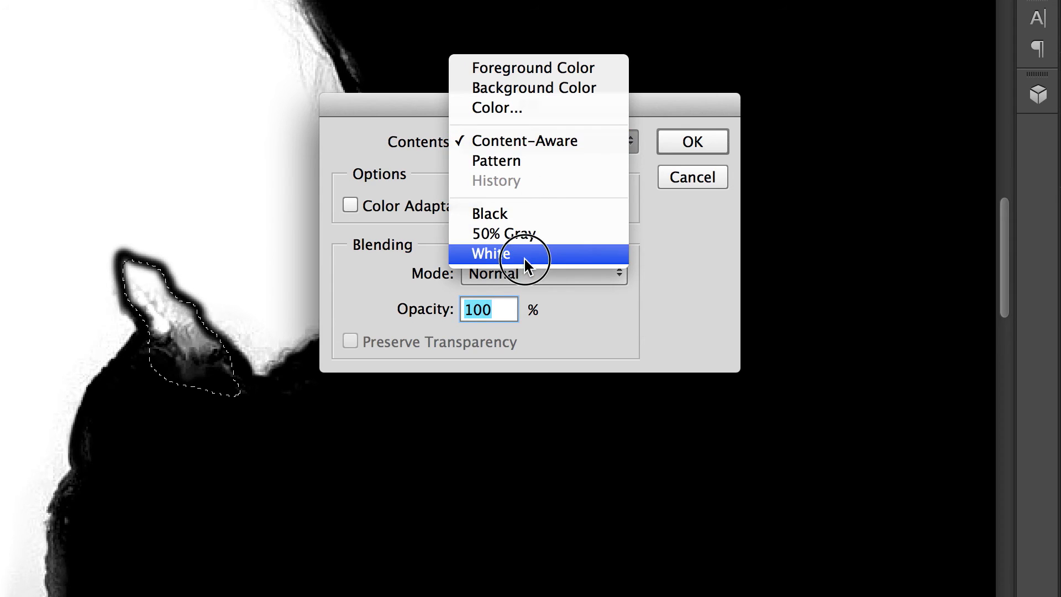
pyautogui.click(691, 141)
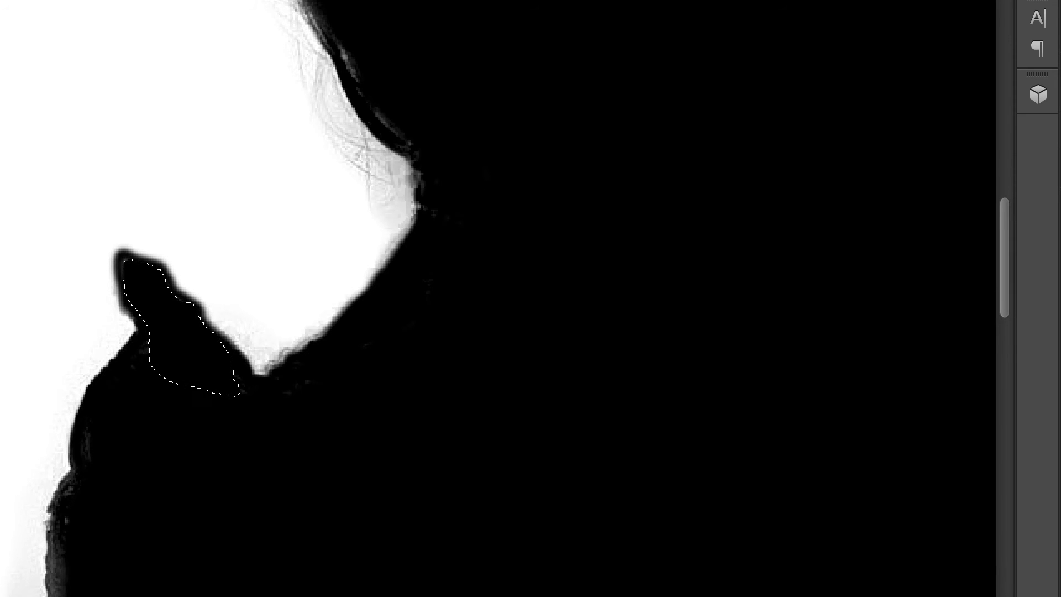
pyautogui.press('super+d')
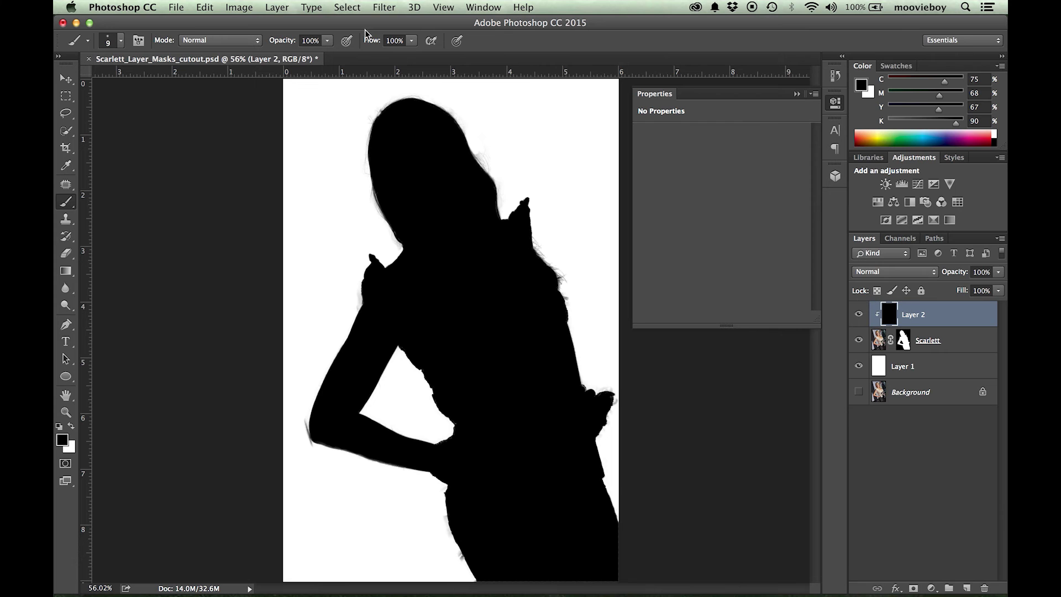
# - Invert Layer 2 to white via Image > Adjustments > Invert, and Layer 1 to black with Cmd+I
pyautogui.click(247, 9)
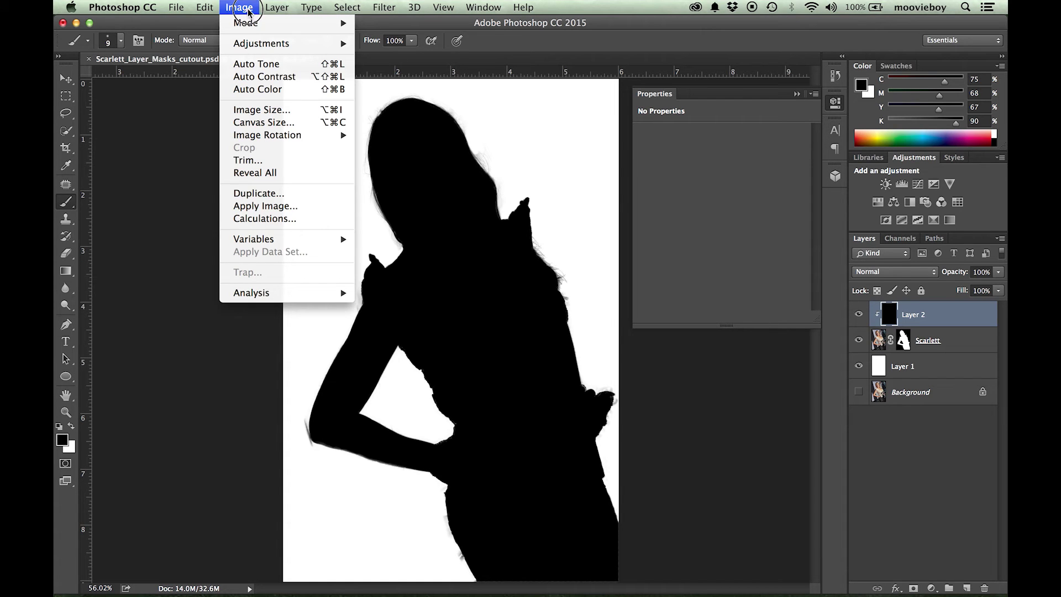
pyautogui.moveTo(259, 49)
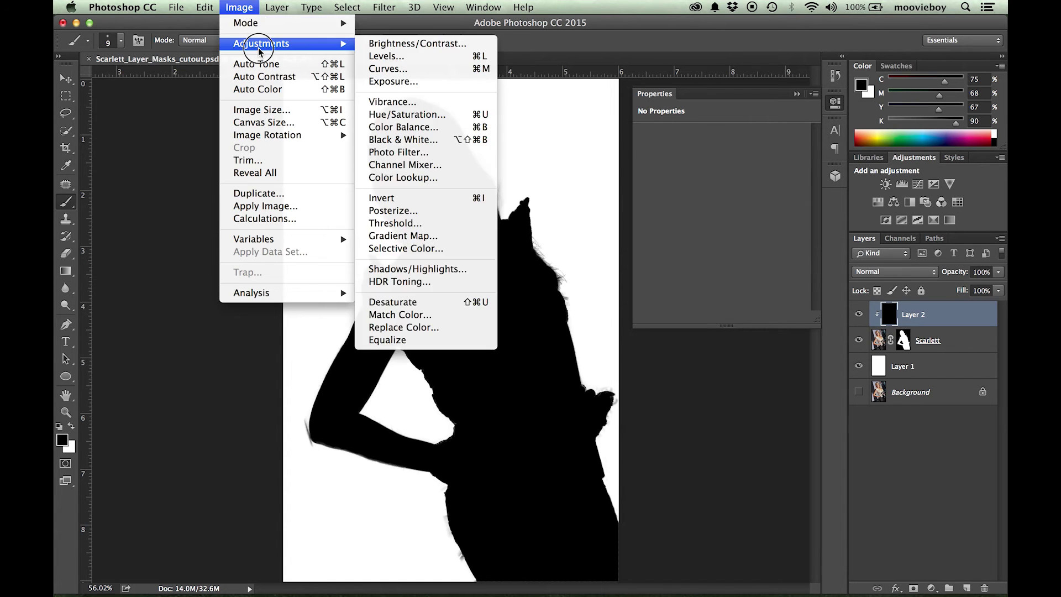
pyautogui.click(478, 200)
pyautogui.click(885, 370)
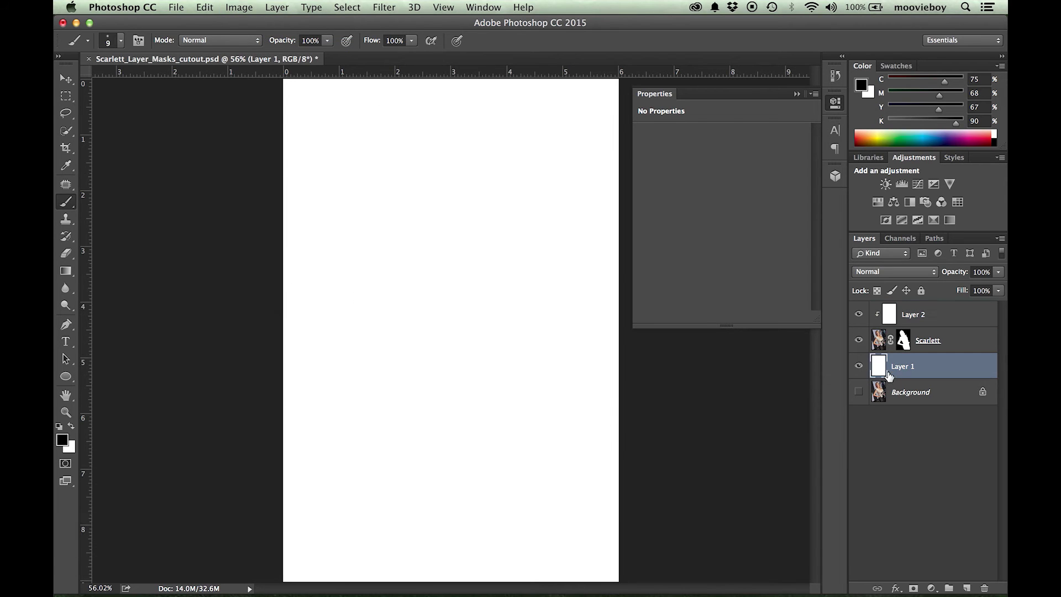
pyautogui.press('super+i')
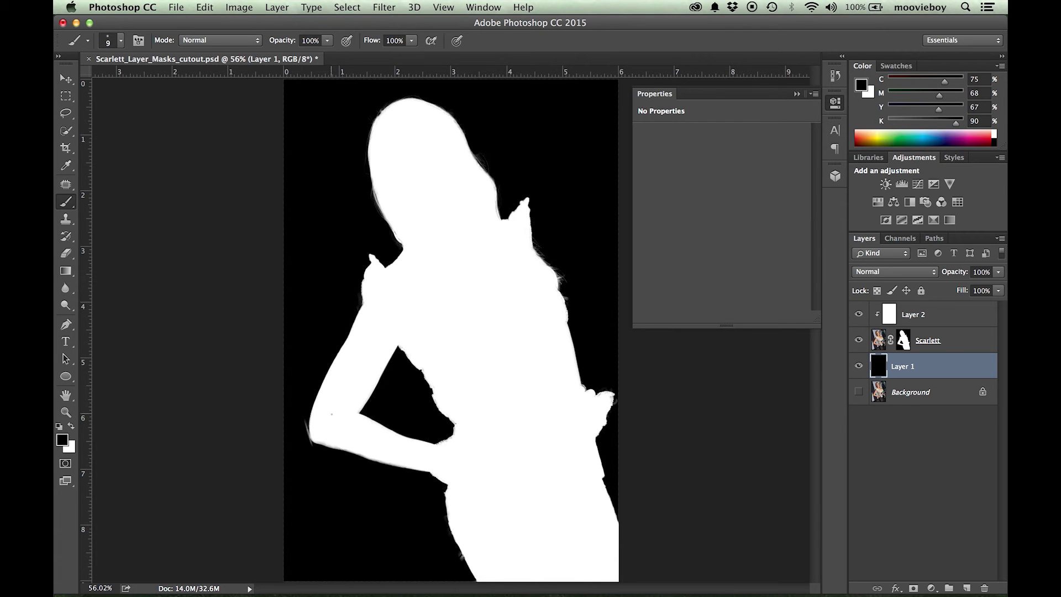
pyautogui.scroll(5, 319, 438)
# - Zoom to the elbow and Alt-click the Background eye to compare with the original photo
pyautogui.scroll(-5, 401, 363)
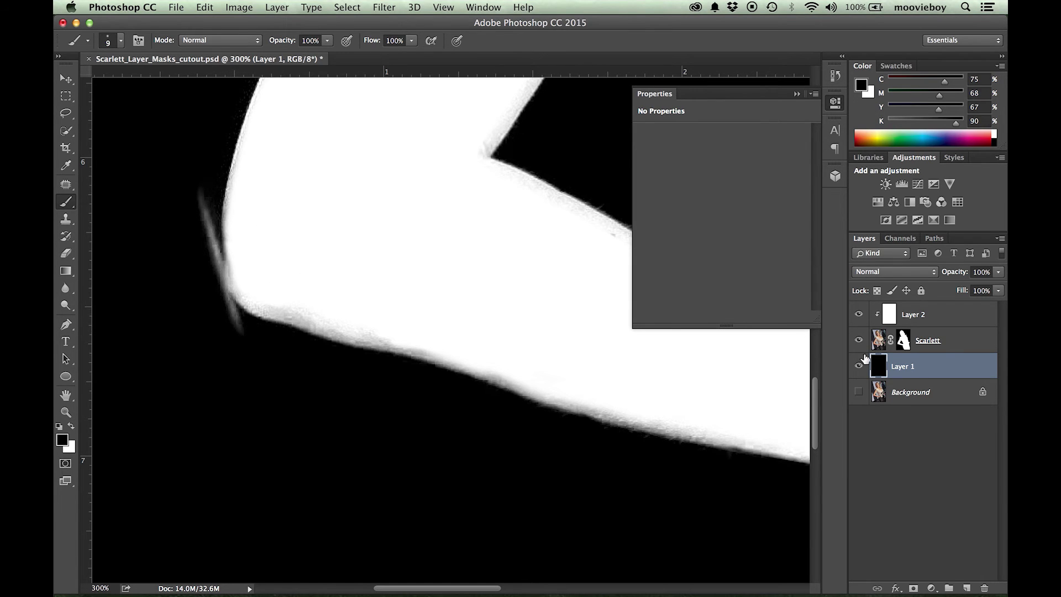
pyautogui.keyDown('alt'); pyautogui.click(859, 392); pyautogui.keyUp('alt')
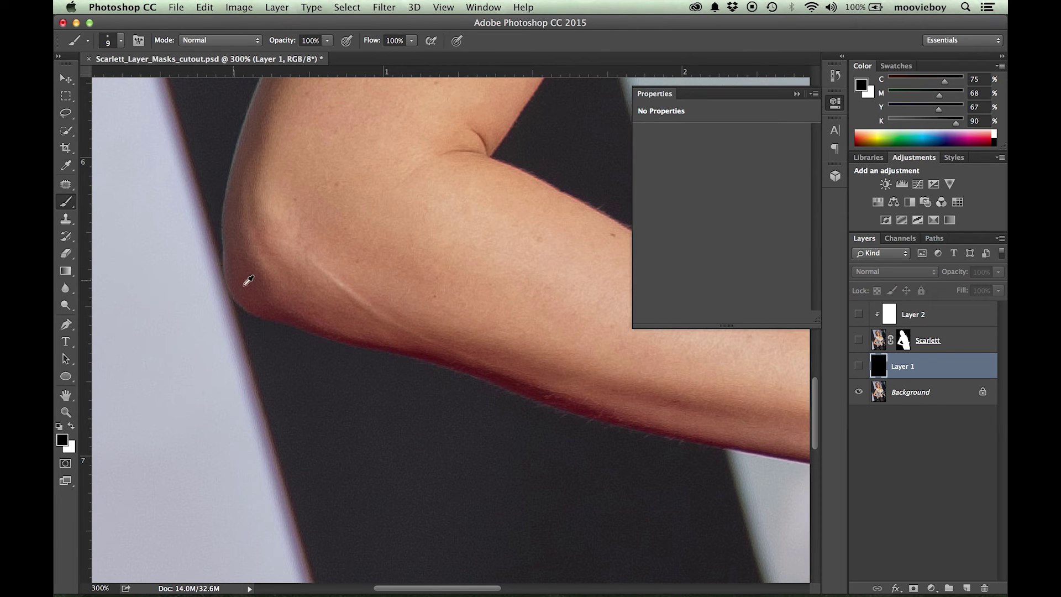
pyautogui.keyDown('alt'); pyautogui.click(859, 391); pyautogui.keyUp('alt')
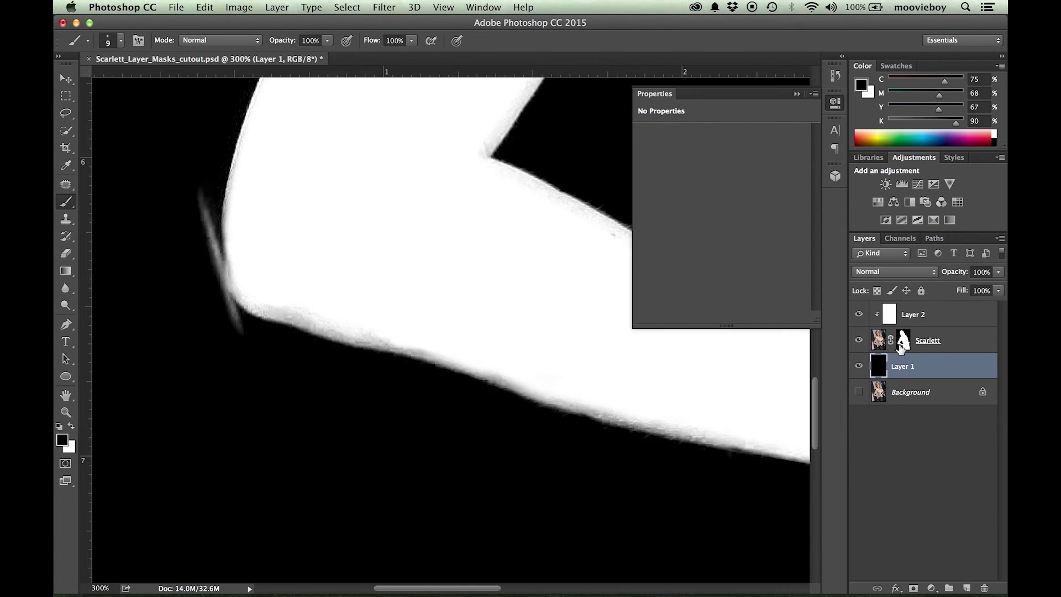
# - On the Scarlett mask, brush white along the lower arm, elbow and shoulder-tip edges
pyautogui.click(903, 340)
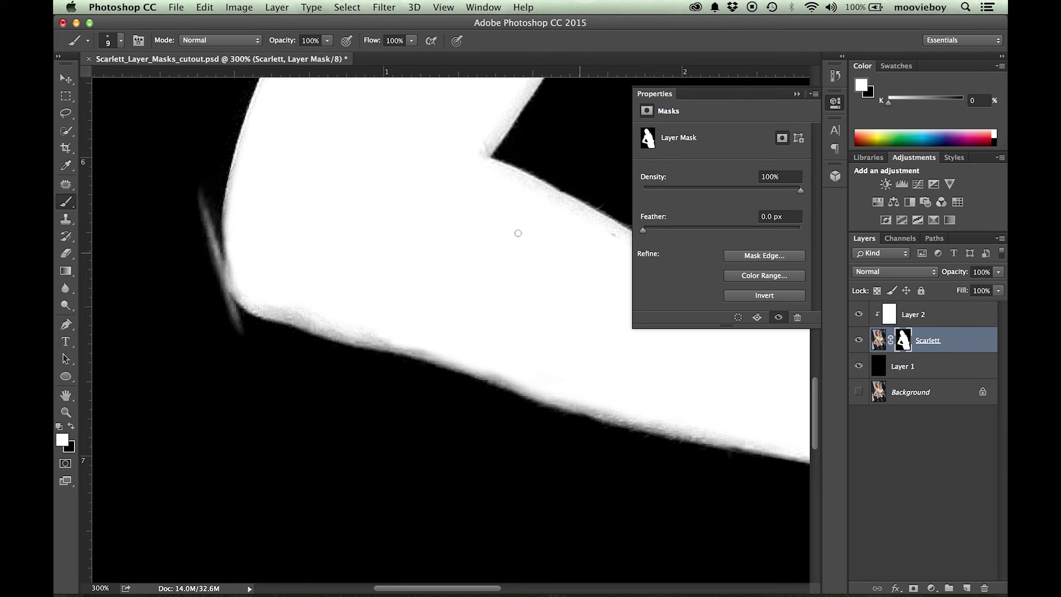
pyautogui.click(71, 426)
pyautogui.click(72, 426)
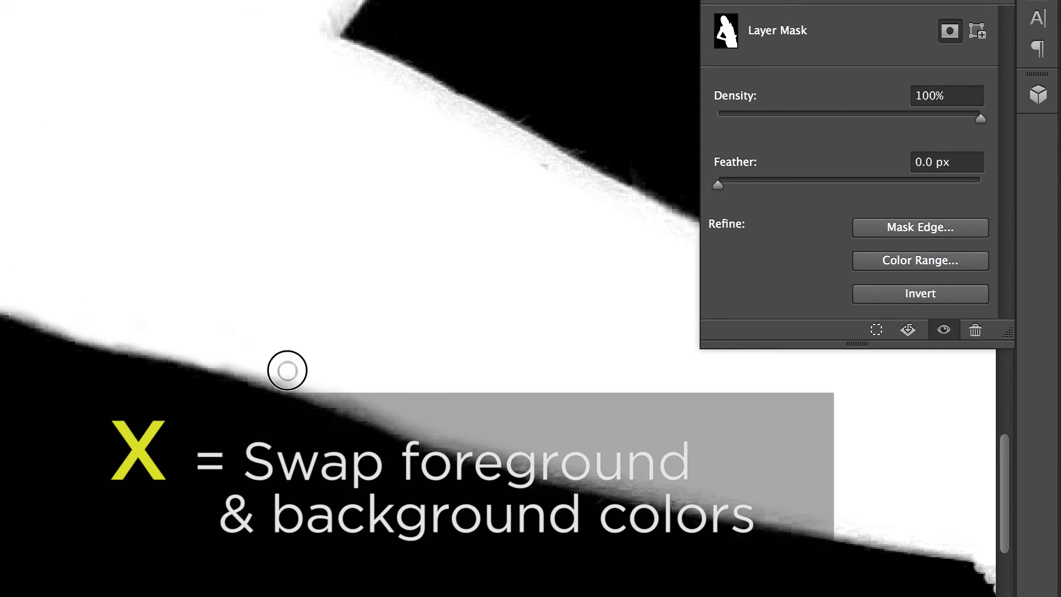
pyautogui.moveTo(547, 315); pyautogui.dragTo(366, 450)
pyautogui.moveTo(166, 176)
pyautogui.mouseDown()
pyautogui.moveTo(159, 149)
pyautogui.moveTo(187, 208)
pyautogui.moveTo(502, 381)
pyautogui.moveTo(271, 340)
pyautogui.moveTo(310, 298)
pyautogui.moveTo(383, 263)
pyautogui.moveTo(443, 135)
pyautogui.moveTo(449, 189)
pyautogui.moveTo(247, 594)
pyautogui.mouseUp()
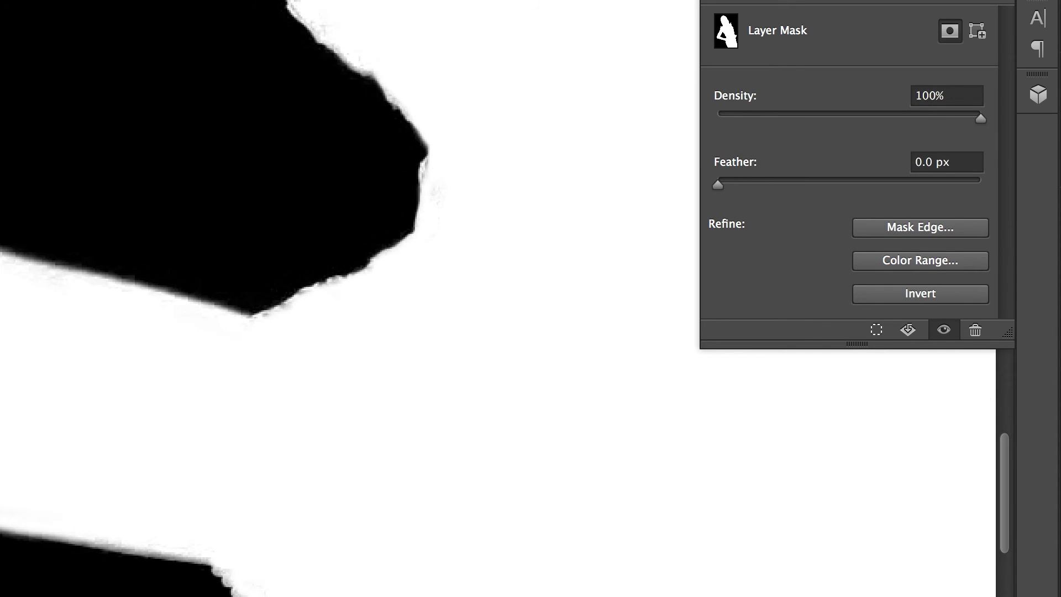
pyautogui.scroll(-5, 284, 296)
pyautogui.moveTo(284, 296); pyautogui.dragTo(398, 497)
pyautogui.scroll(5, 397, 497)
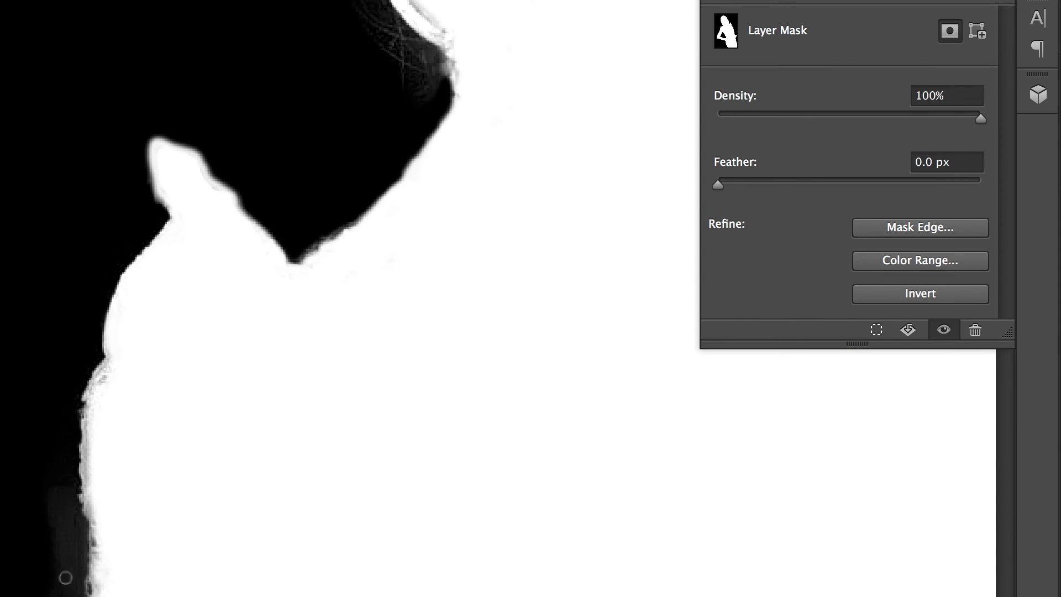
pyautogui.moveTo(105, 251); pyautogui.dragTo(408, 137)
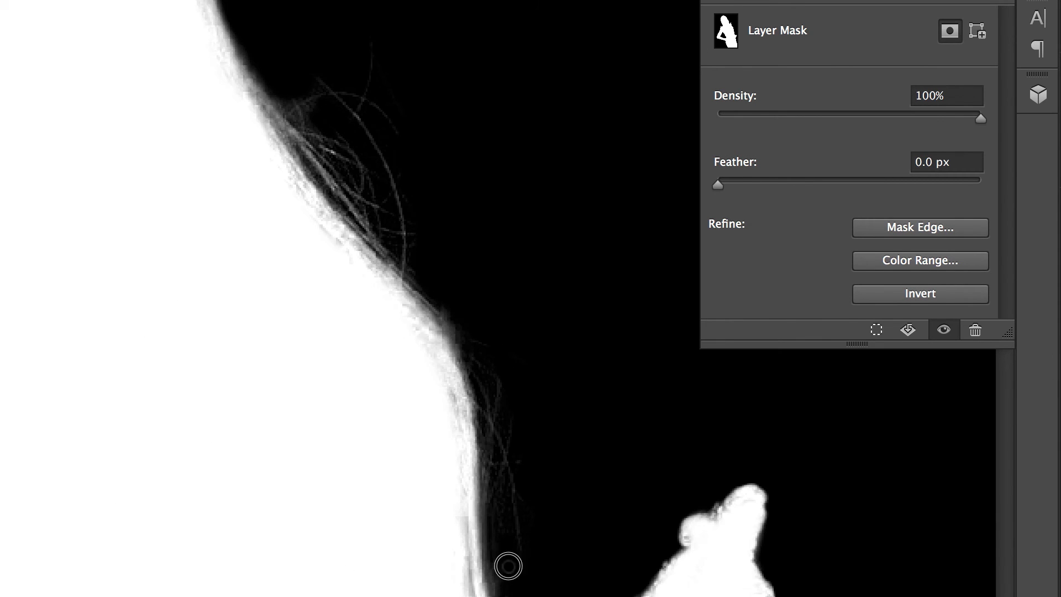
pyautogui.scroll(3, 506, 564)
pyautogui.moveTo(400, 547); pyautogui.dragTo(273, 220)
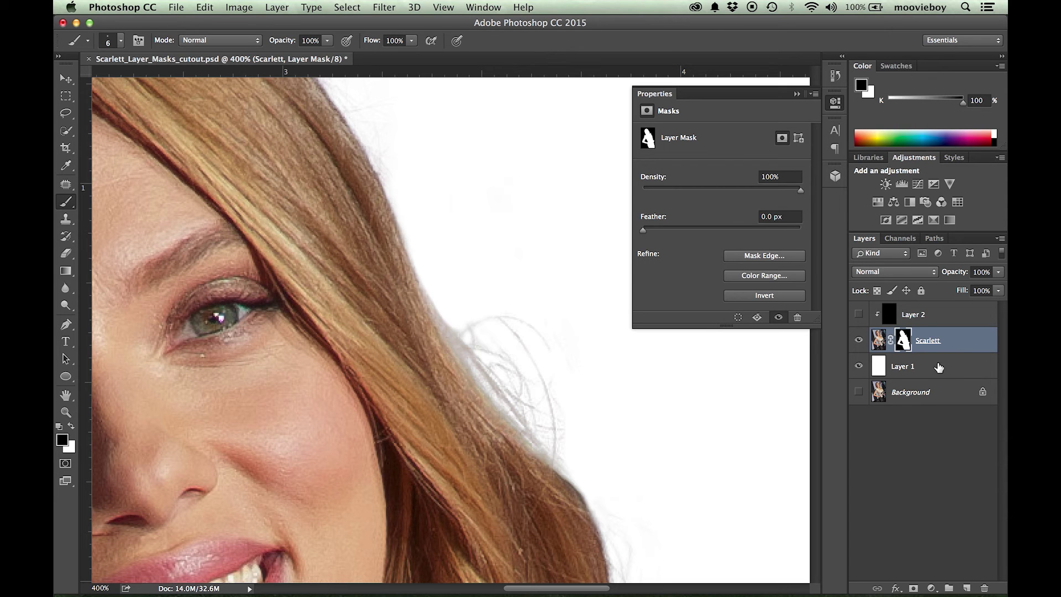
pyautogui.click(944, 321)
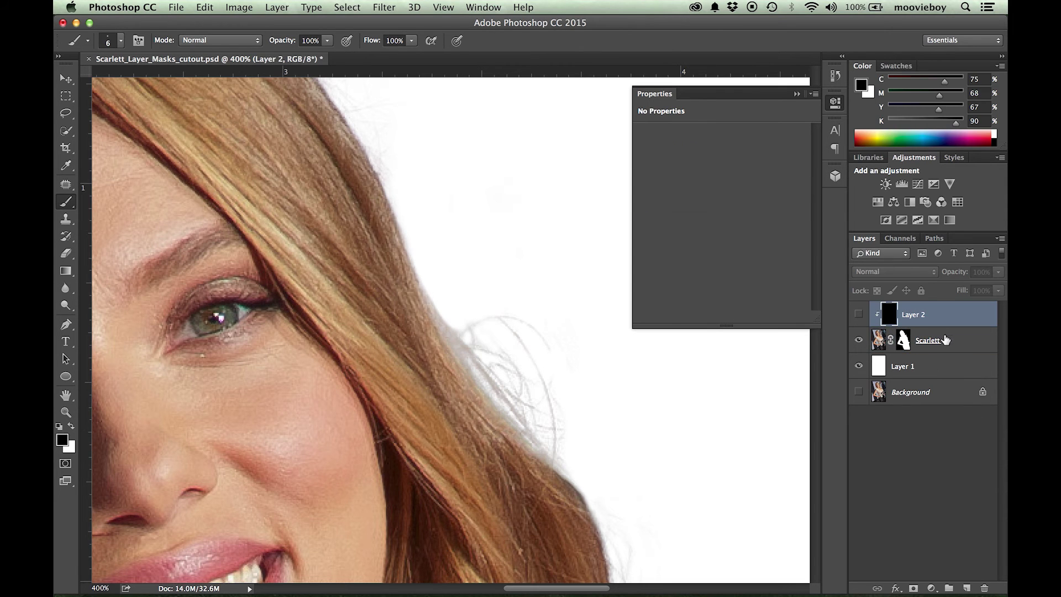
# - Add a new layer above Layer 2 and name it Hair
pyautogui.click(966, 588)
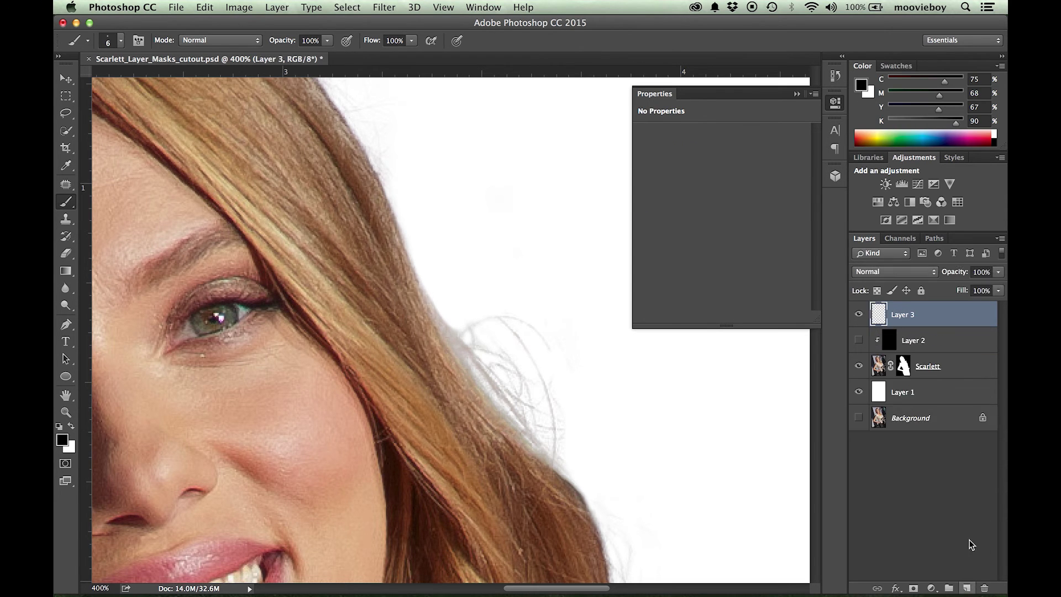
pyautogui.doubleClick(905, 314)
pyautogui.write('Hair')
pyautogui.press('Return')
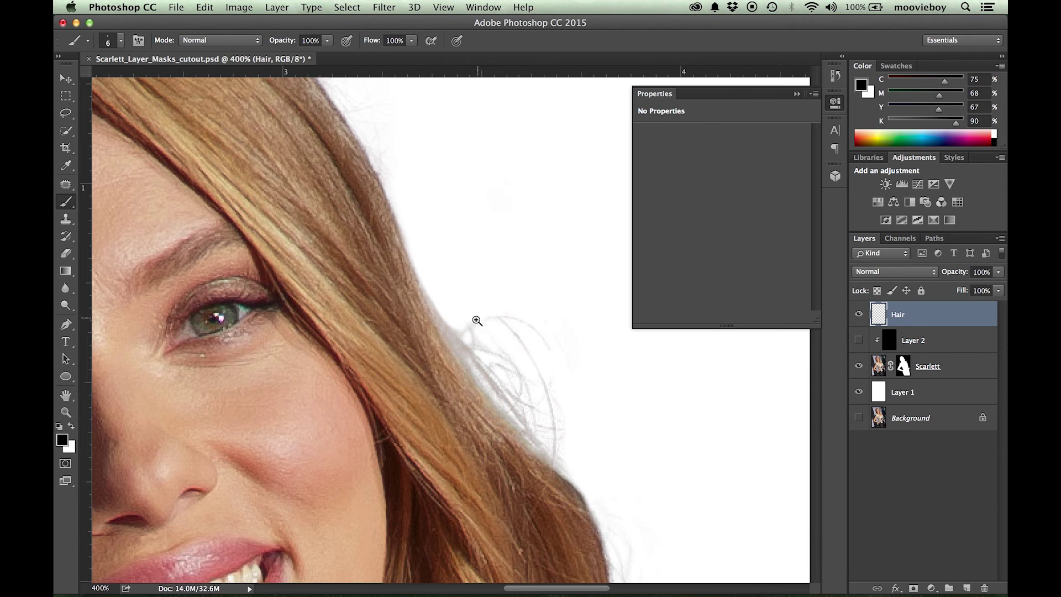
# - Set the brush to 1 px size and 20% flow
pyautogui.moveTo(477, 321); pyautogui.dragTo(477, 326)
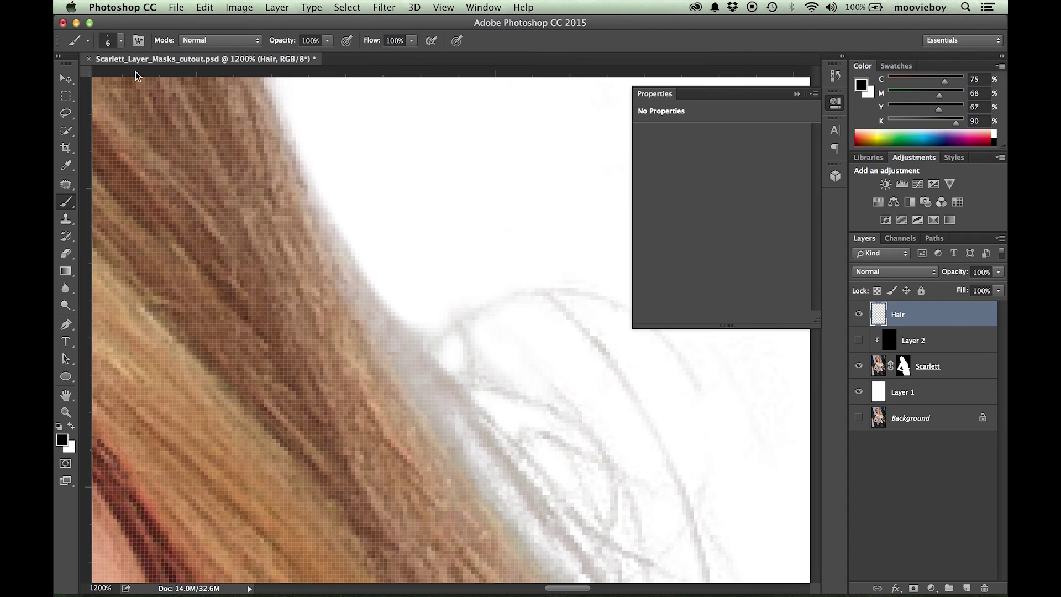
pyautogui.click(115, 41)
pyautogui.press('Down')
pyautogui.press('Down')
pyautogui.press('Down')
pyautogui.press('Down')
pyautogui.press('Down')
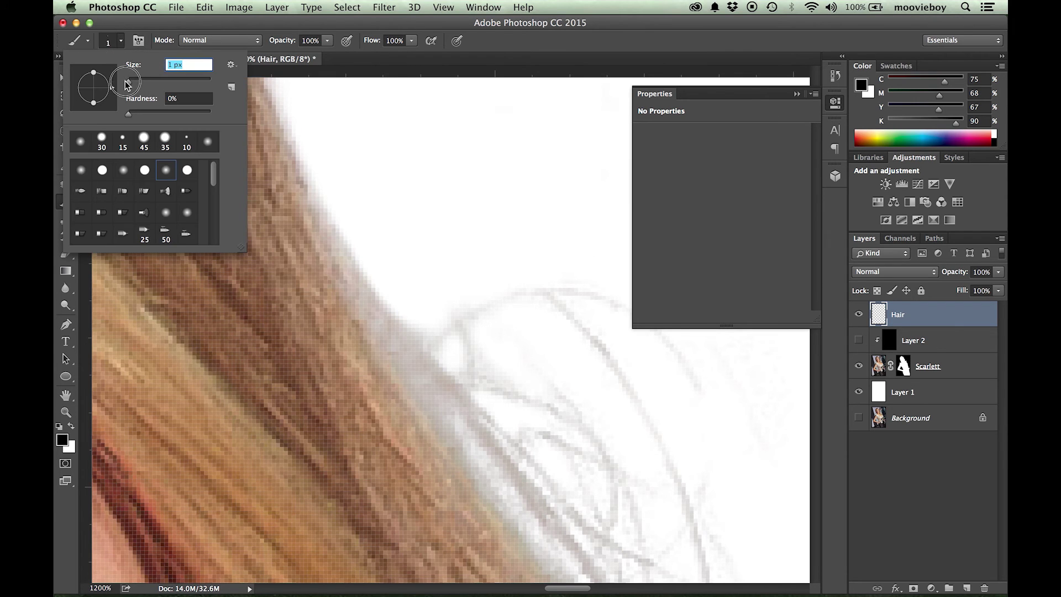
pyautogui.click(120, 42)
pyautogui.click(412, 42)
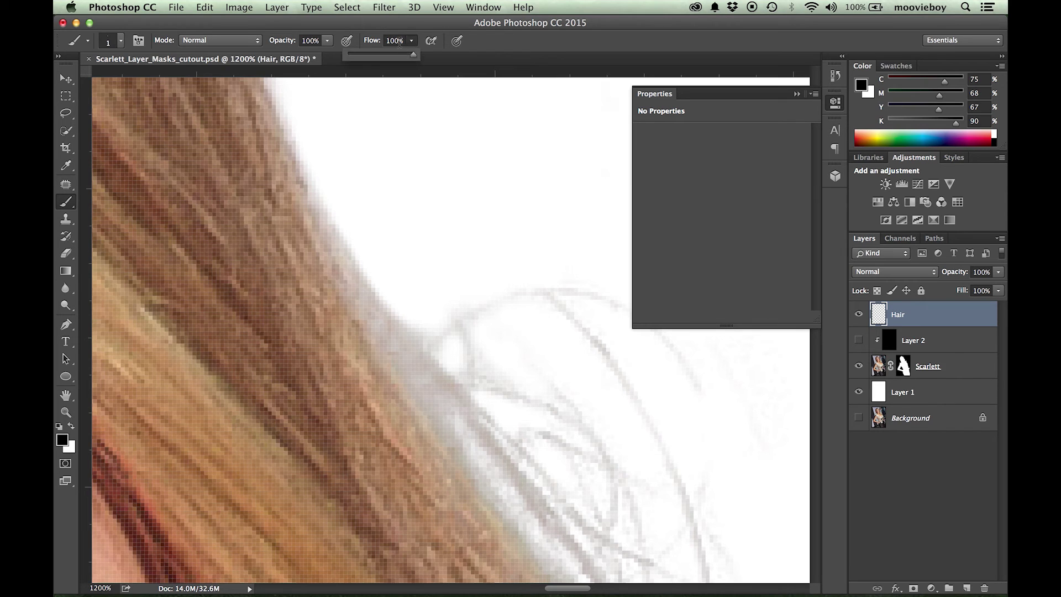
pyautogui.click(398, 41)
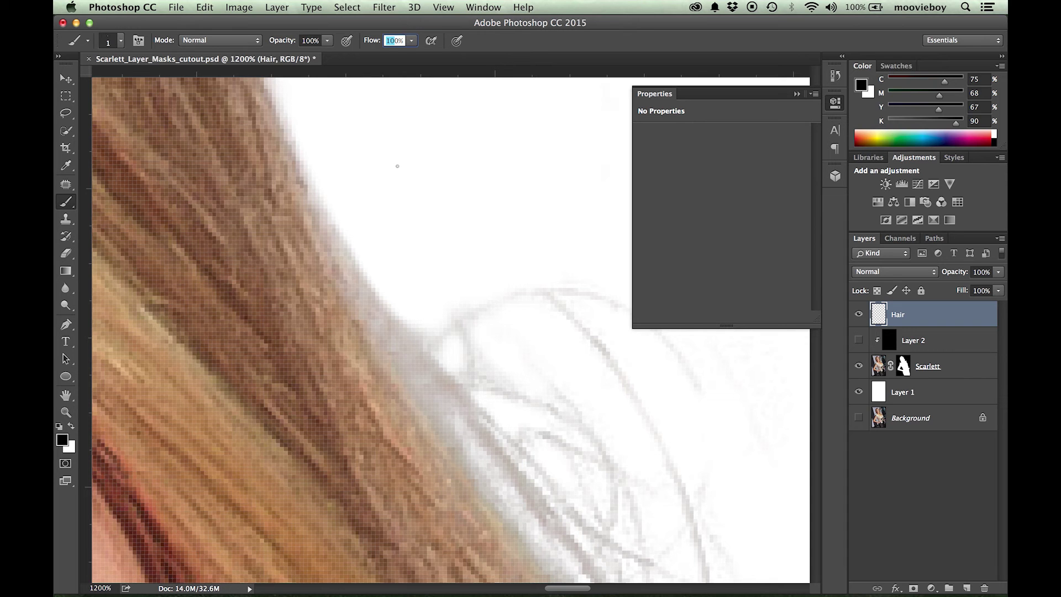
pyautogui.write('20')
pyautogui.press('Return')
pyautogui.press('super+minus')
pyautogui.press('super+minus')
pyautogui.press('super+minus')
pyautogui.press('super+minus')
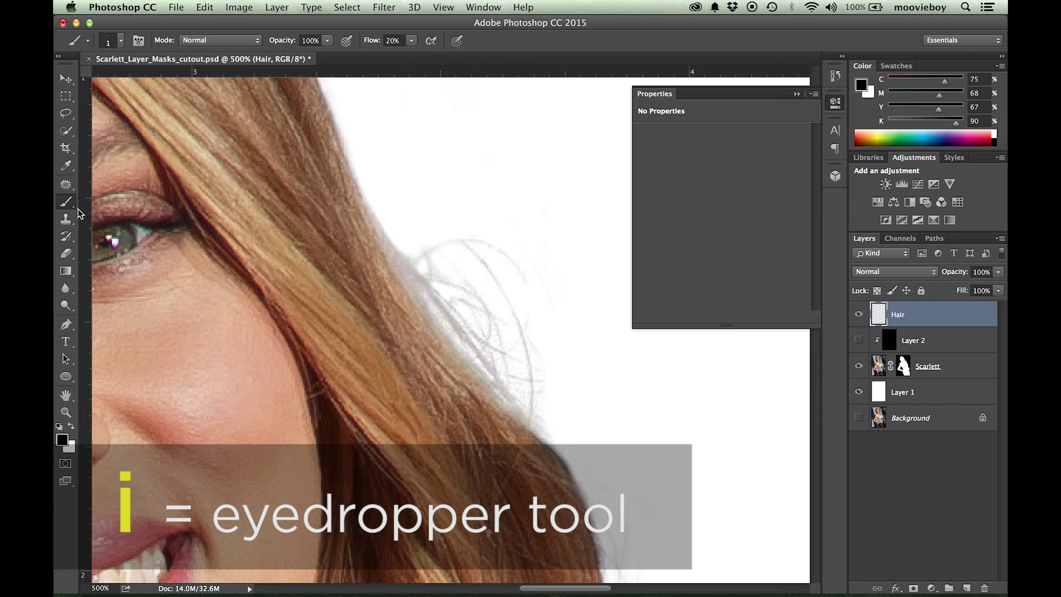
# - Sample the tan hair colour with the Eyedropper (I)
pyautogui.press('i')
pyautogui.click(73, 169)
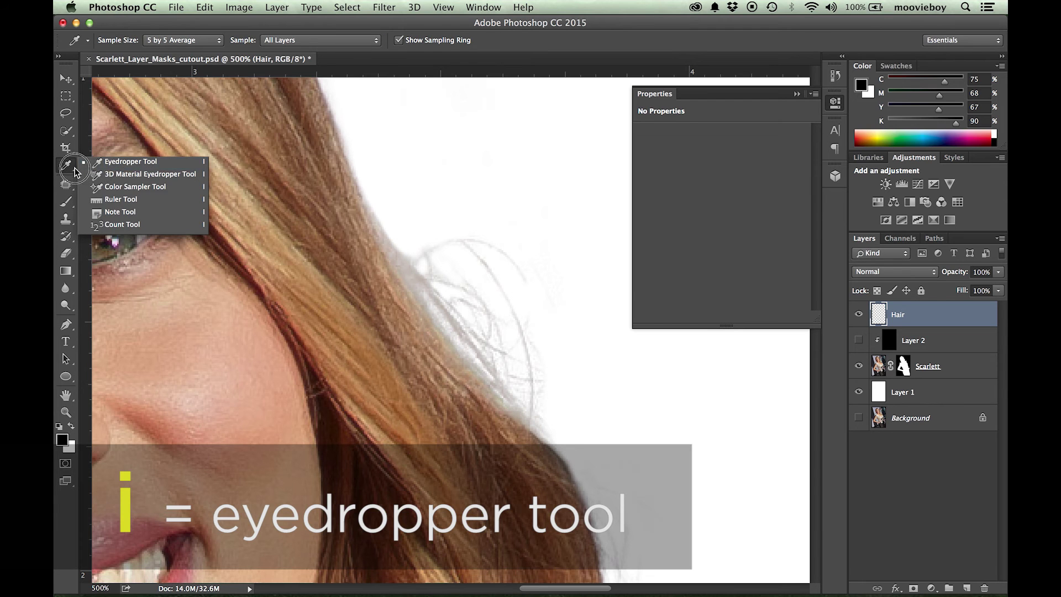
pyautogui.click(130, 162)
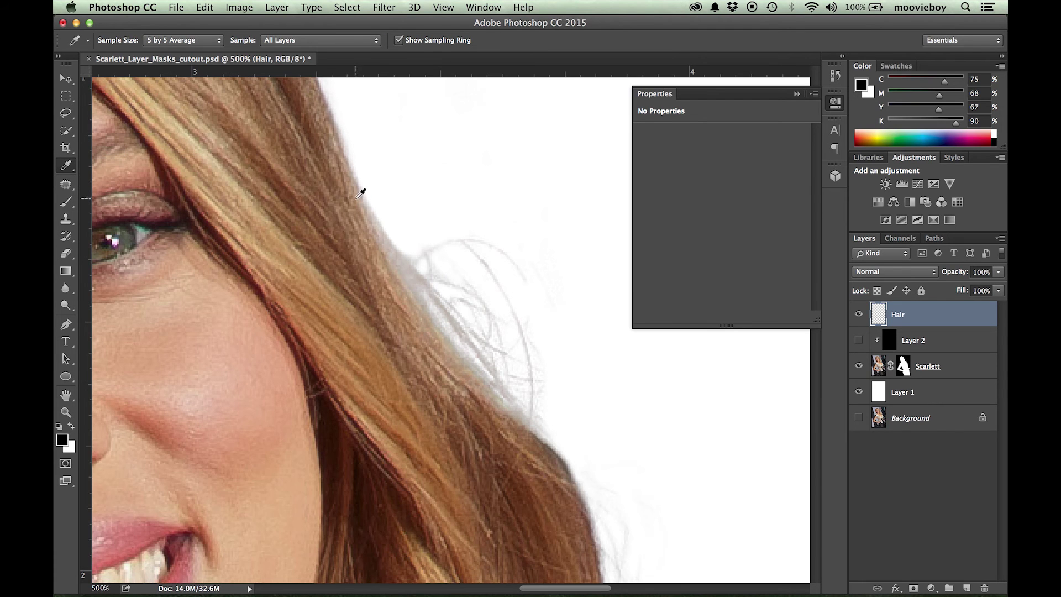
pyautogui.click(360, 193)
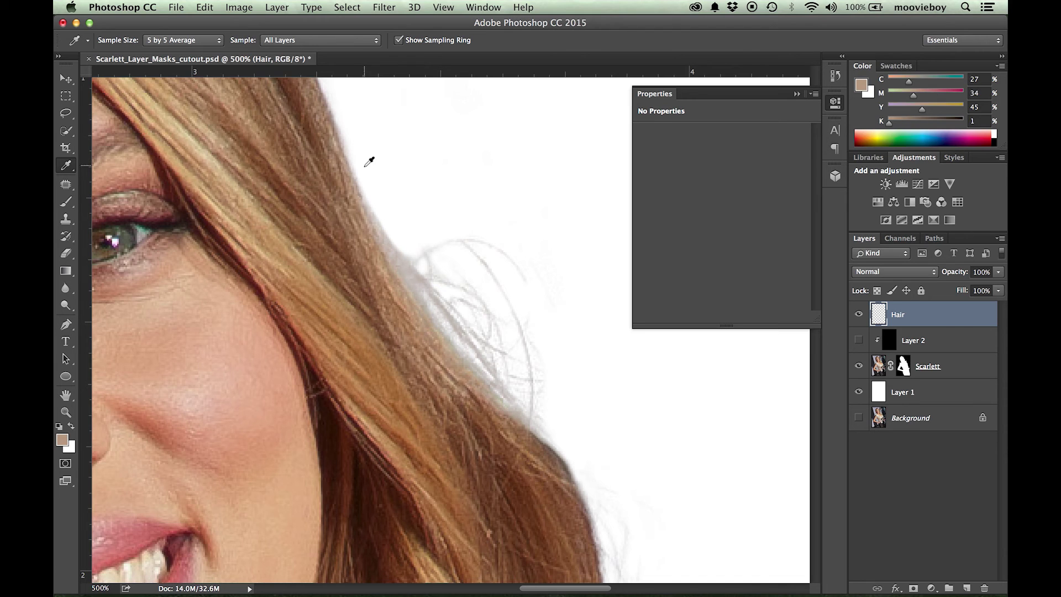
pyautogui.press('b')
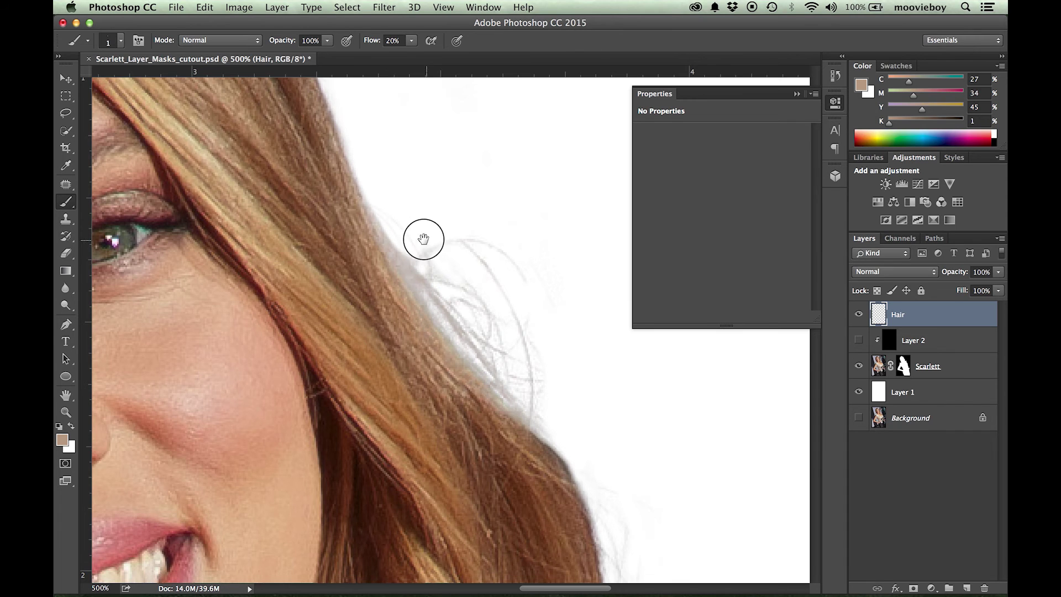
pyautogui.moveTo(421, 237); pyautogui.dragTo(326, 134)
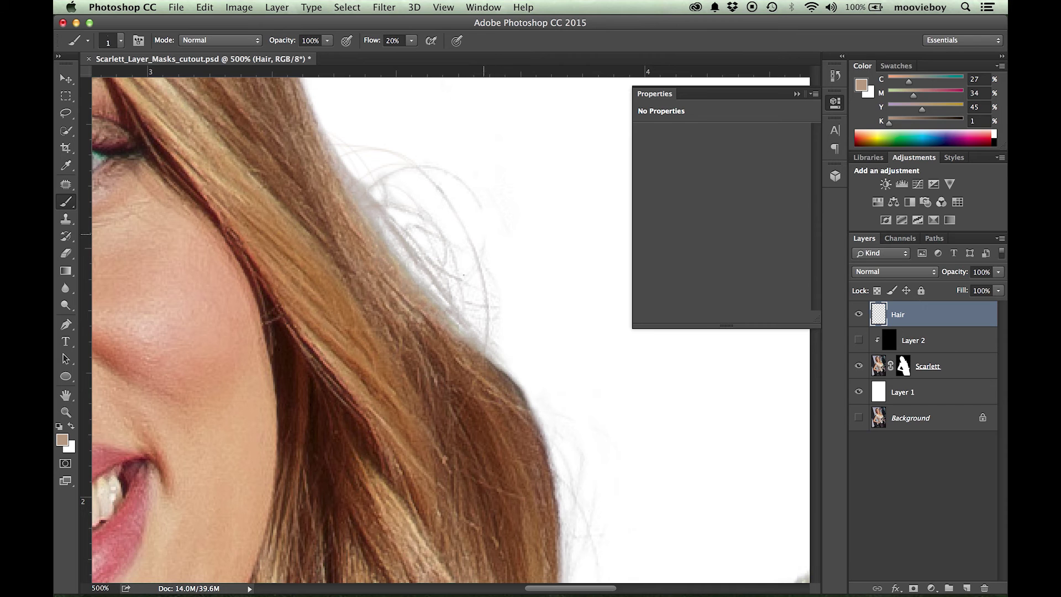
pyautogui.keyDown('alt'); pyautogui.click(443, 254); pyautogui.keyUp('alt')
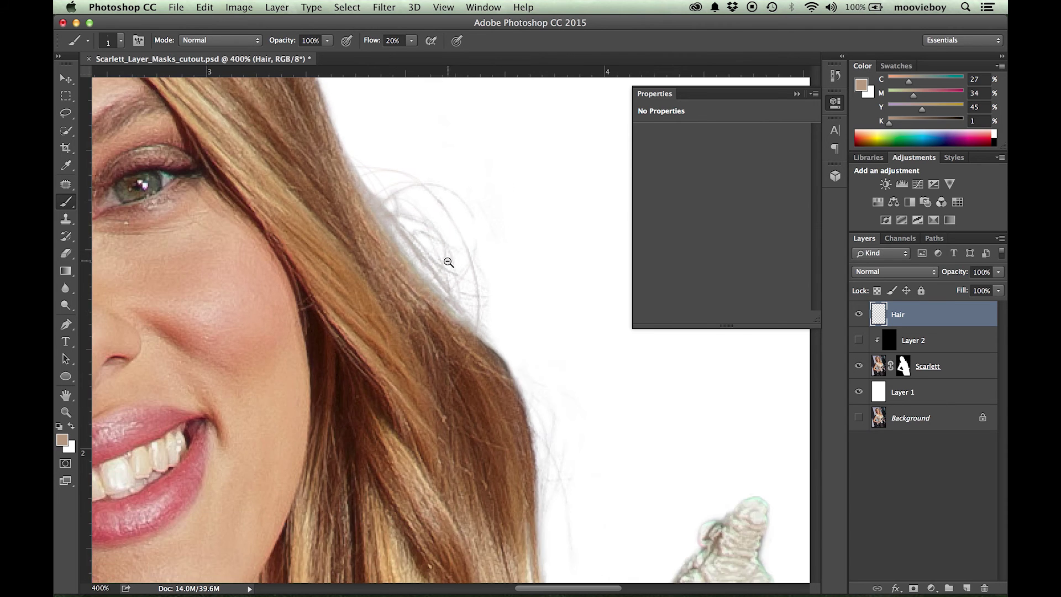
pyautogui.keyDown('alt'); pyautogui.click(462, 260); pyautogui.keyUp('alt')
pyautogui.click(462, 261)
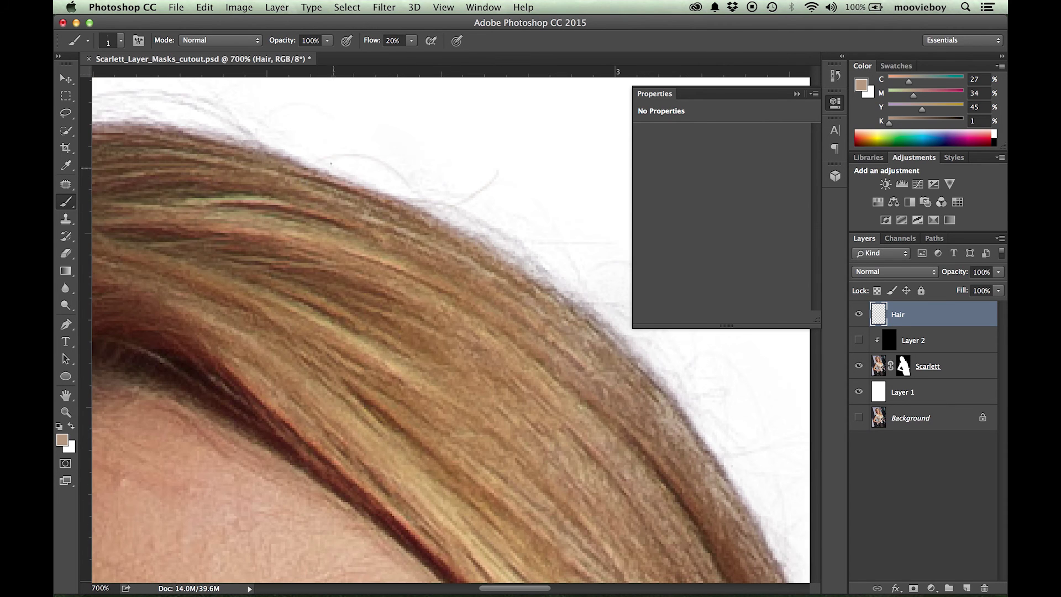
pyautogui.keyDown('alt'); pyautogui.click(288, 177); pyautogui.keyUp('alt')
pyautogui.keyDown('alt'); pyautogui.click(287, 197); pyautogui.keyUp('alt')
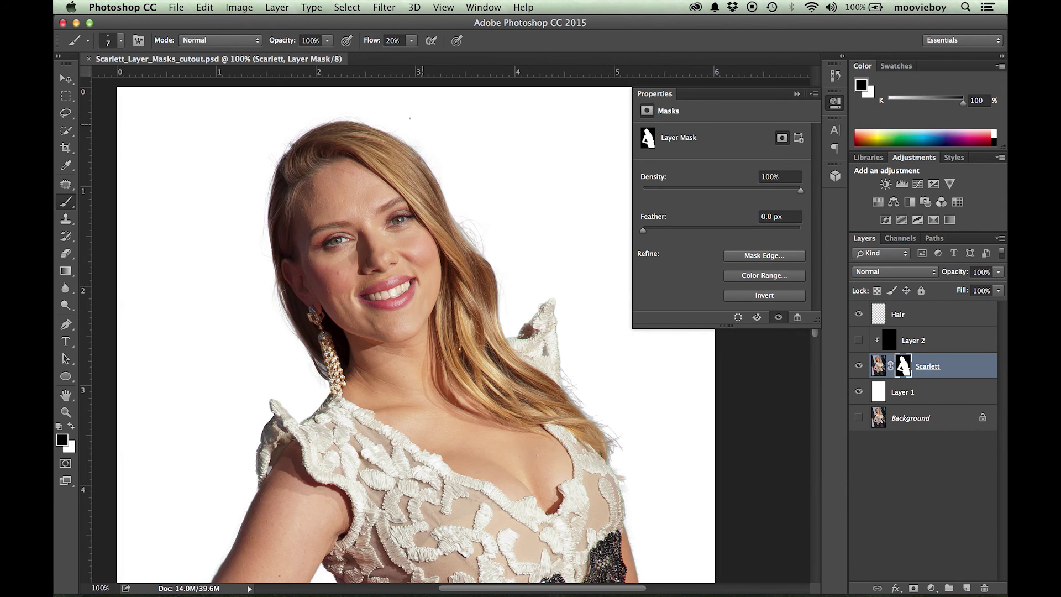
# - Open Egyptian_Panorama.jpg via File > Open
pyautogui.click(178, 7)
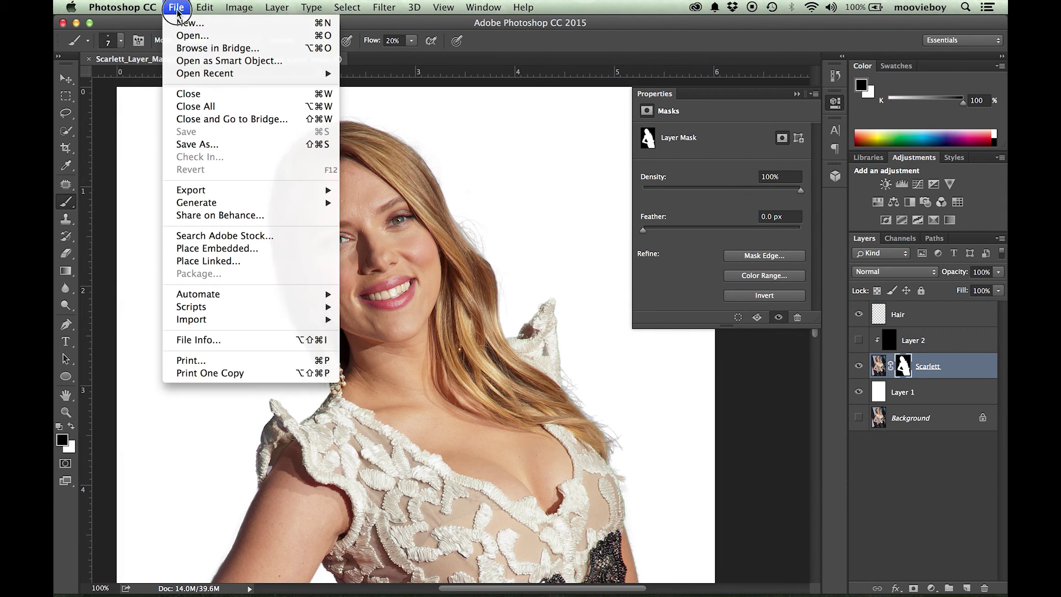
pyautogui.click(188, 37)
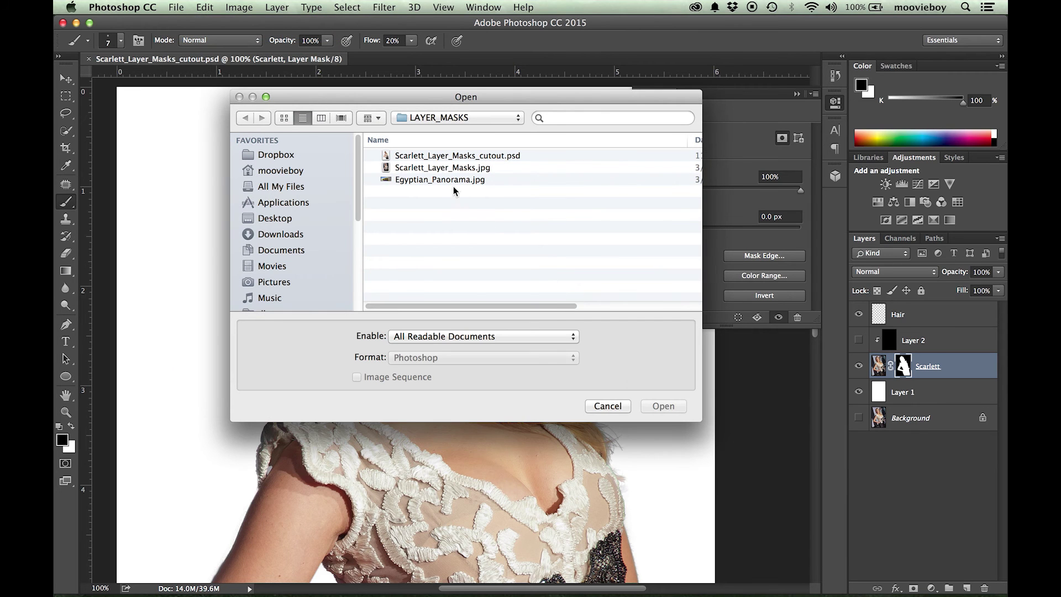
pyautogui.click(455, 181)
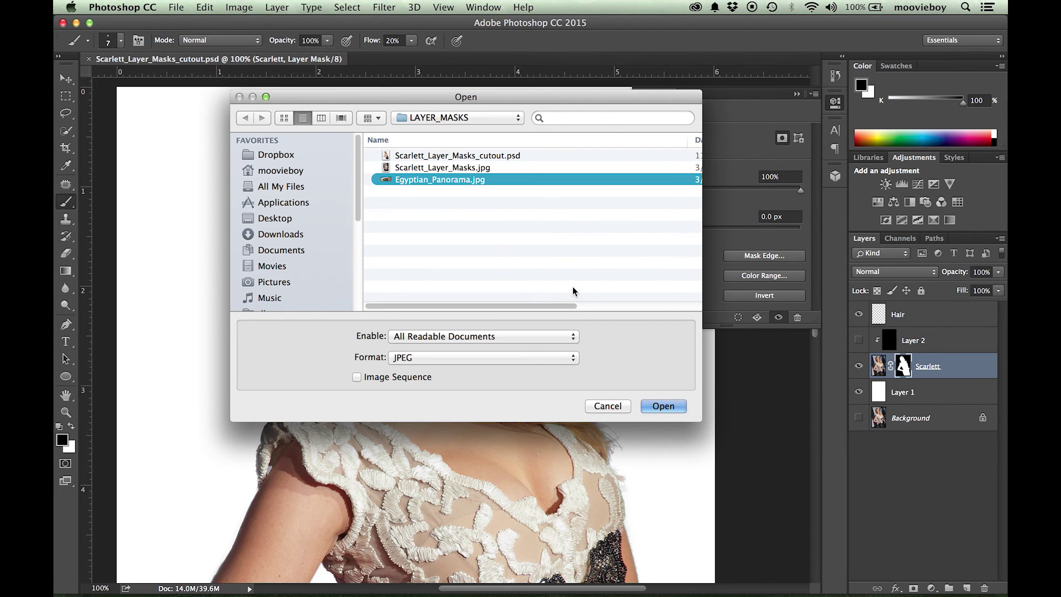
pyautogui.click(677, 409)
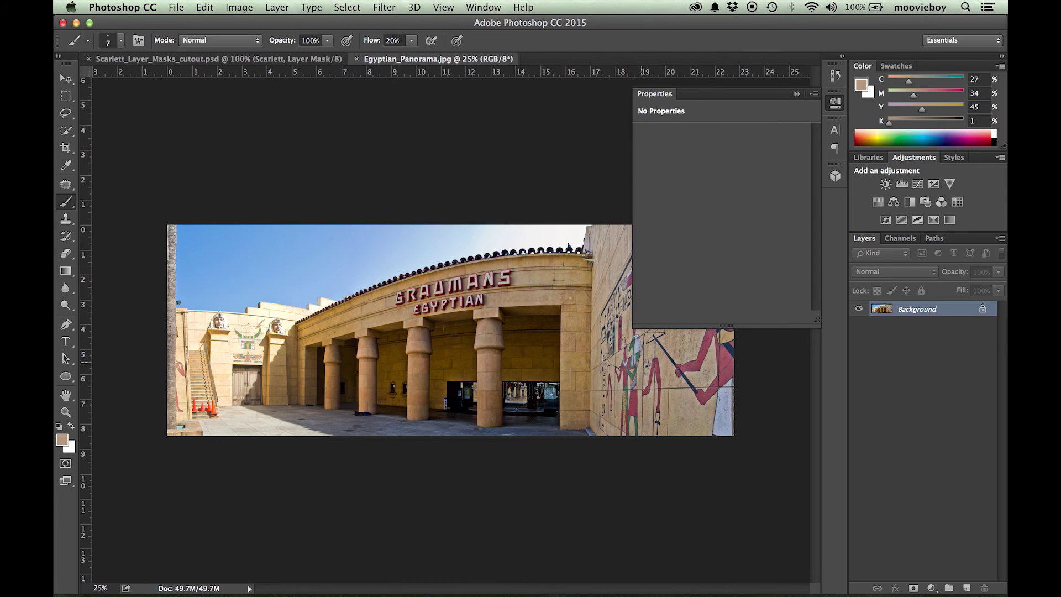
# - Drag the panorama into the Scarlett document with the Move tool and place it below Scarlett
pyautogui.moveTo(456, 63); pyautogui.dragTo(453, 186)
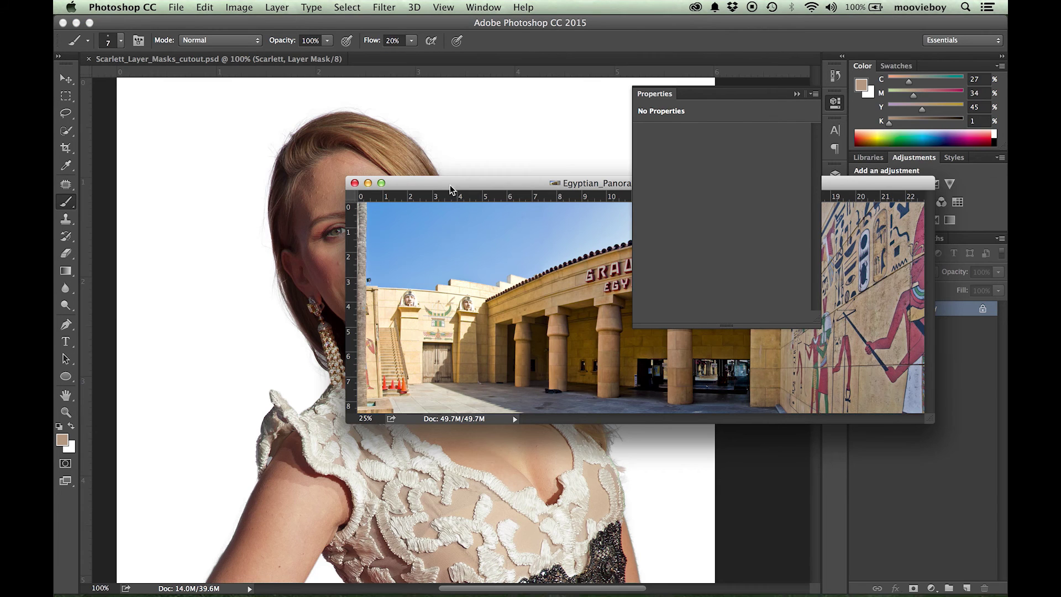
pyautogui.press('v')
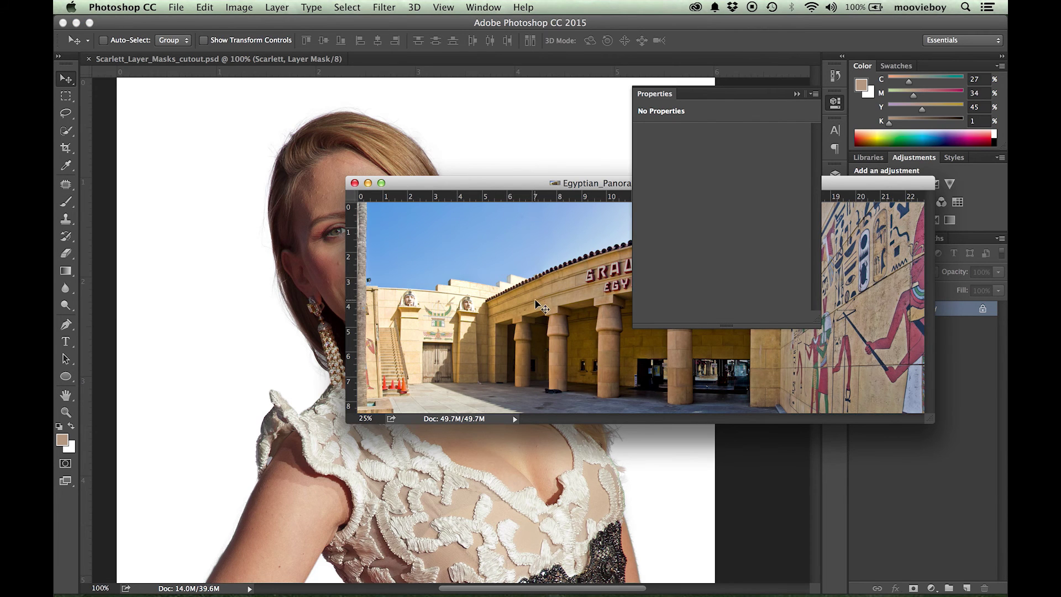
pyautogui.moveTo(537, 305); pyautogui.dragTo(478, 145)
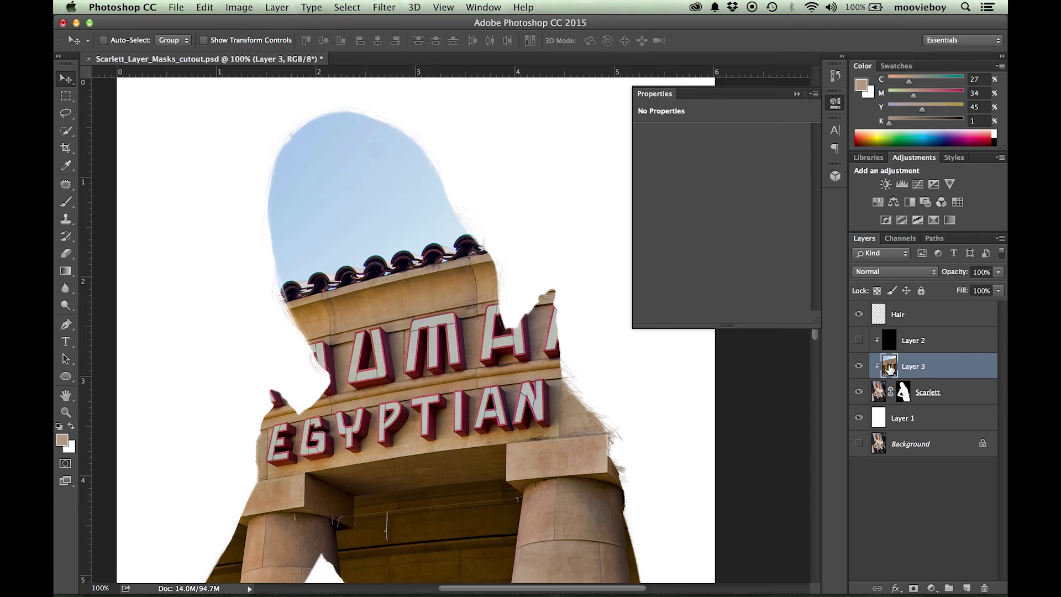
pyautogui.moveTo(888, 369); pyautogui.dragTo(891, 405)
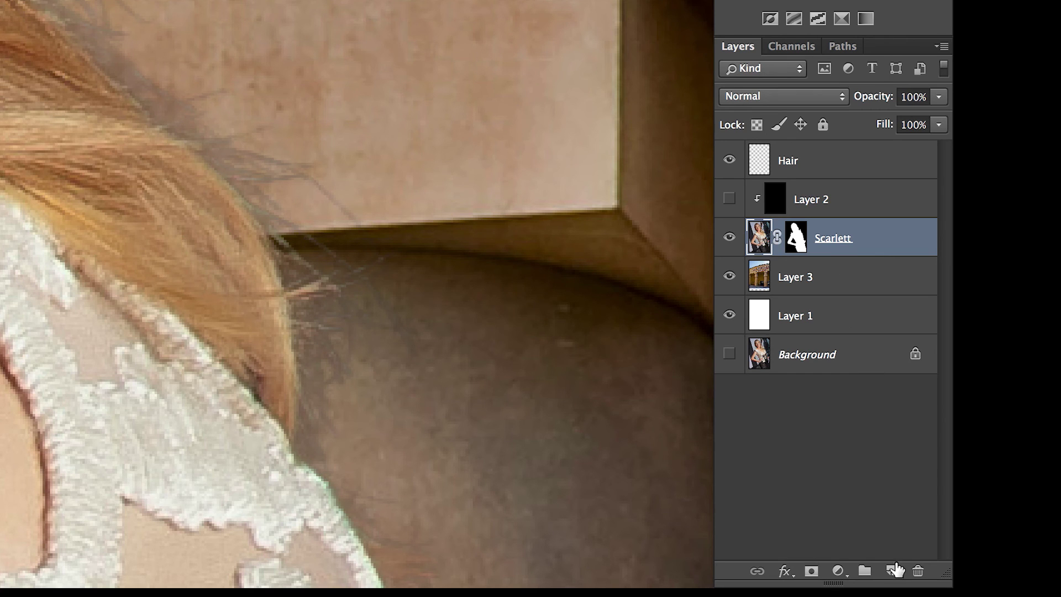
# - Add a new empty layer above Scarlett and name it 'Hair fringe'
pyautogui.click(891, 571)
pyautogui.keyDown('alt'); pyautogui.click(873, 256); pyautogui.keyUp('alt')
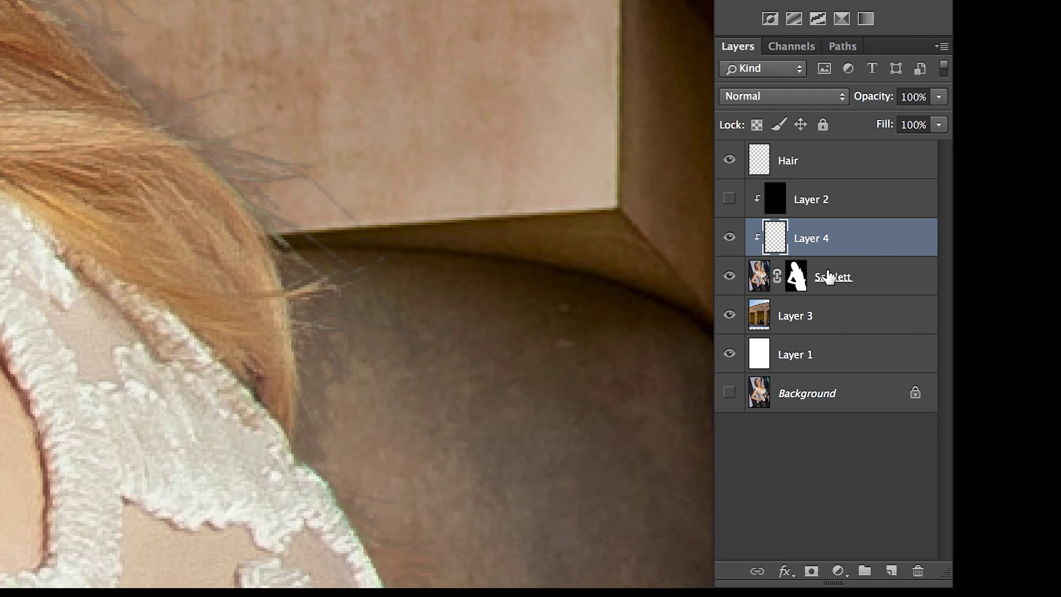
pyautogui.doubleClick(812, 238)
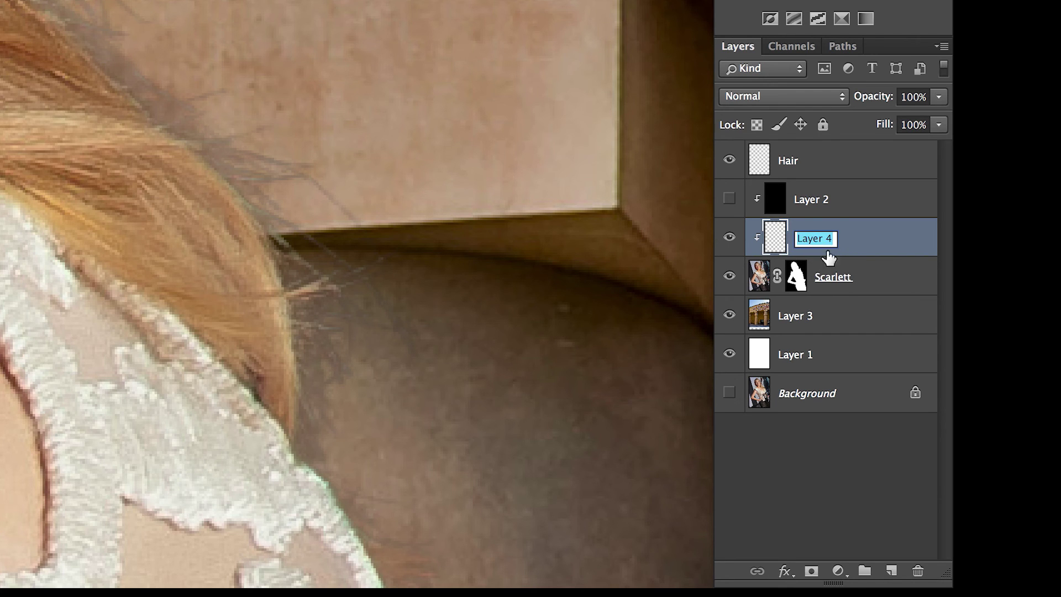
pyautogui.write('Hair')
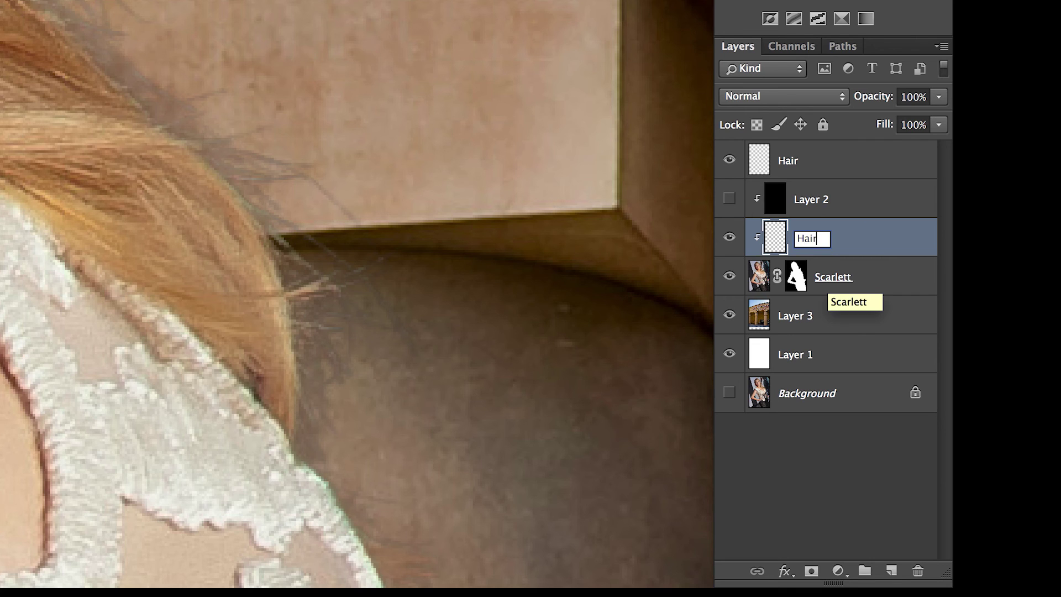
pyautogui.write(' fringe')
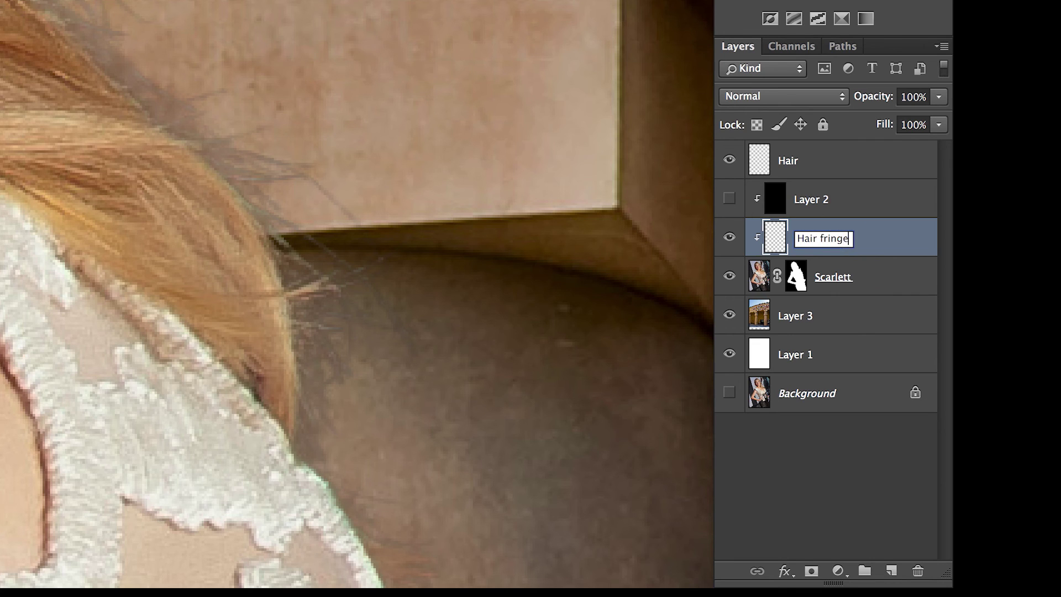
pyautogui.press('Return')
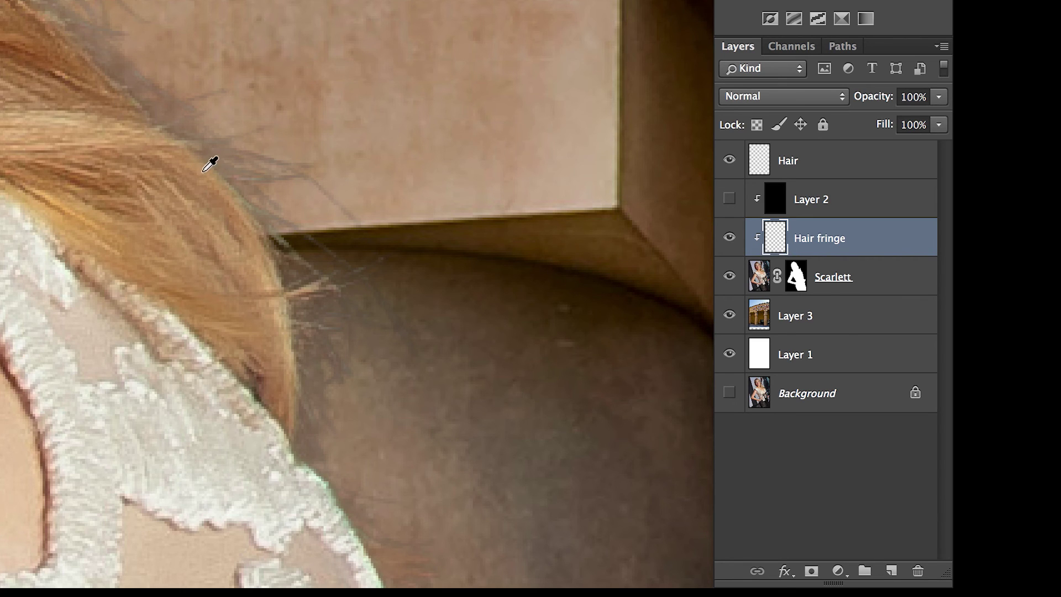
# - Paint a fine hair strand at 20% brush flow using colours sampled from the hair, including a darker brown
pyautogui.keyDown('alt'); pyautogui.click(203, 170); pyautogui.keyUp('alt')
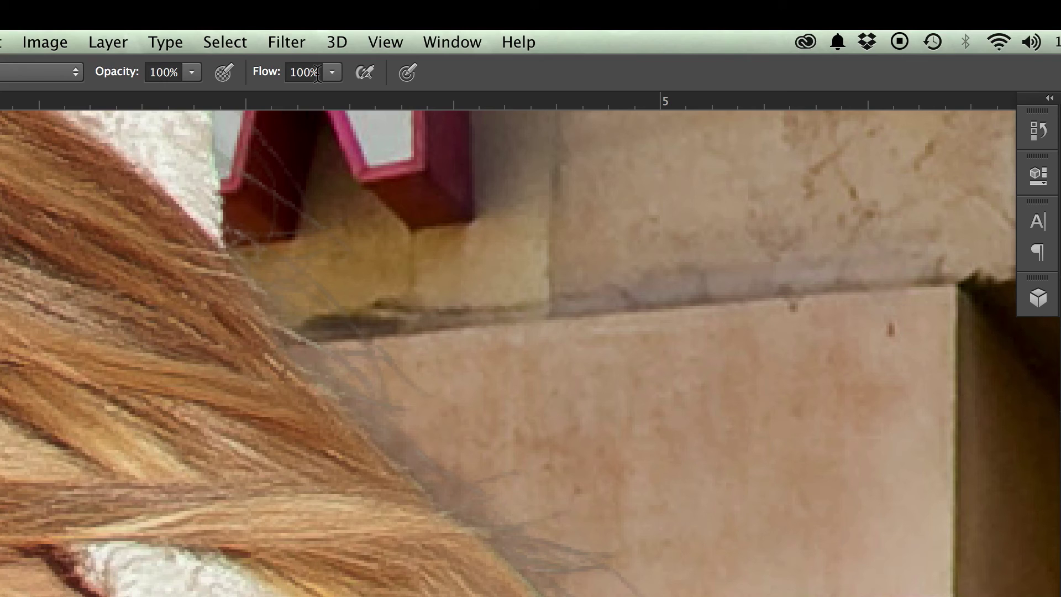
pyautogui.click(304, 72)
pyautogui.write('20')
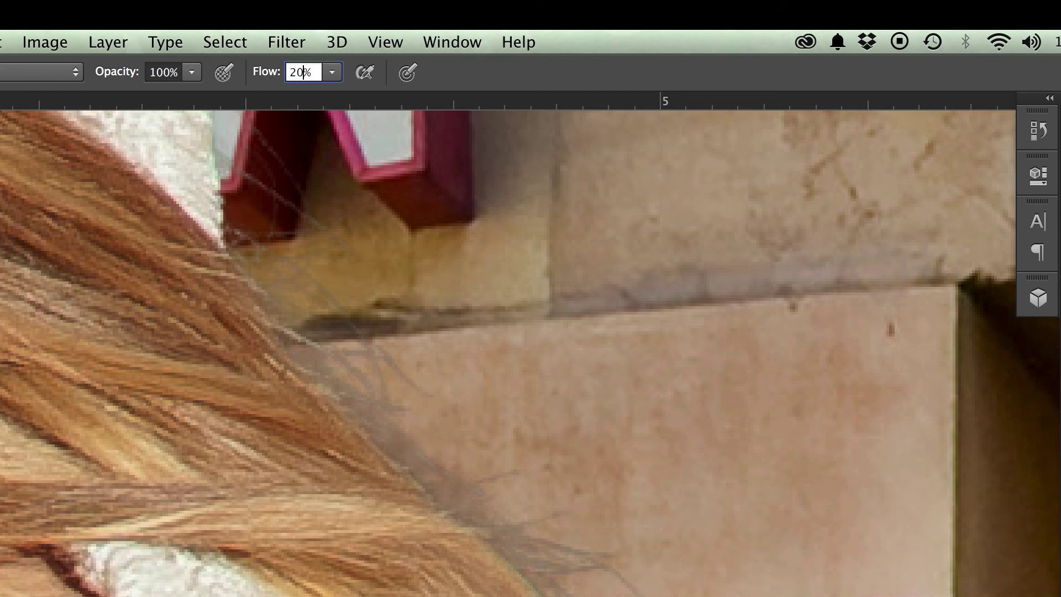
pyautogui.press('Return')
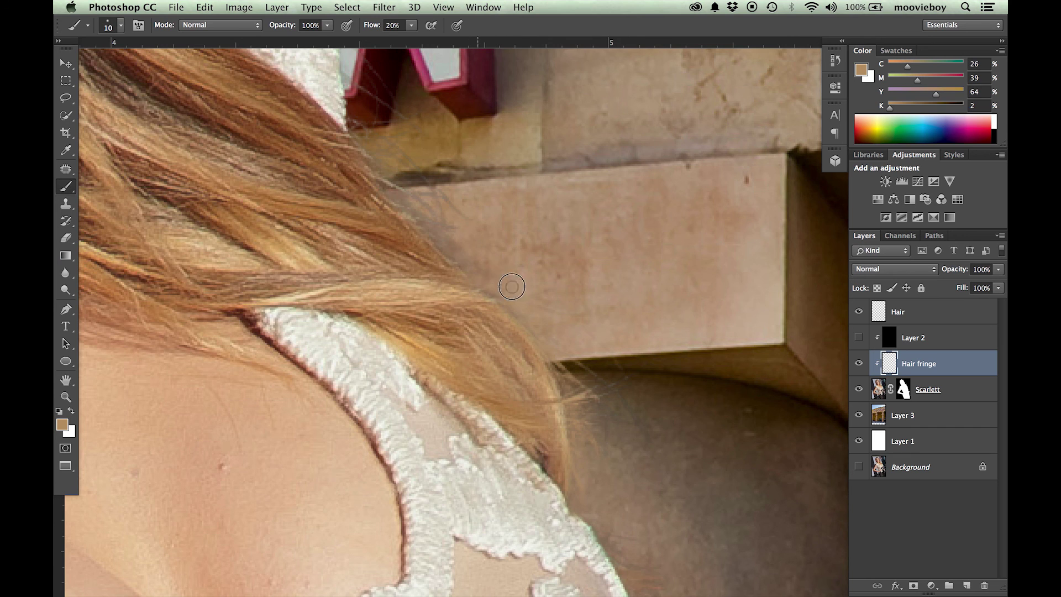
pyautogui.moveTo(452, 238); pyautogui.dragTo(431, 219)
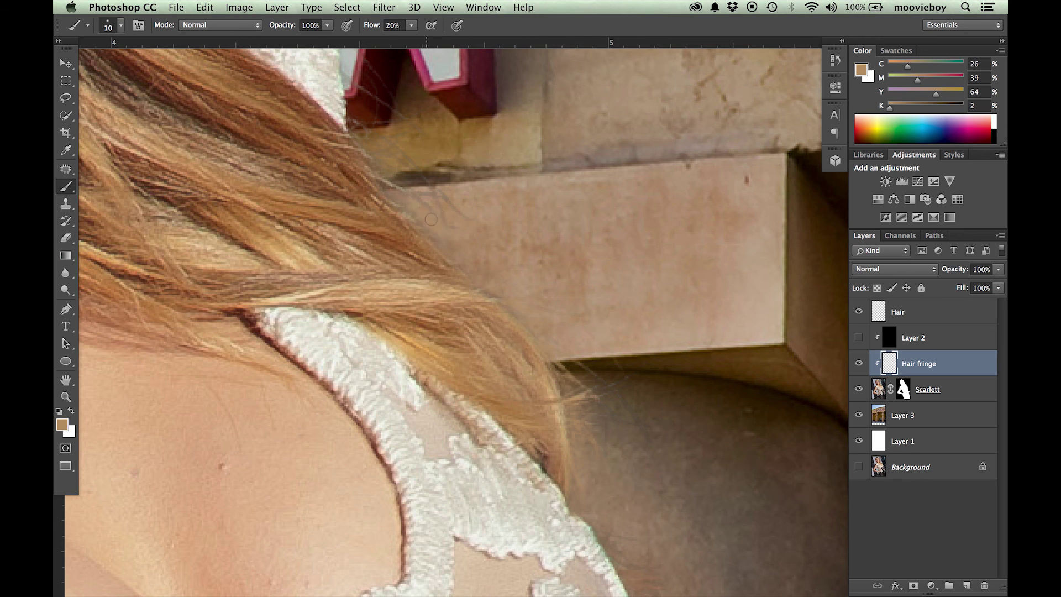
pyautogui.keyDown('alt'); pyautogui.click(365, 180); pyautogui.keyUp('alt')
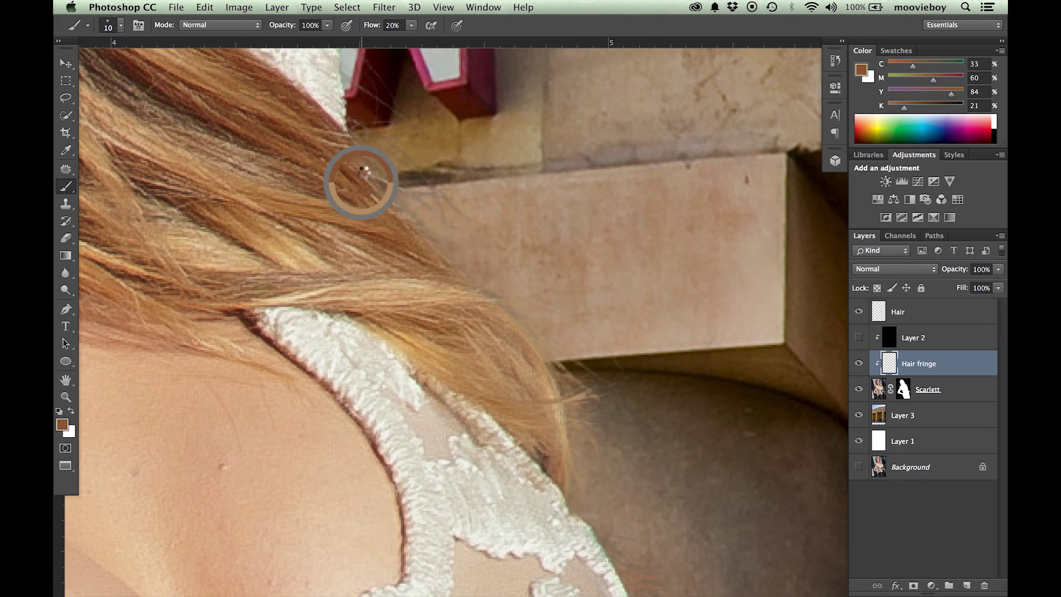
pyautogui.keyDown('alt'); pyautogui.click(367, 172); pyautogui.keyUp('alt')
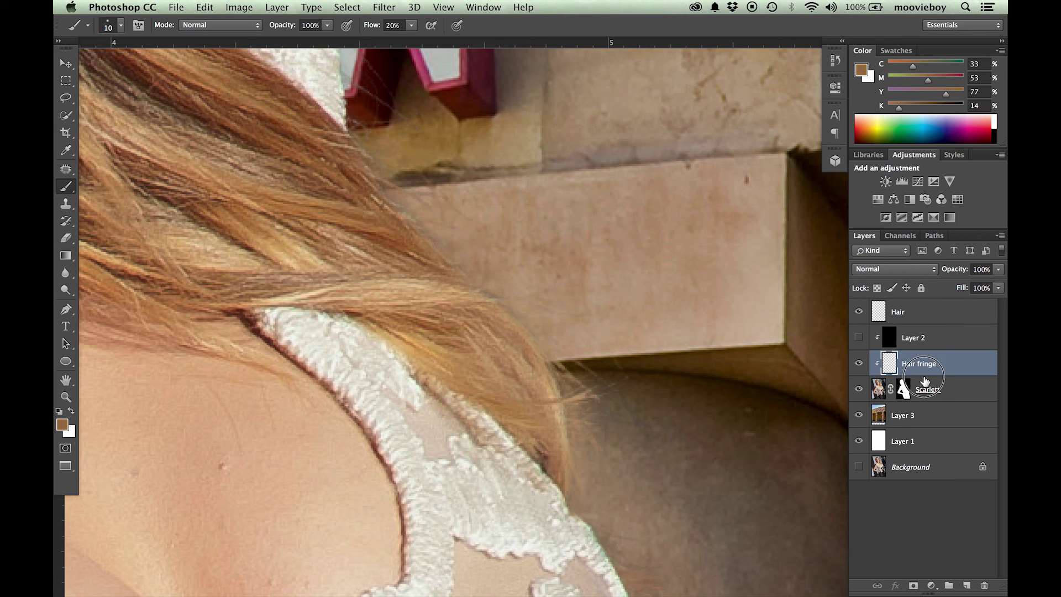
# - Clip Hair fringe to Scarlett, then show the solid black layer and move it below Scarlett
pyautogui.keyDown('alt'); pyautogui.click(890, 422); pyautogui.keyUp('alt')
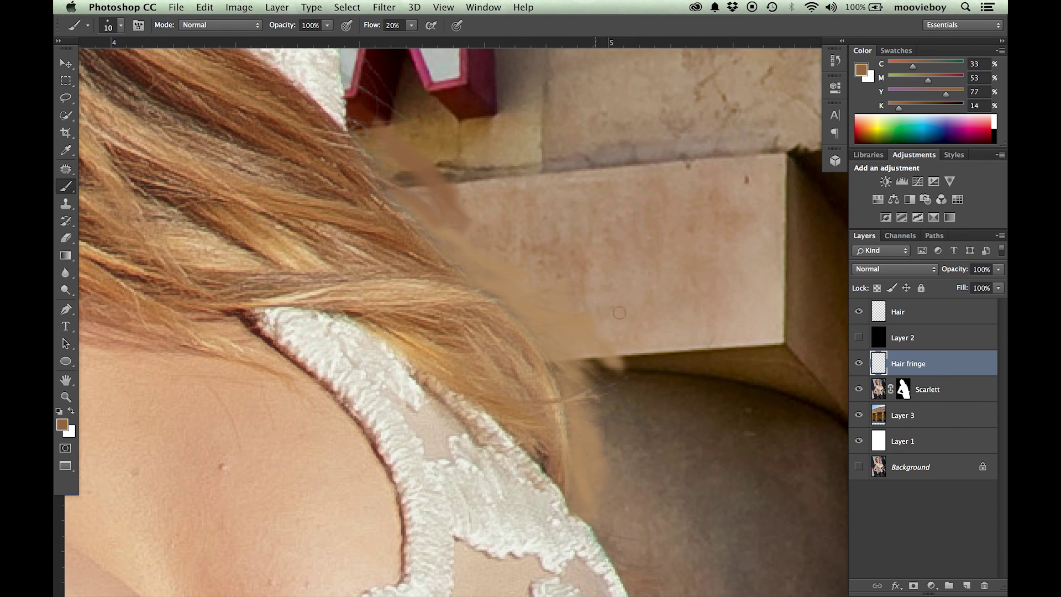
pyautogui.keyDown('alt'); pyautogui.click(930, 374); pyautogui.keyUp('alt')
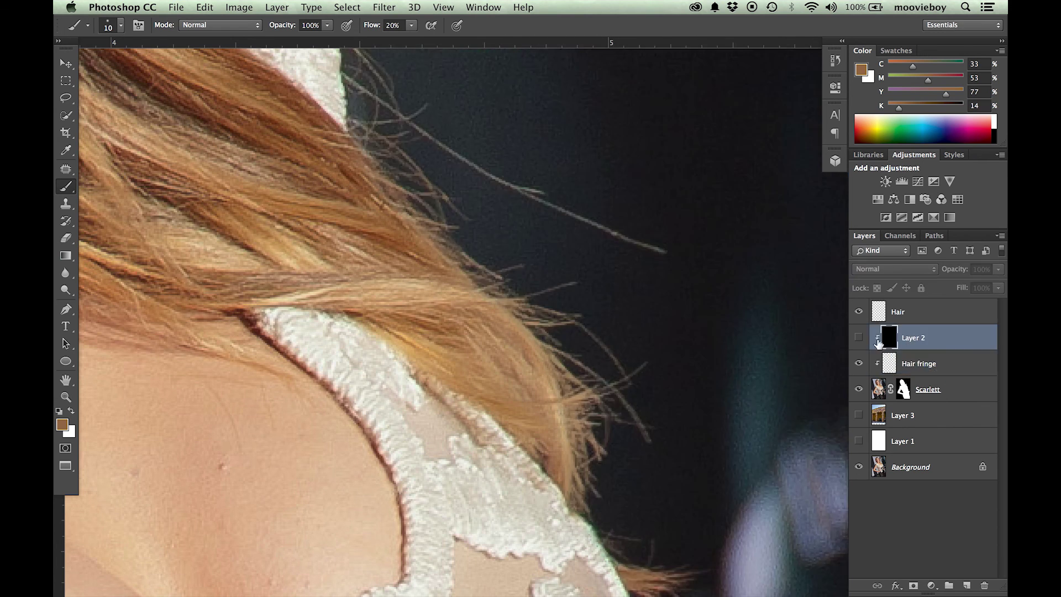
pyautogui.click(859, 337)
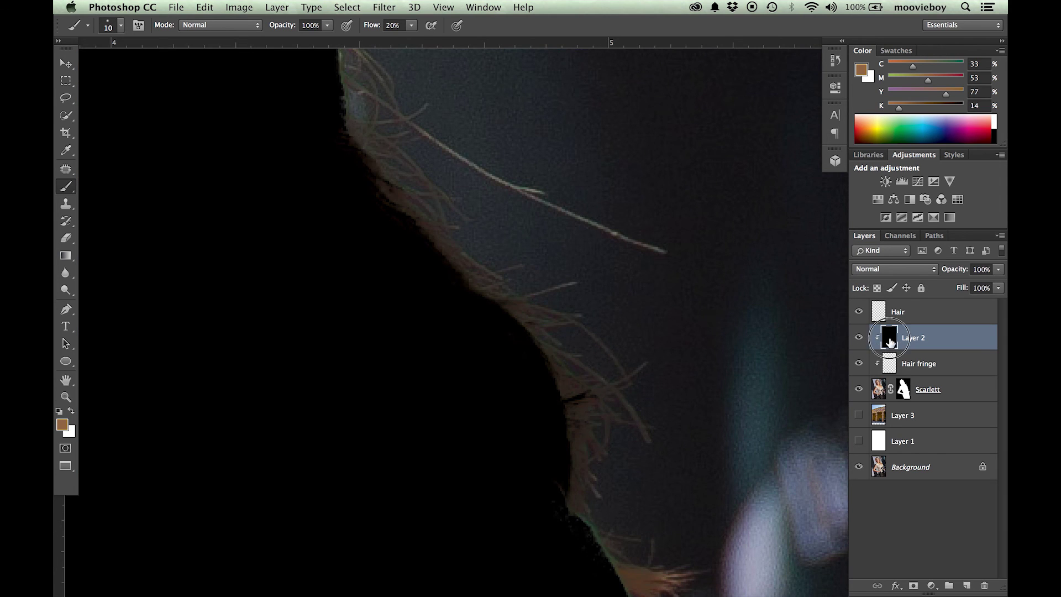
pyautogui.moveTo(888, 341); pyautogui.dragTo(896, 407)
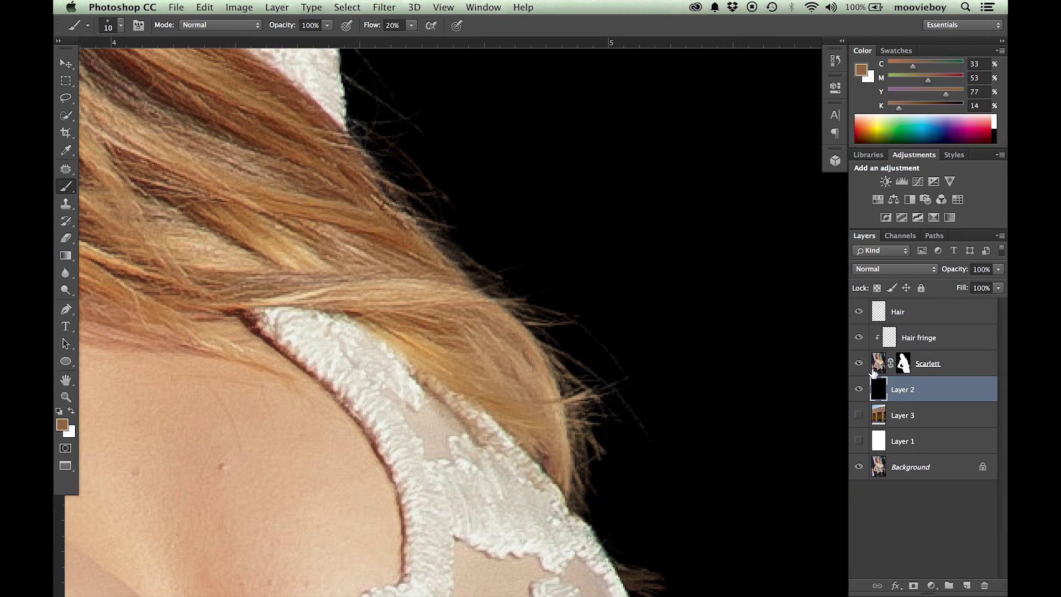
# - Toggle Hair fringe's visibility to compare the painted strands, then make it the active layer again
pyautogui.click(858, 338)
pyautogui.click(858, 338)
pyautogui.click(858, 339)
pyautogui.click(859, 338)
pyautogui.click(889, 342)
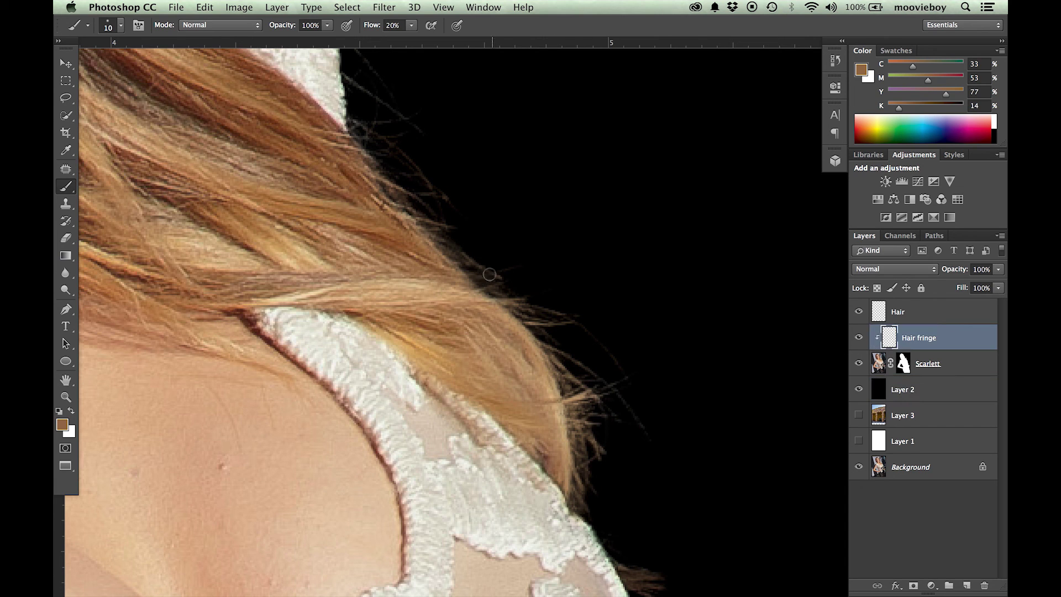